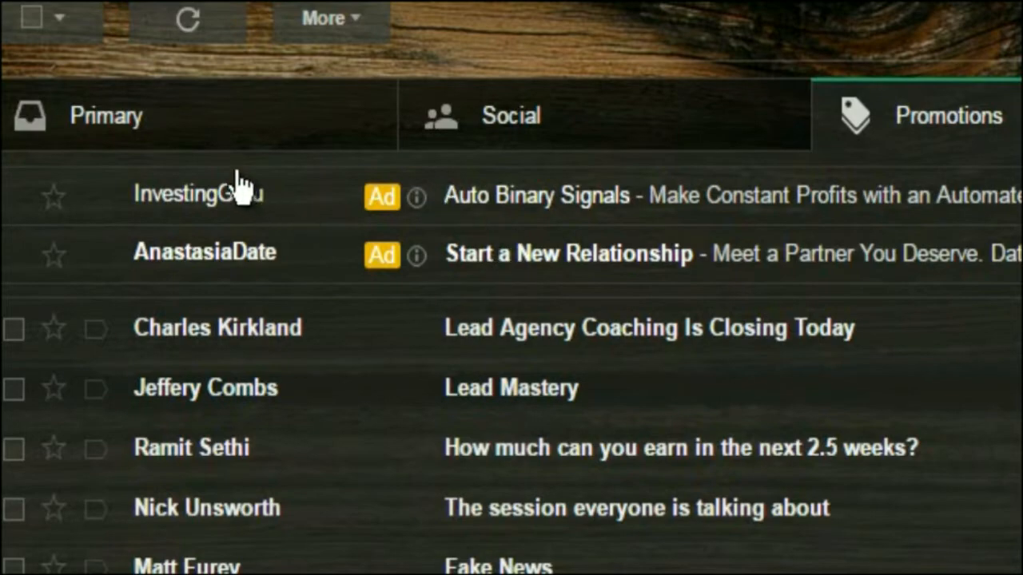
View the Primary, Social and Promotions categories of the Gmail inbox
left_click(163, 135)
left_click(505, 146)
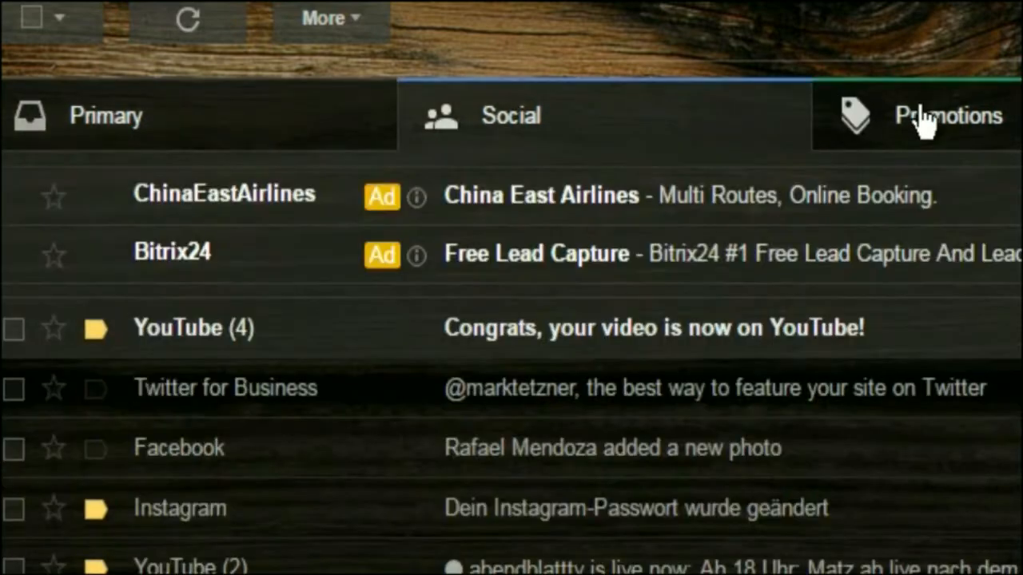
left_click(904, 115)
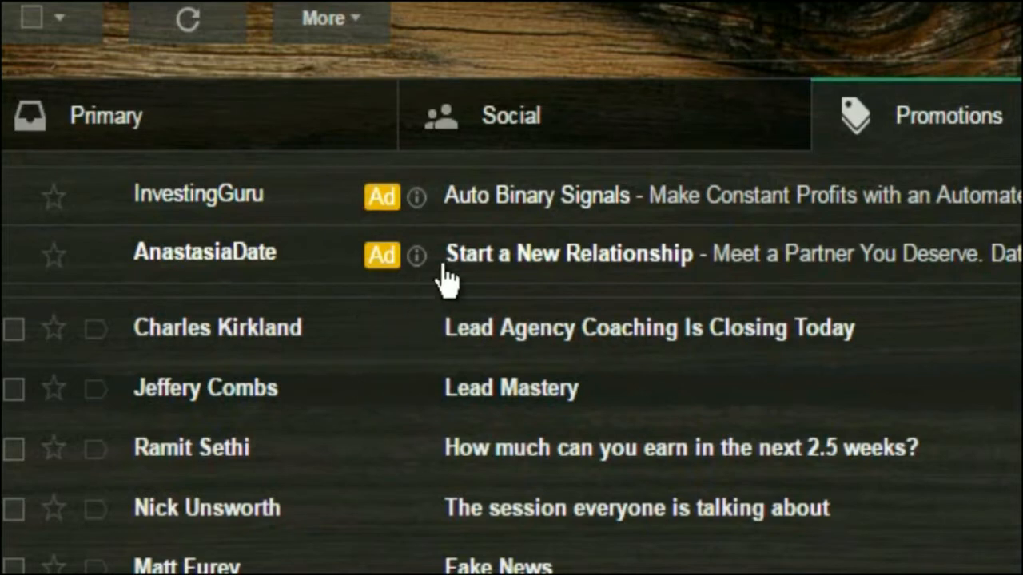
Open the Auto Binary Signals ad, look through its content and return to the Promotions list
left_click(487, 211)
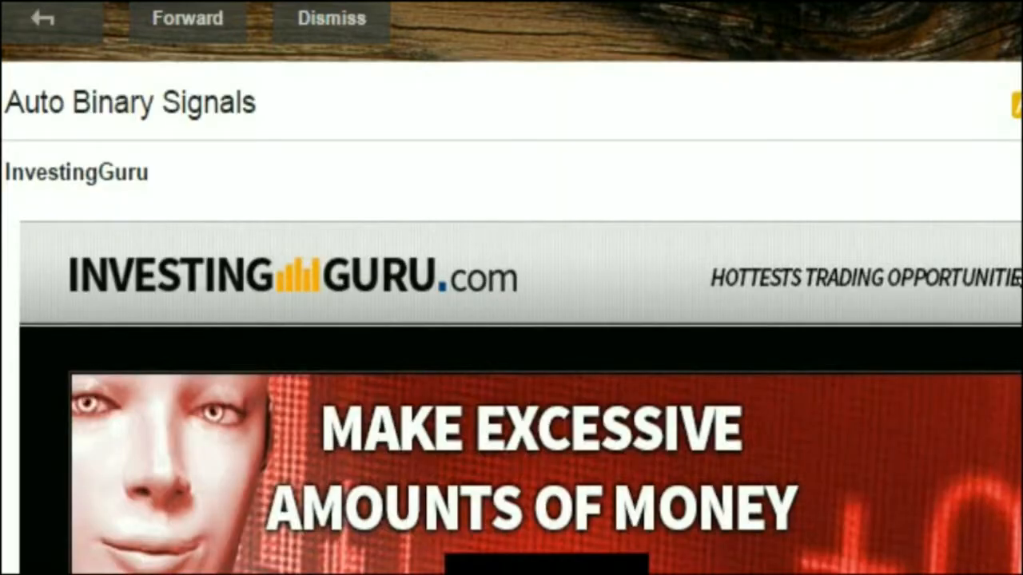
scroll(511, 320, "down", 3)
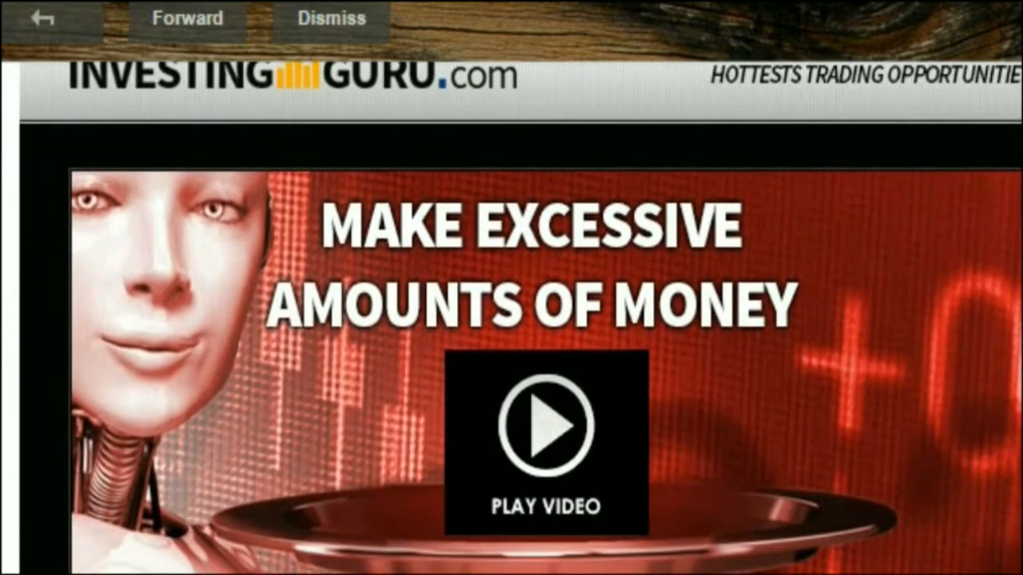
scroll(511, 320, "up", 3)
left_click(43, 18)
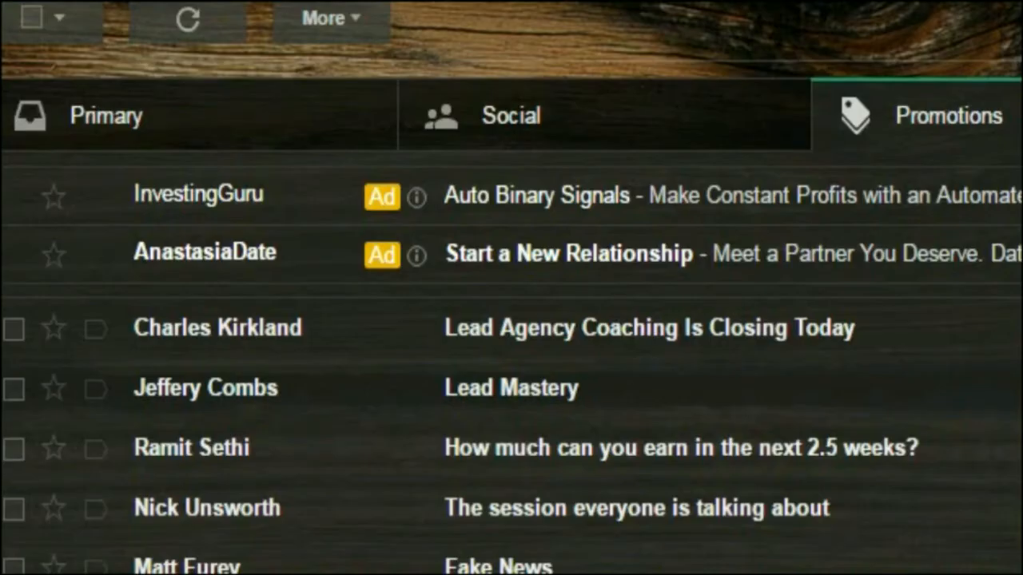
View the Start a New Relationship ad from AnastasiaDate and return to the Promotions list
left_click(564, 265)
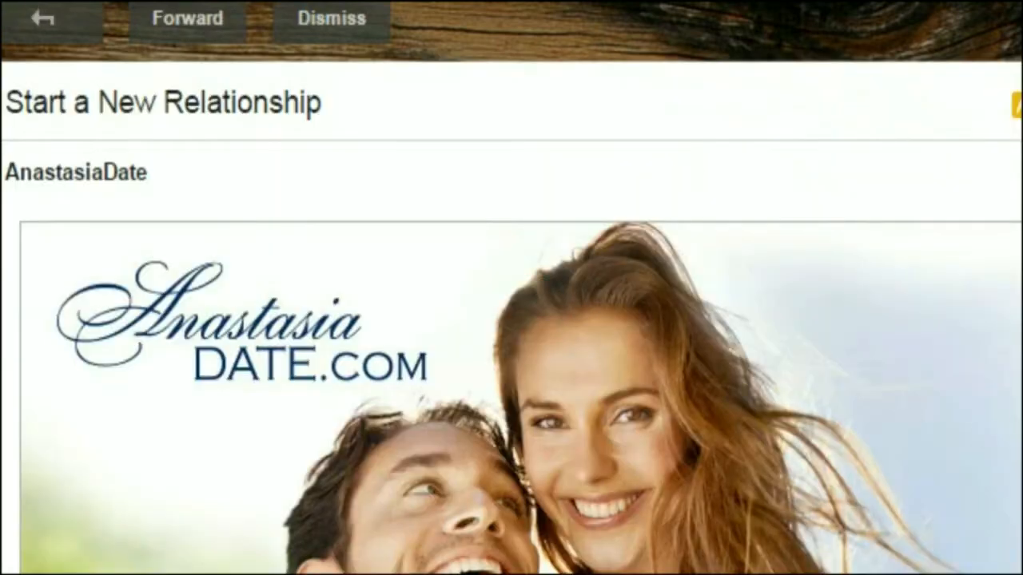
scroll(511, 320, "down", 5)
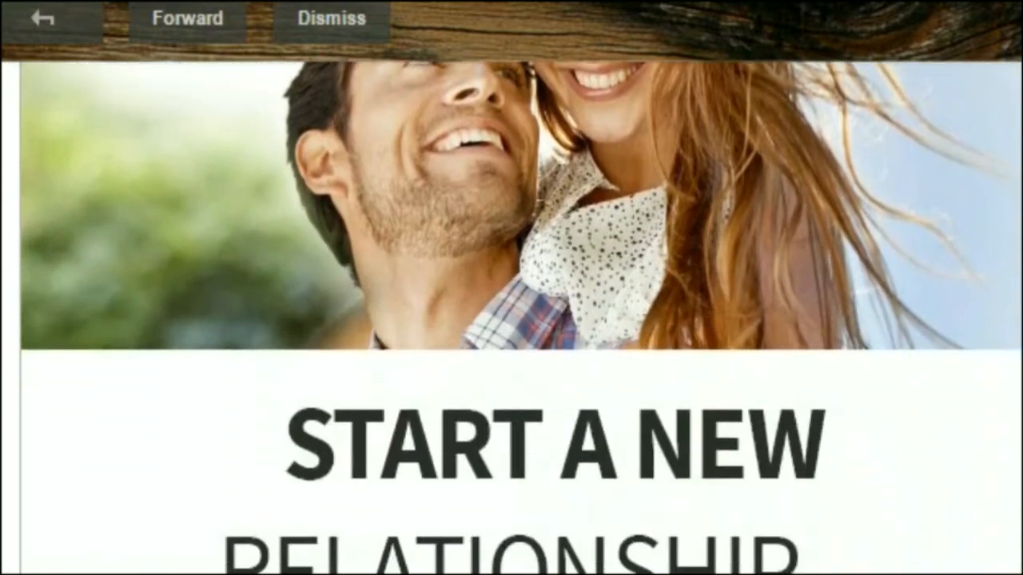
scroll(511, 320, "up", 6)
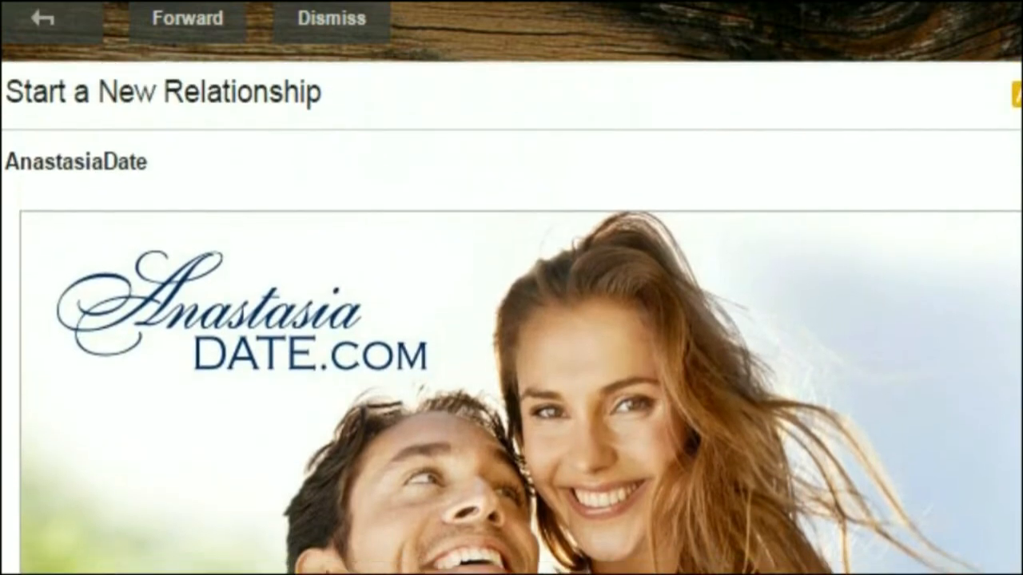
scroll(512, 320, "up", 4)
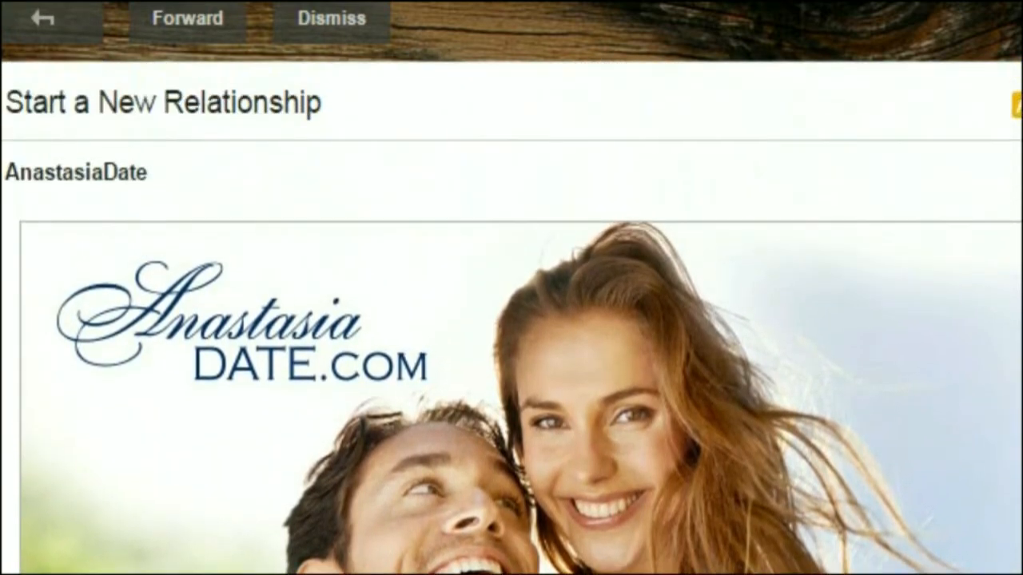
key("alt+Left")
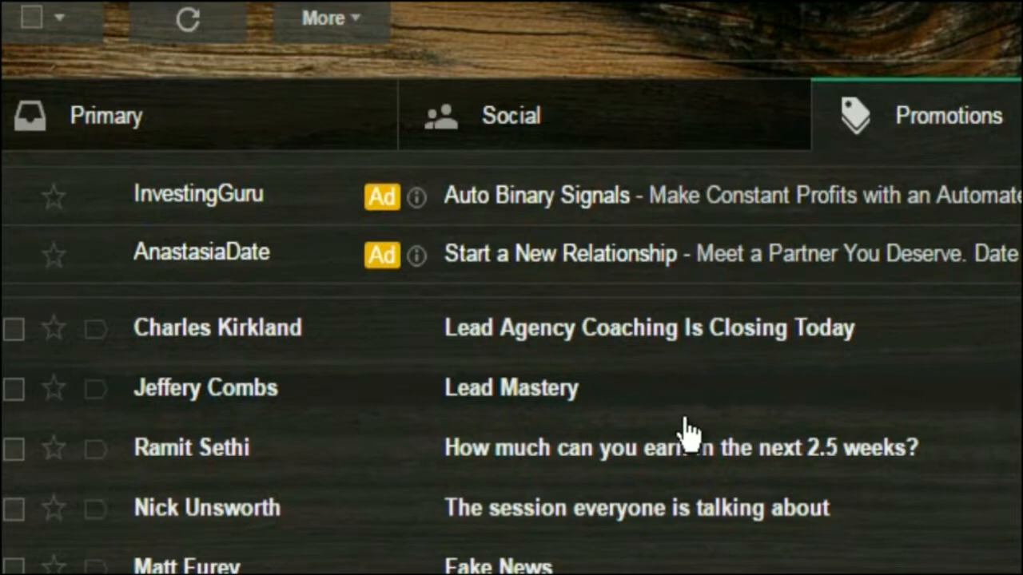
Reopen the Auto Binary Signals ad and play its embedded video
left_click(552, 212)
scroll(1007, 391, "down", 3)
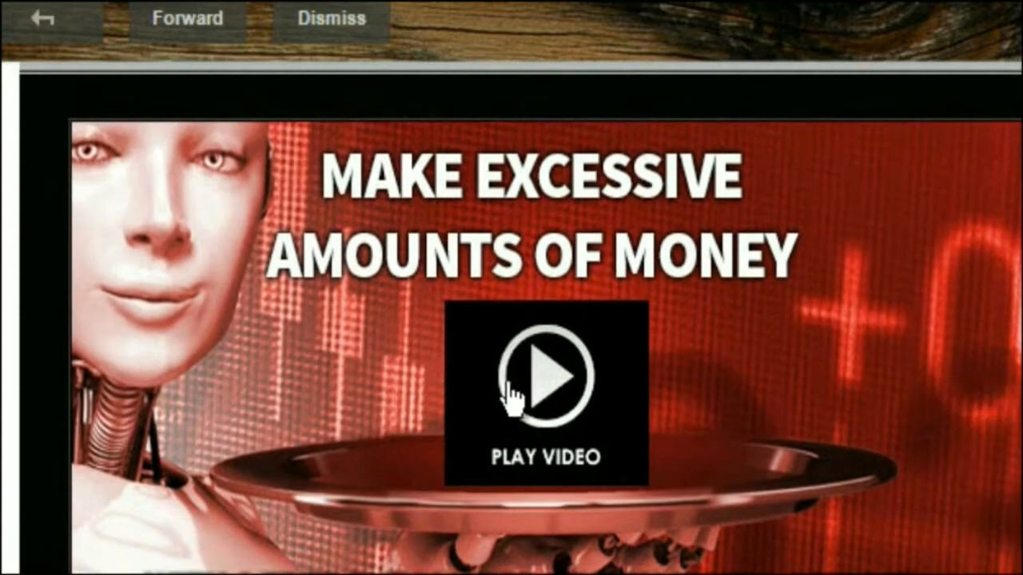
left_click(551, 384)
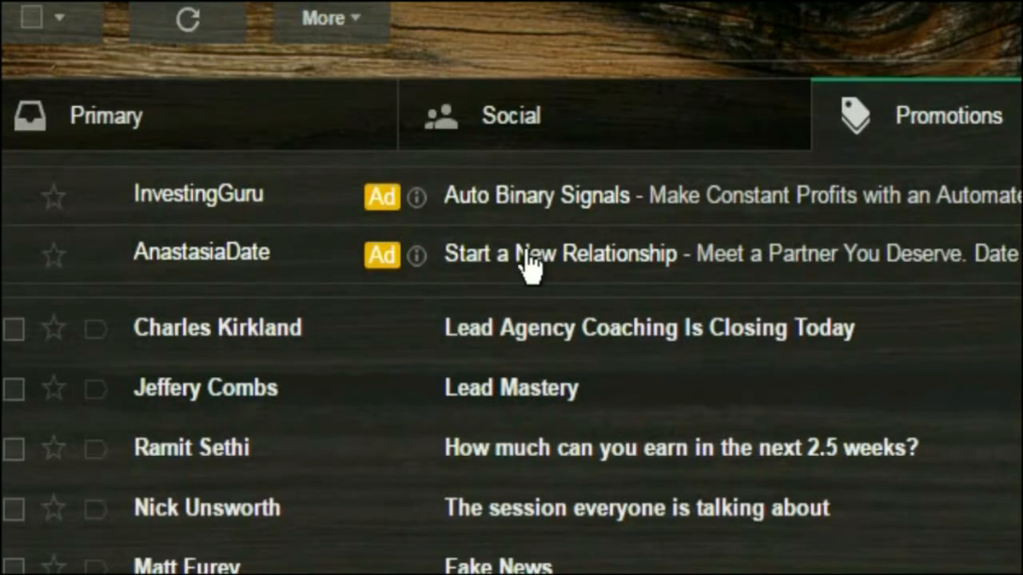
left_click(530, 265)
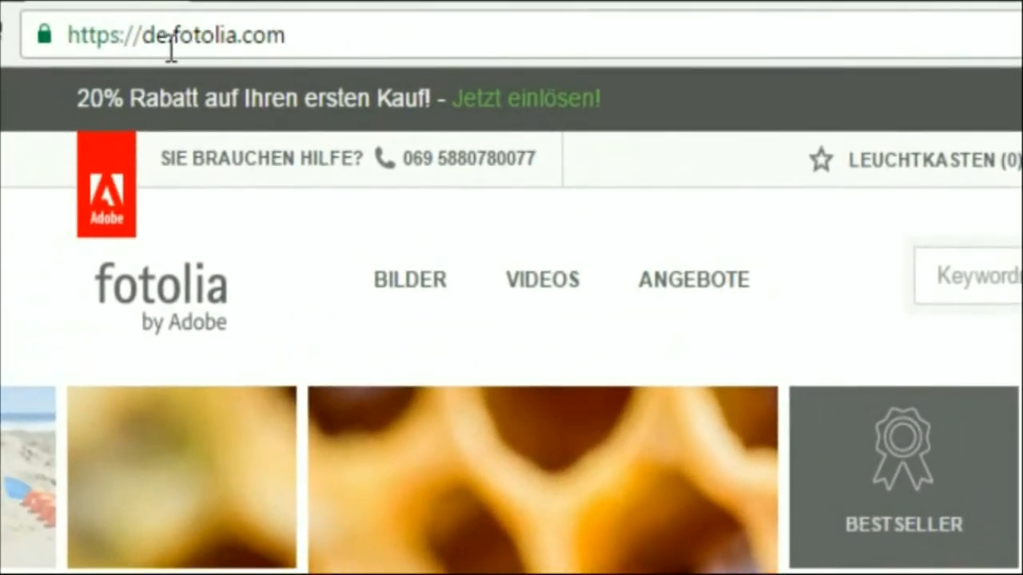
Remove "de." from the Fotolia web address, load the site and activate the keyword search field
left_click(194, 32)
left_click(167, 39)
left_click_drag(175, 36, 144, 39)
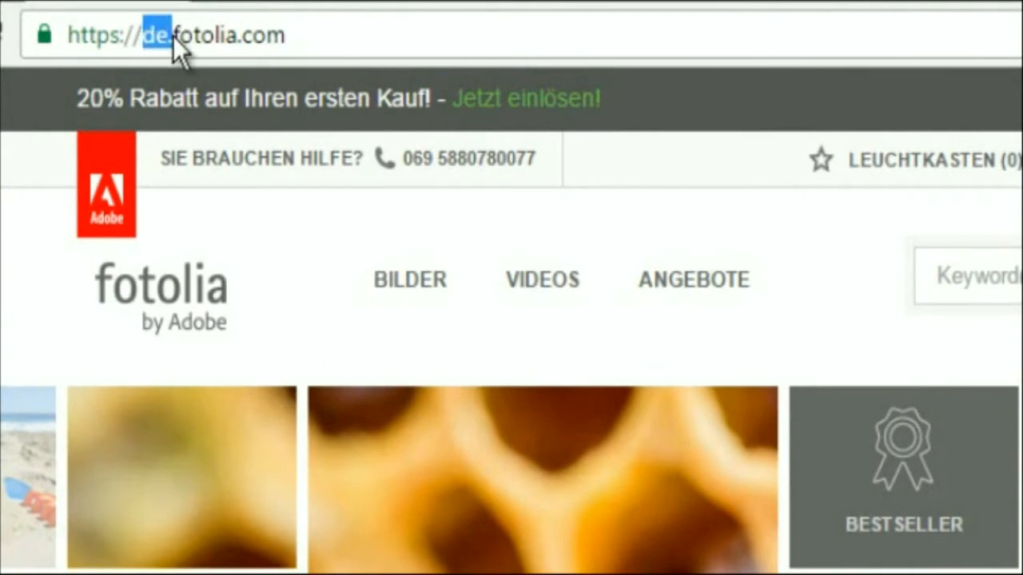
key("BackSpace")
key("Return")
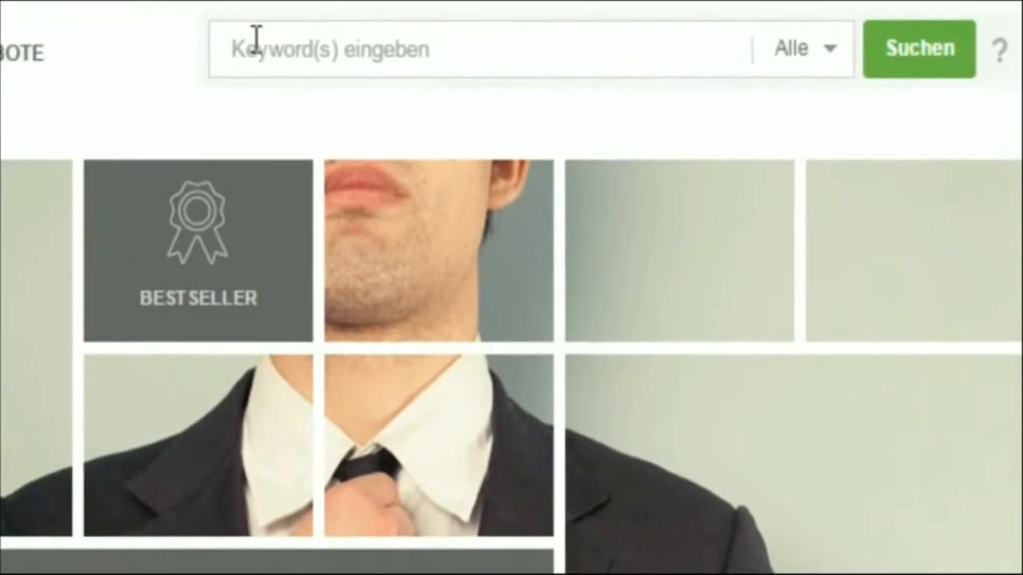
left_click(889, 19)
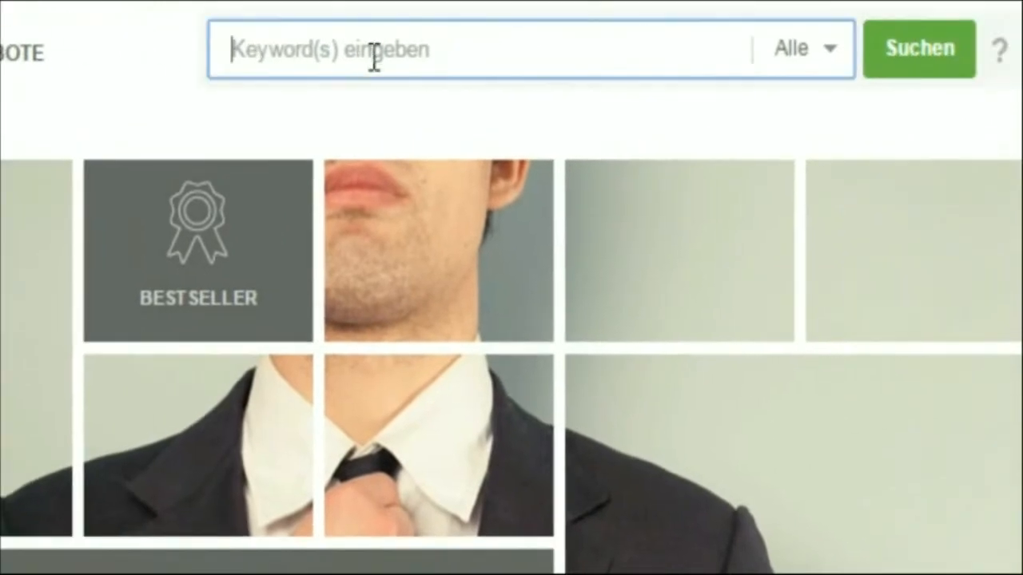
left_click(5, 5)
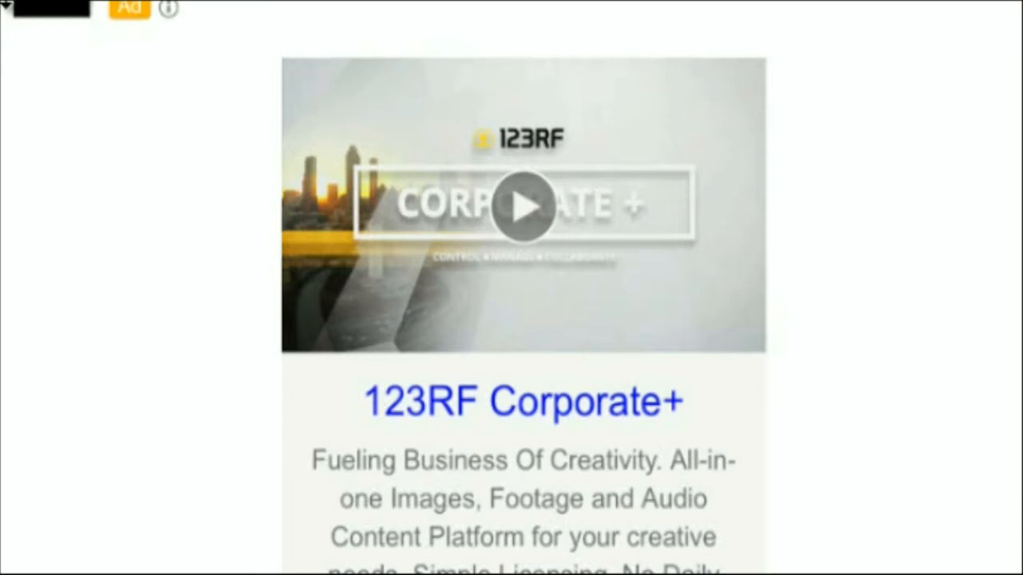
scroll(511, 288, "up", 2)
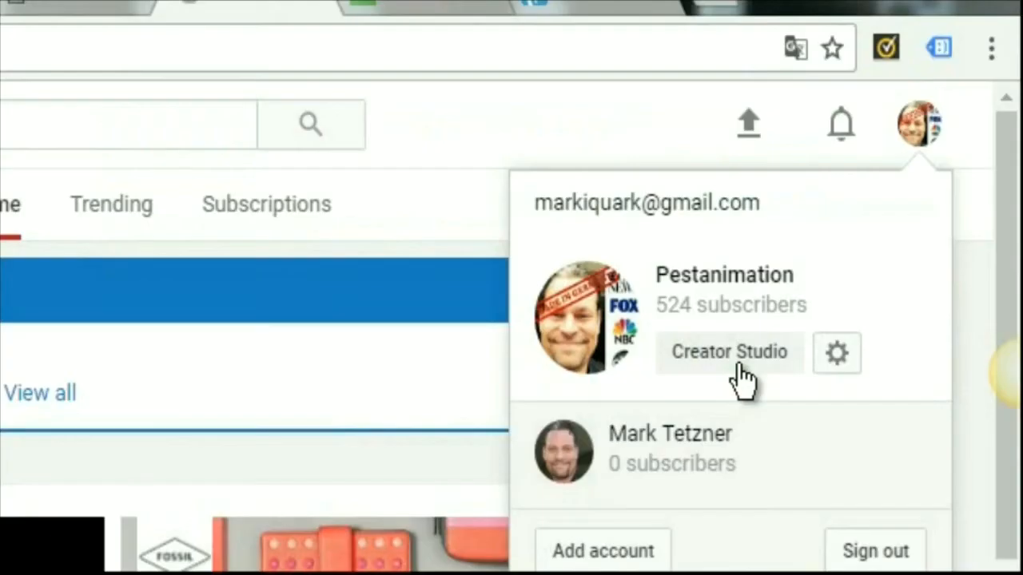
Open YouTube's creator dashboard and show the Channel settings, including Status and features
left_click(733, 361)
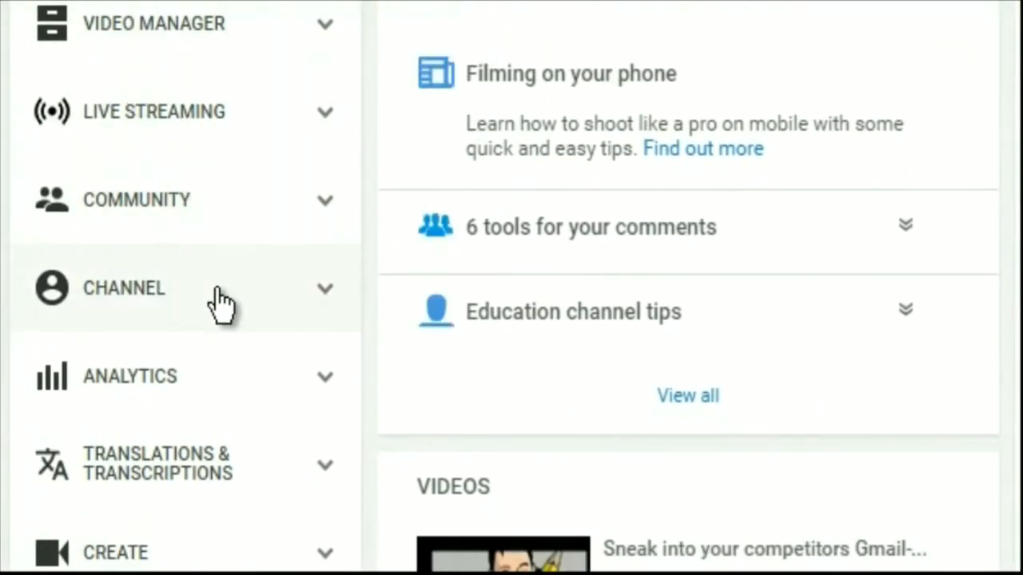
scroll(195, 320, "down", 4)
scroll(326, 200, "up", 2)
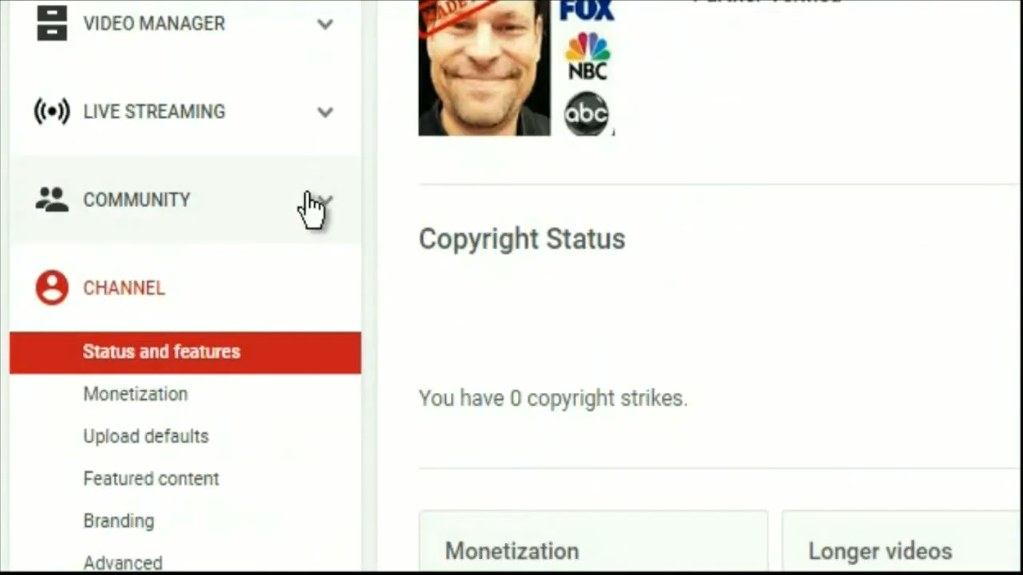
scroll(328, 199, "down", 2)
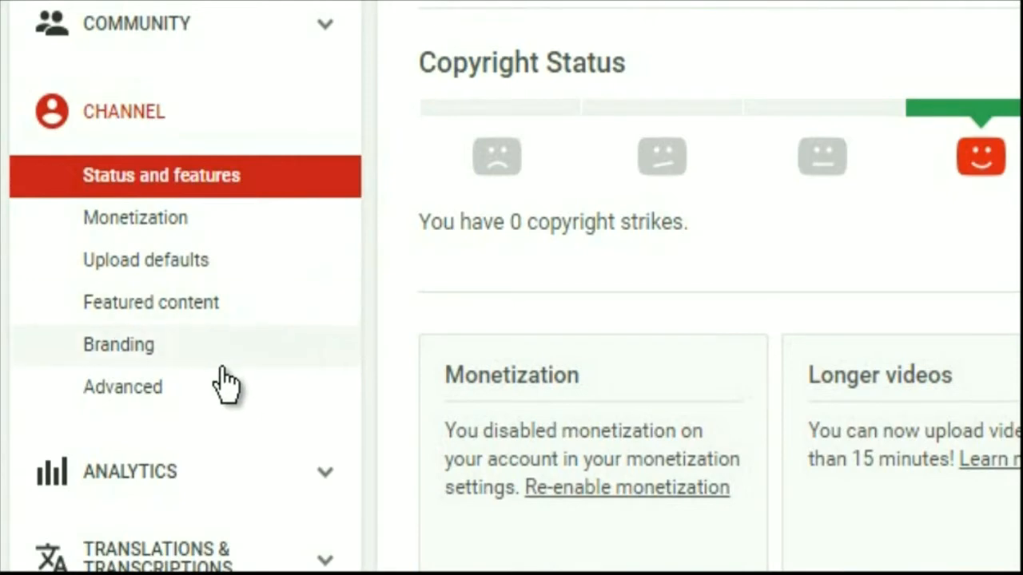
Open the channel's Advanced settings at the AdWords account linking section
left_click(129, 400)
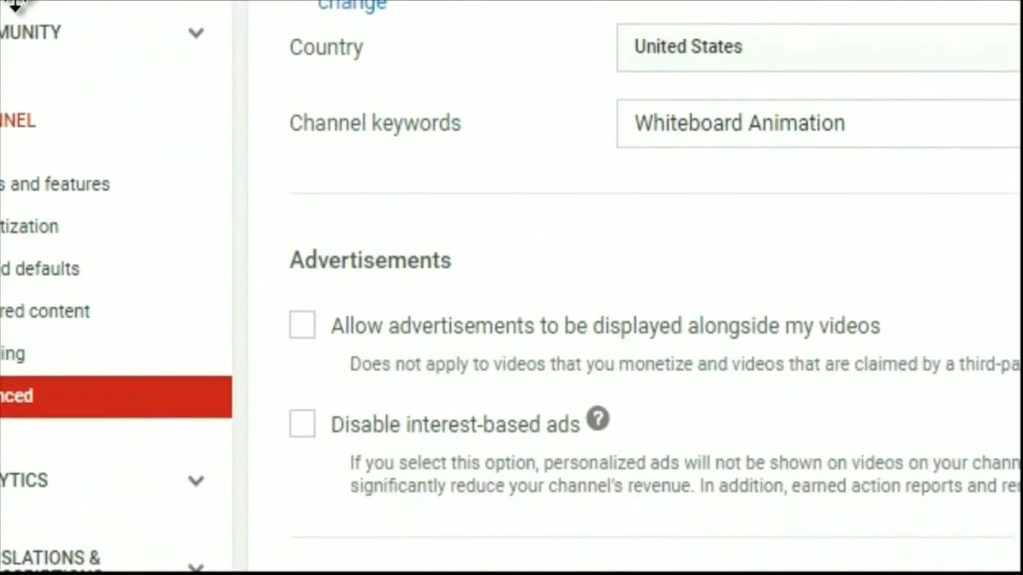
scroll(3, 4, "down", 2)
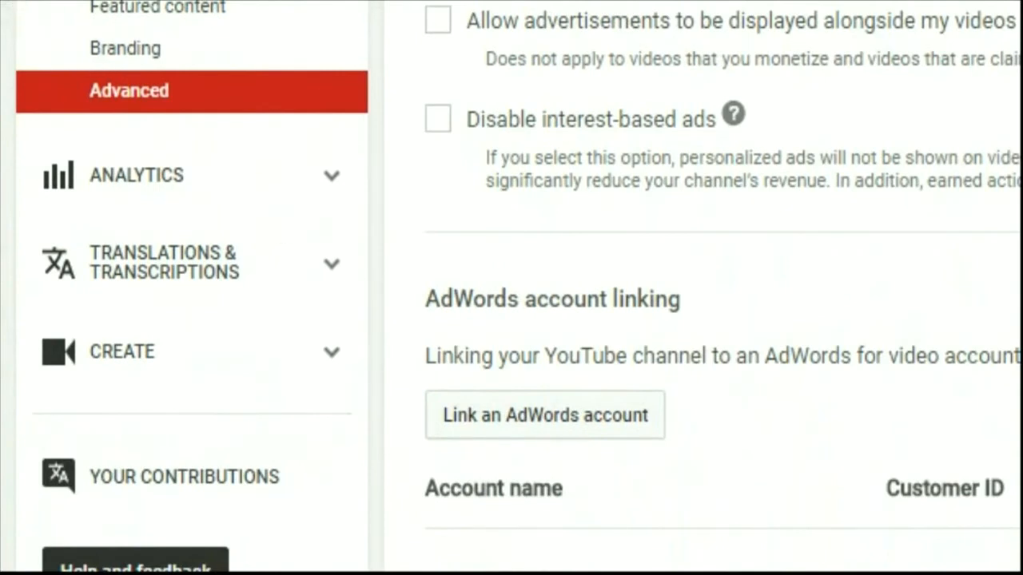
scroll(511, 288, "down", 3)
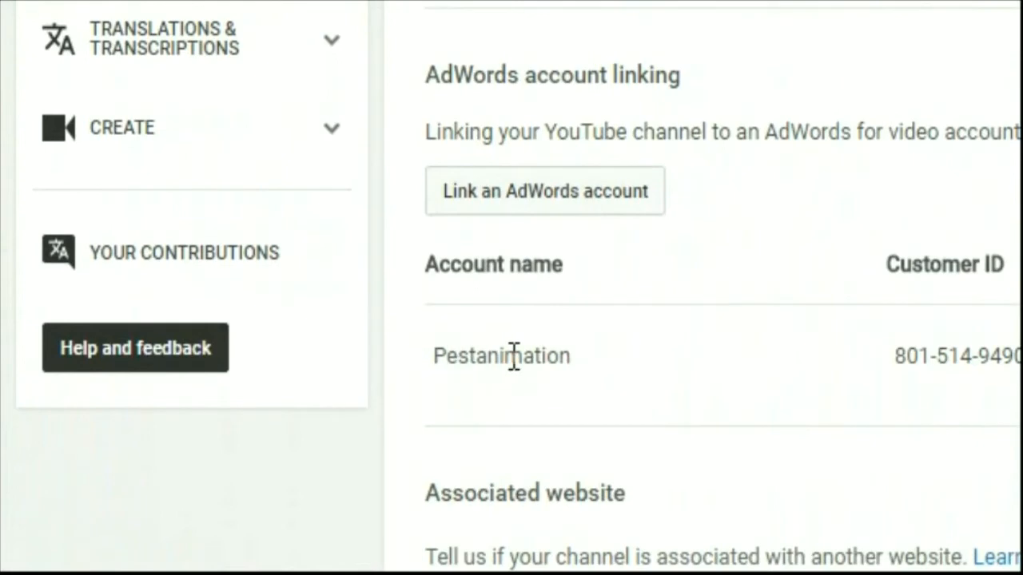
Highlight the linked AdWords account's name and customer ID
left_click_drag(572, 359, 461, 347)
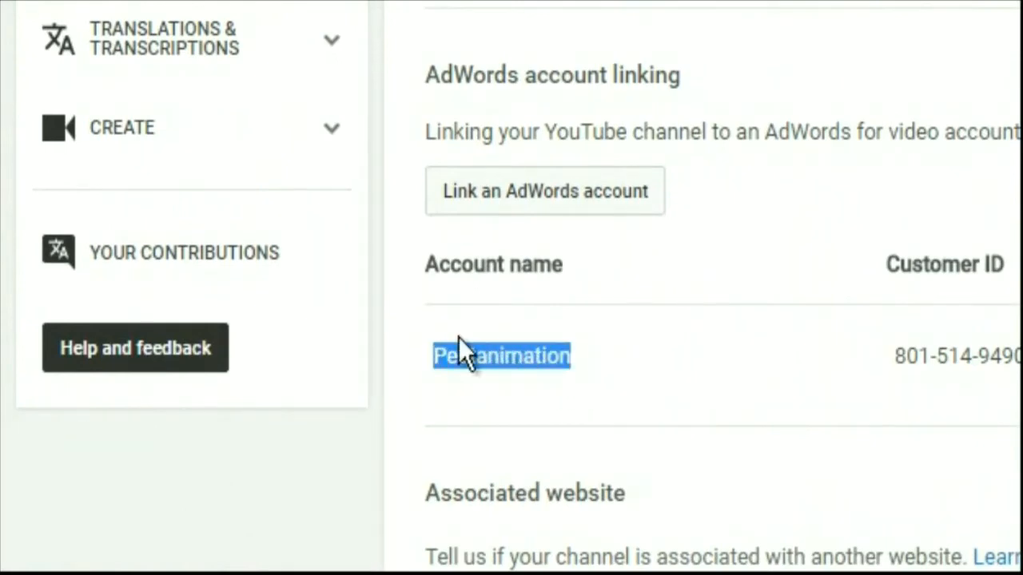
left_click_drag(893, 365, 1019, 358)
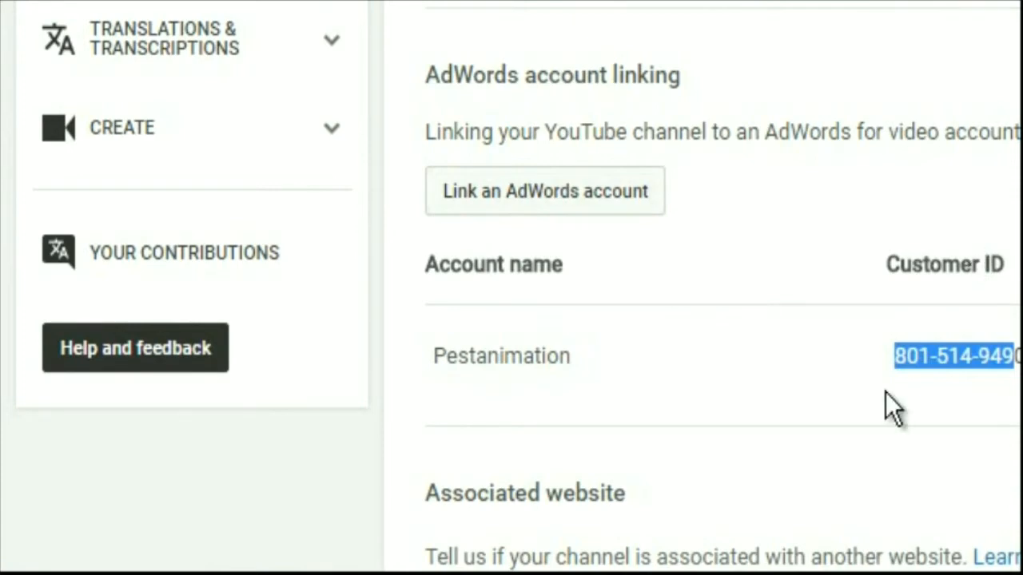
left_click(892, 263)
left_click_drag(891, 264, 1020, 263)
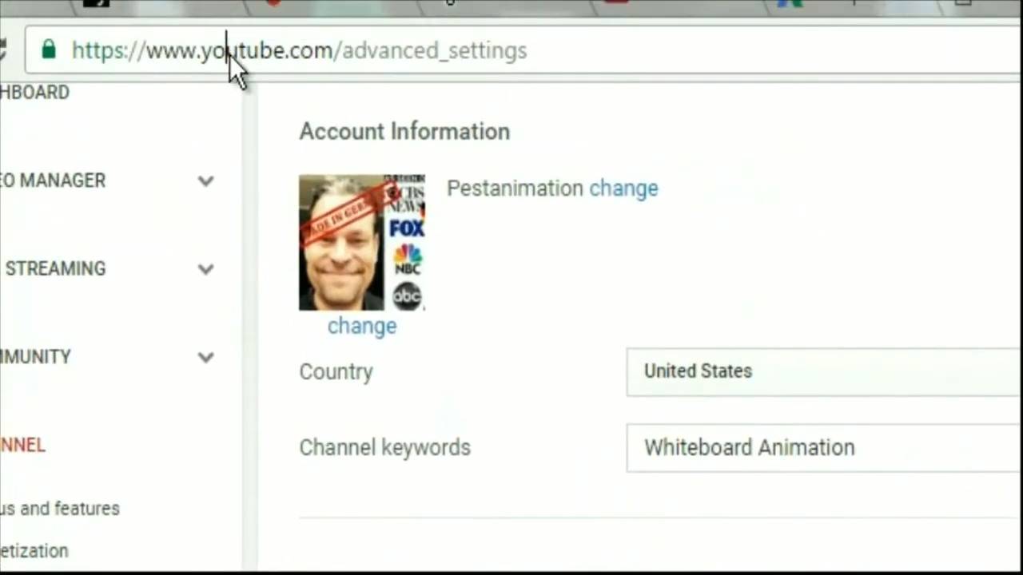
left_click(231, 56)
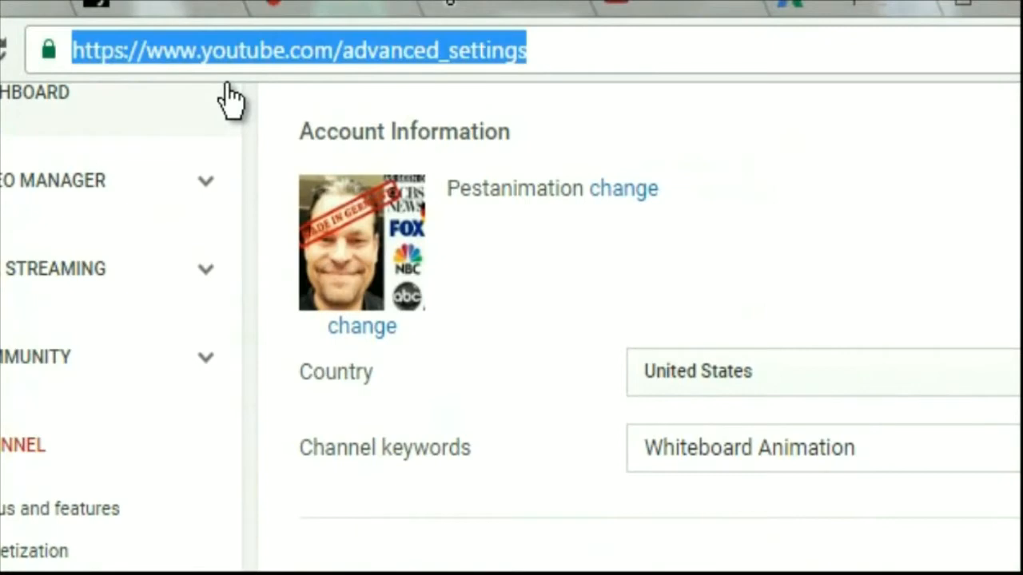
type("qqq")
key("BackSpace")
key("BackSpace")
key("BackSpace")
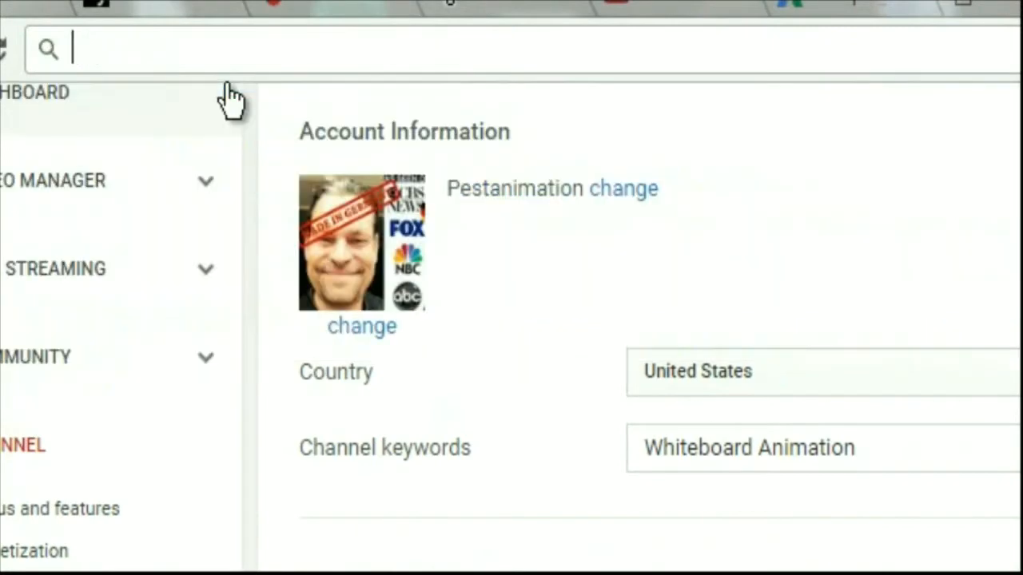
type("www.adwords.google.com")
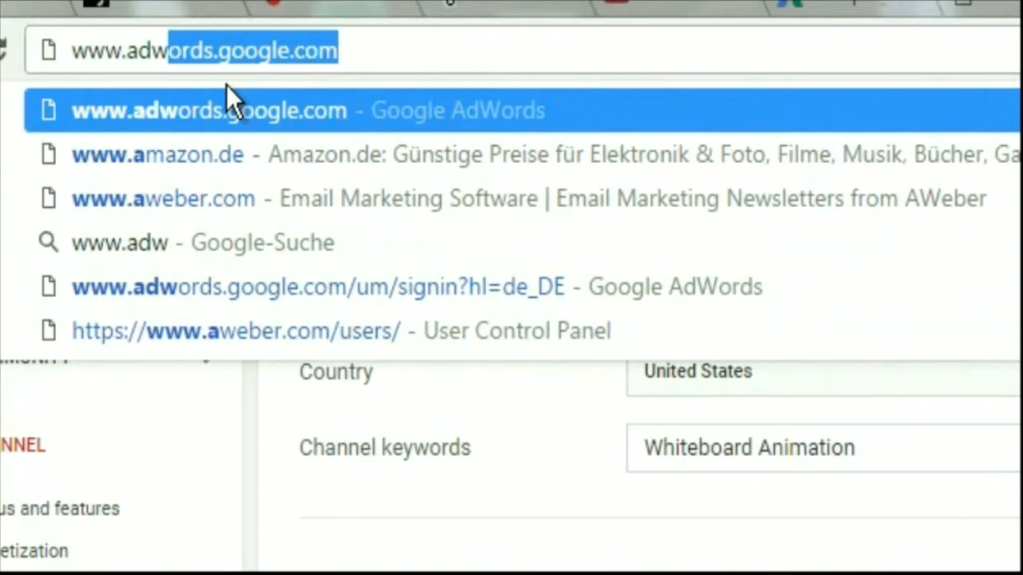
key("Return")
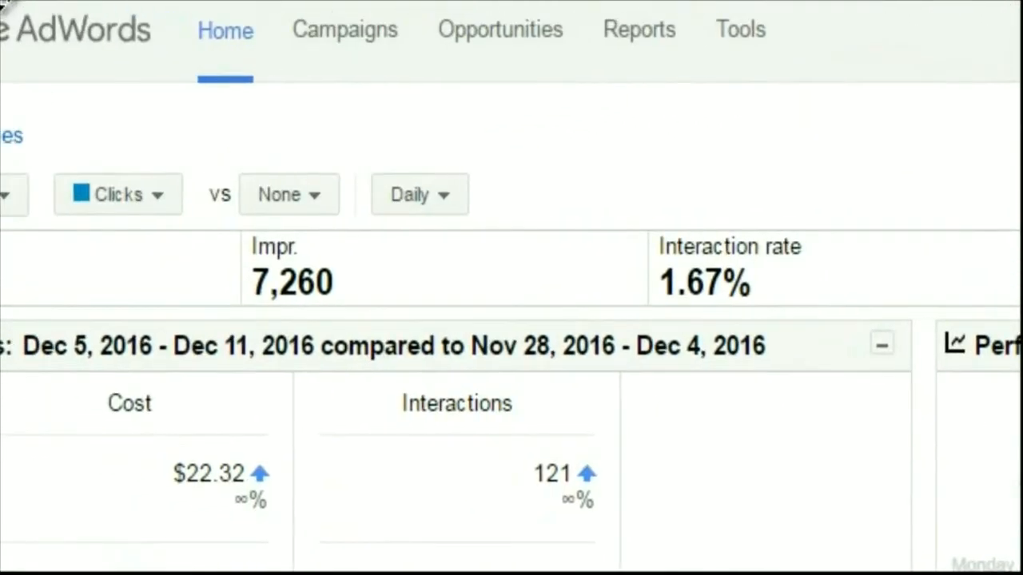
Start a Display Network only campaign with the Drive action objectives "Buy on your website" and "Take an action on your website"
left_click(331, 62)
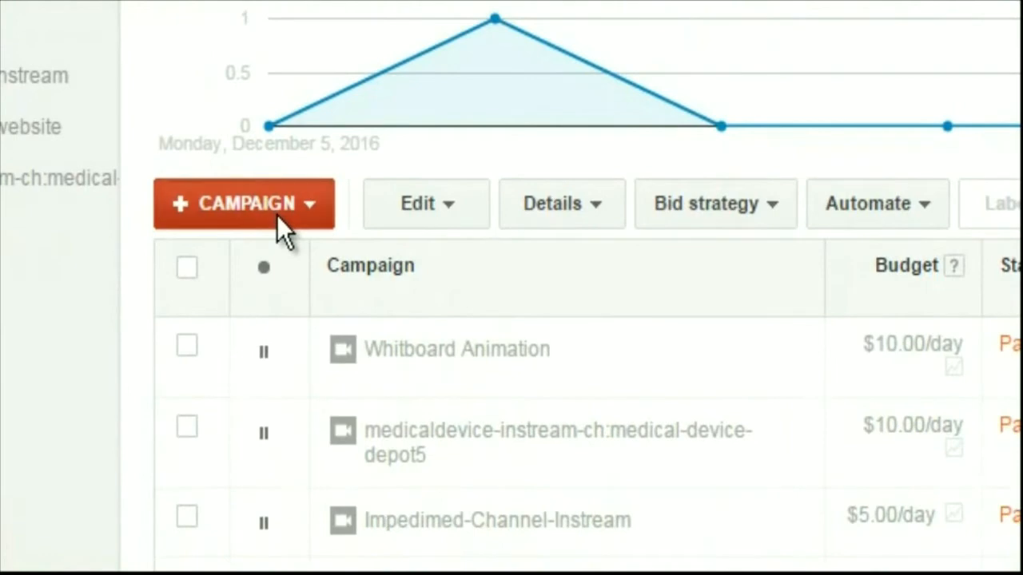
left_click(276, 215)
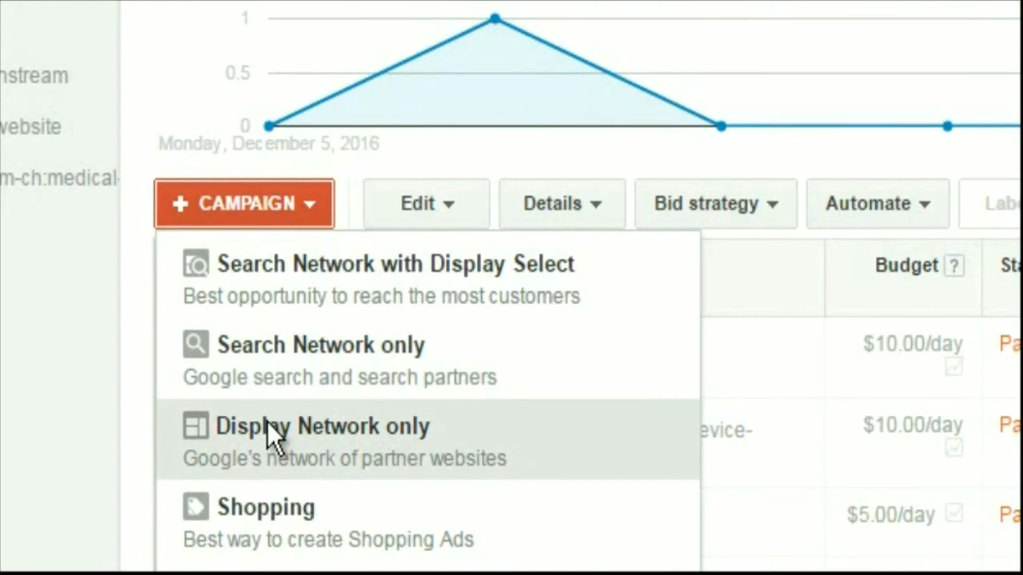
left_click(267, 423)
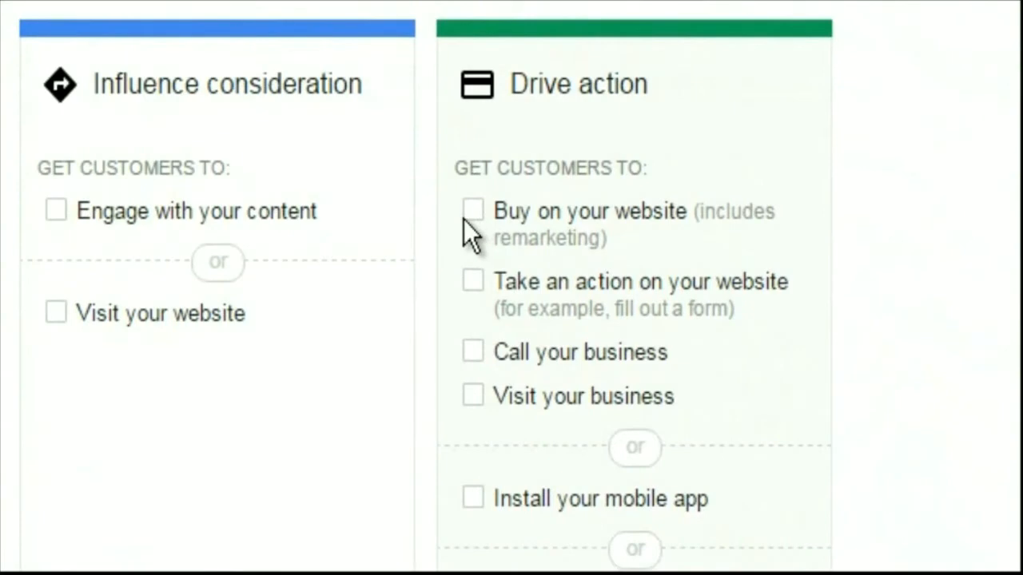
left_click(479, 280)
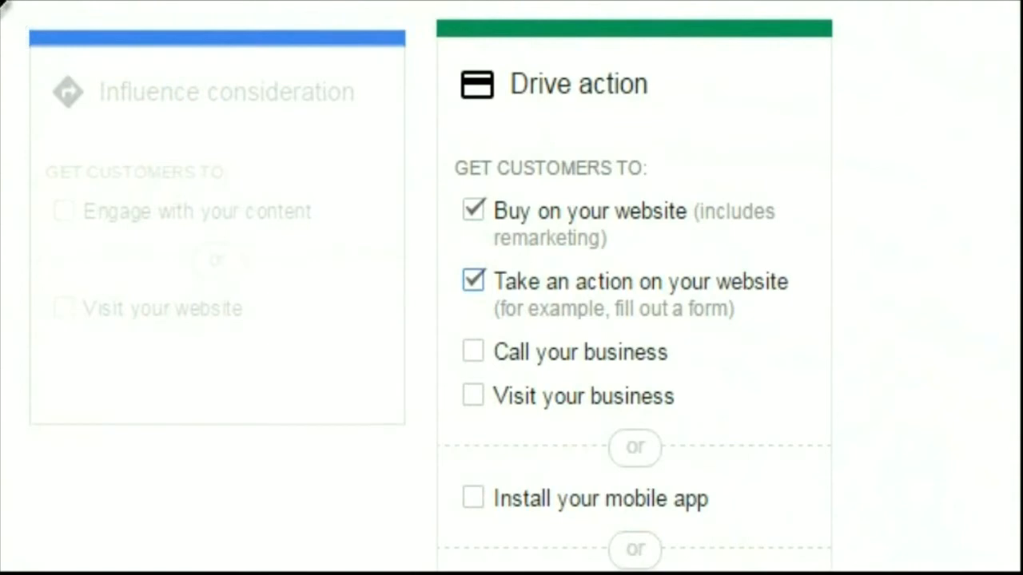
scroll(511, 288, "down", 5)
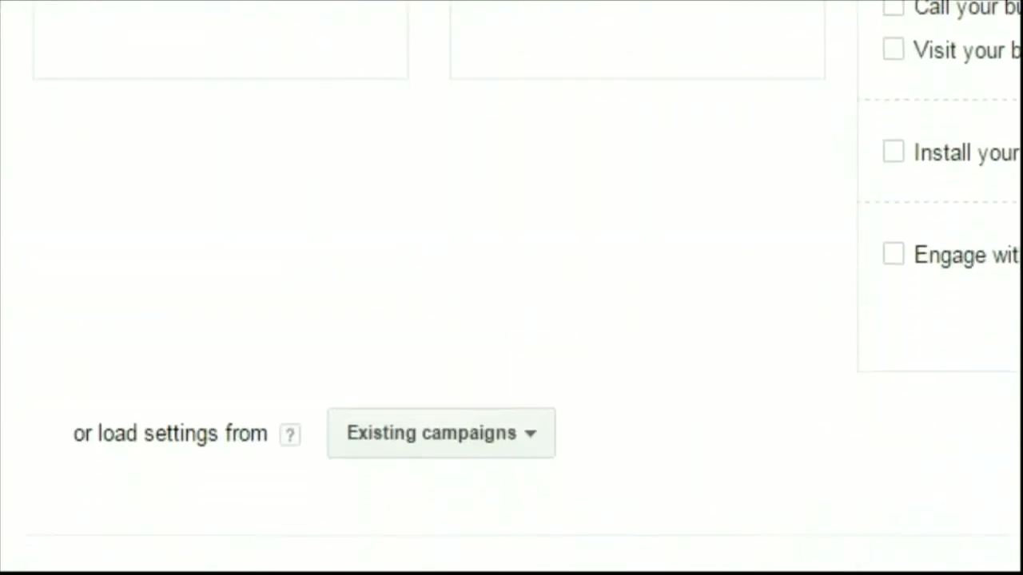
Restrict the campaign's locations to a custom choice and add the United States as a targeted country
scroll(511, 288, "down", 3)
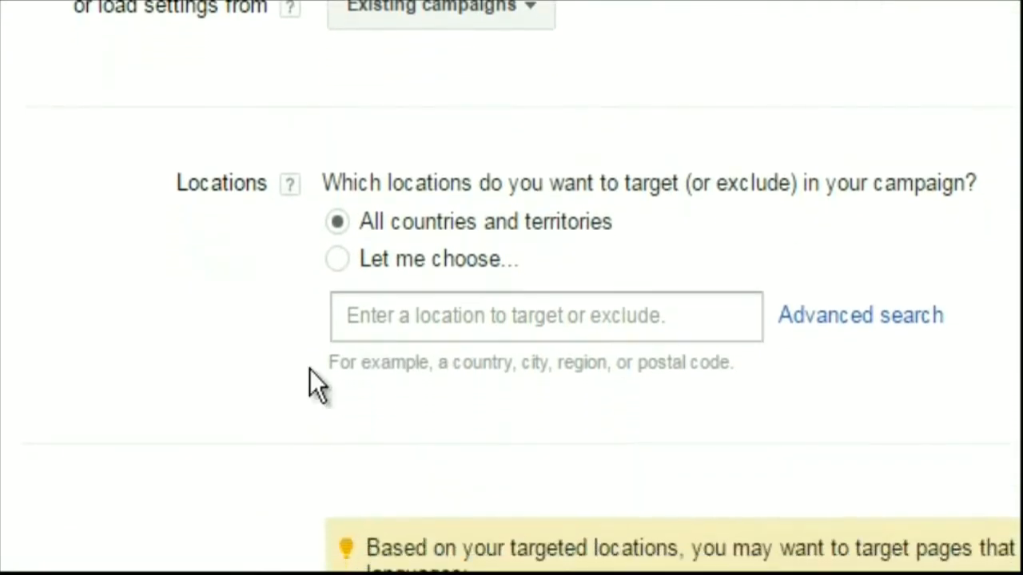
left_click(426, 309)
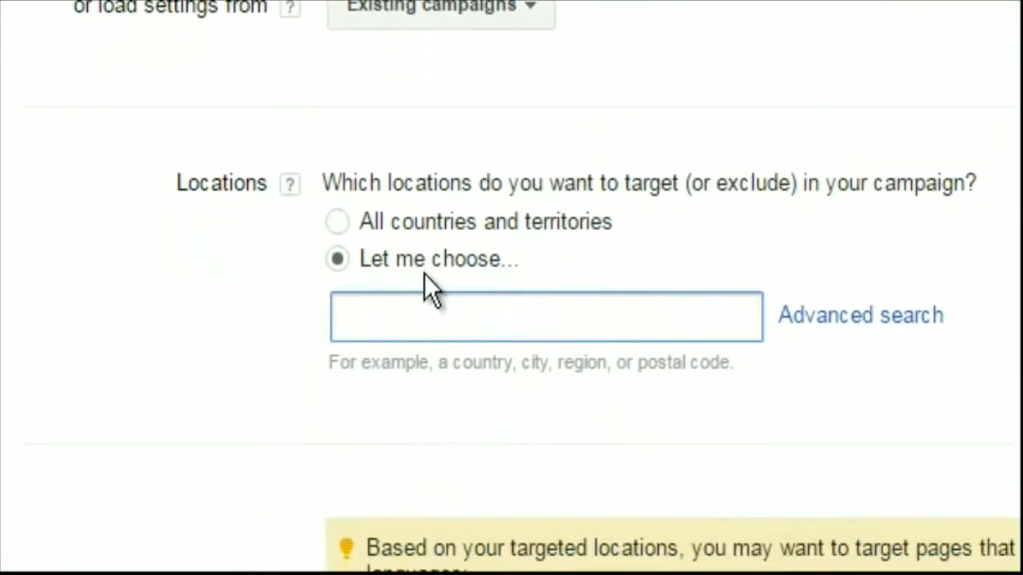
type("united states")
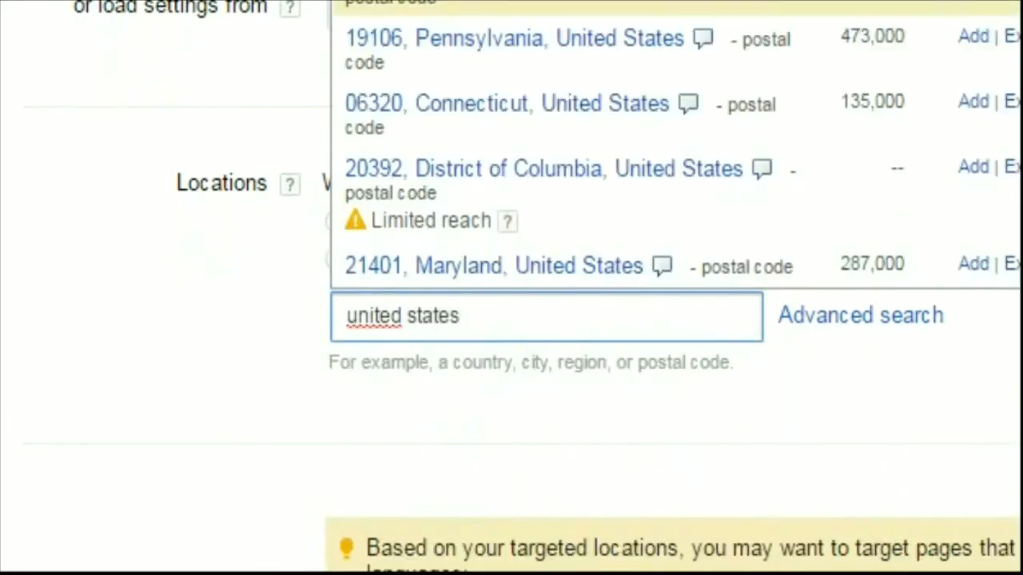
key("Return")
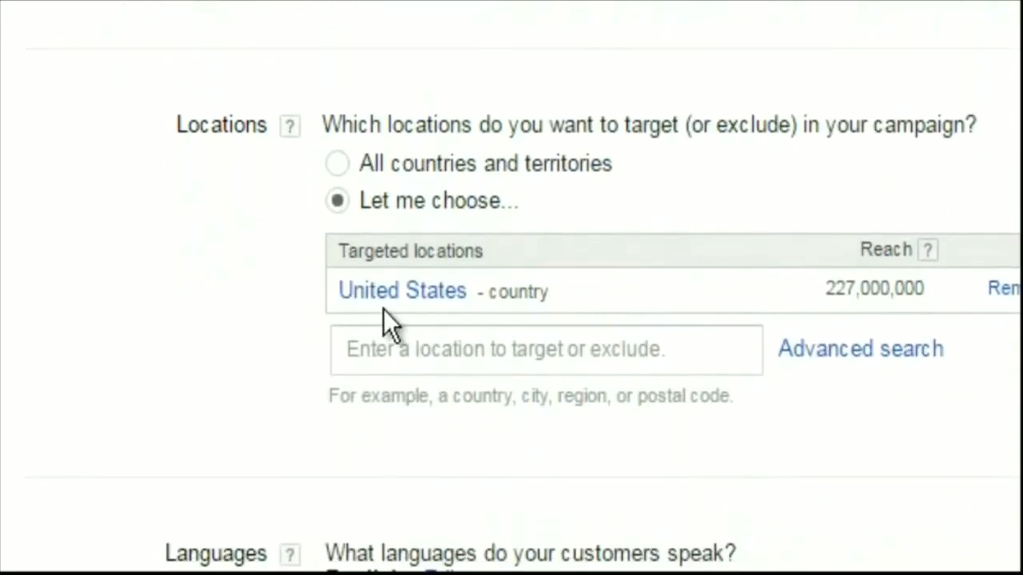
Add the city San Diego, California, as a targeted location, remove the United States and open the advanced location search
left_click(470, 348)
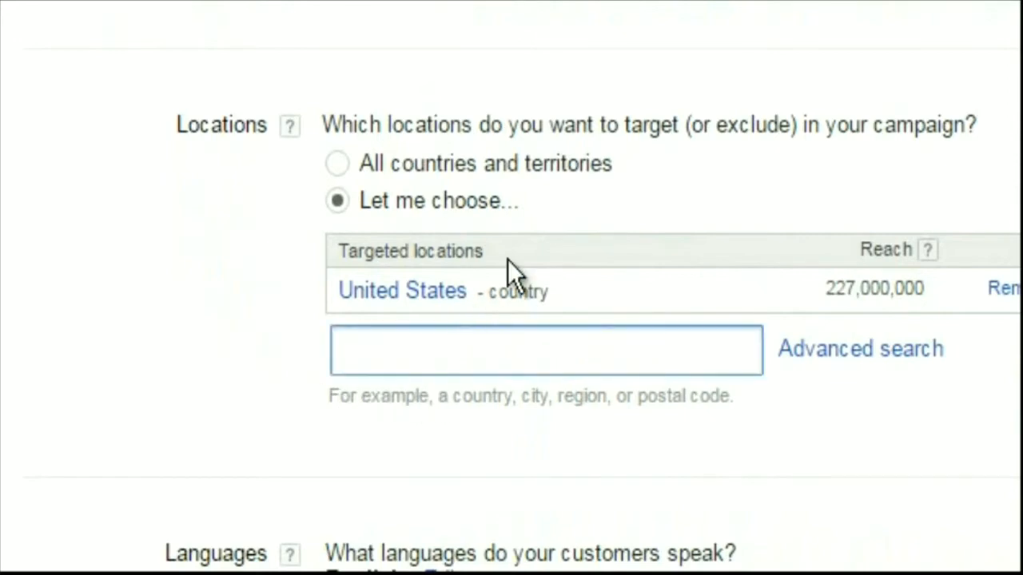
type("san die")
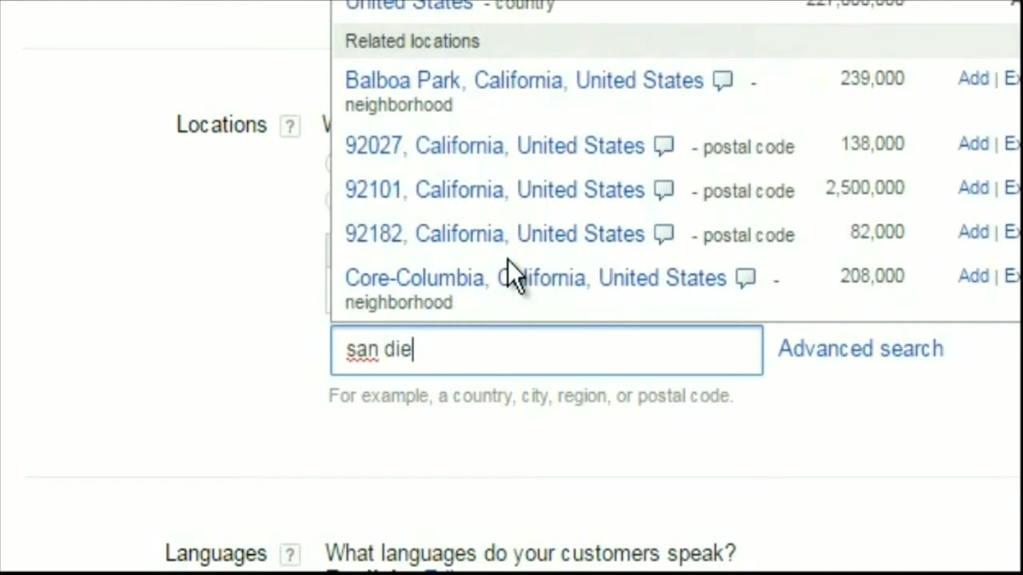
type("go")
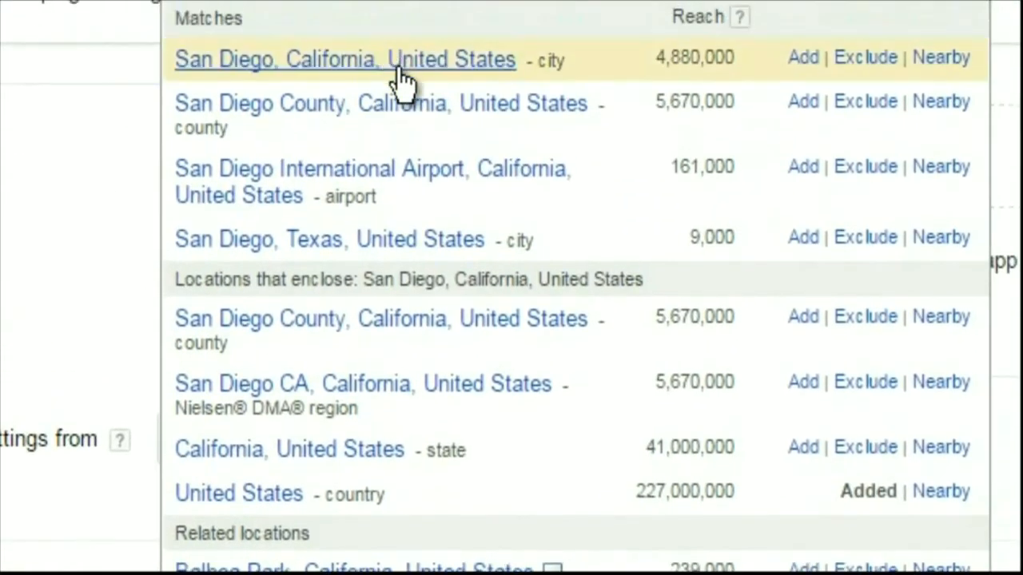
left_click(400, 70)
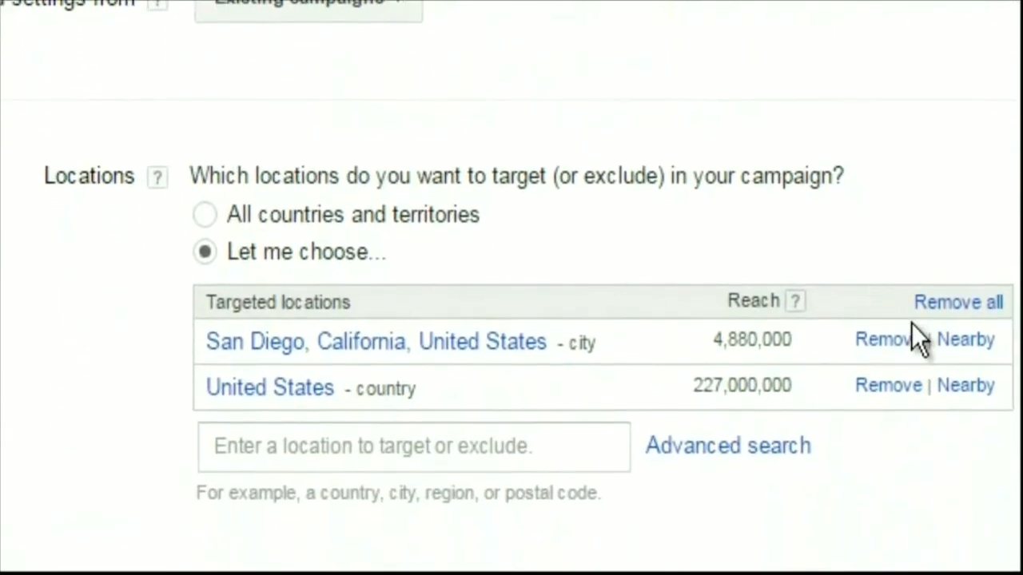
left_click(888, 387)
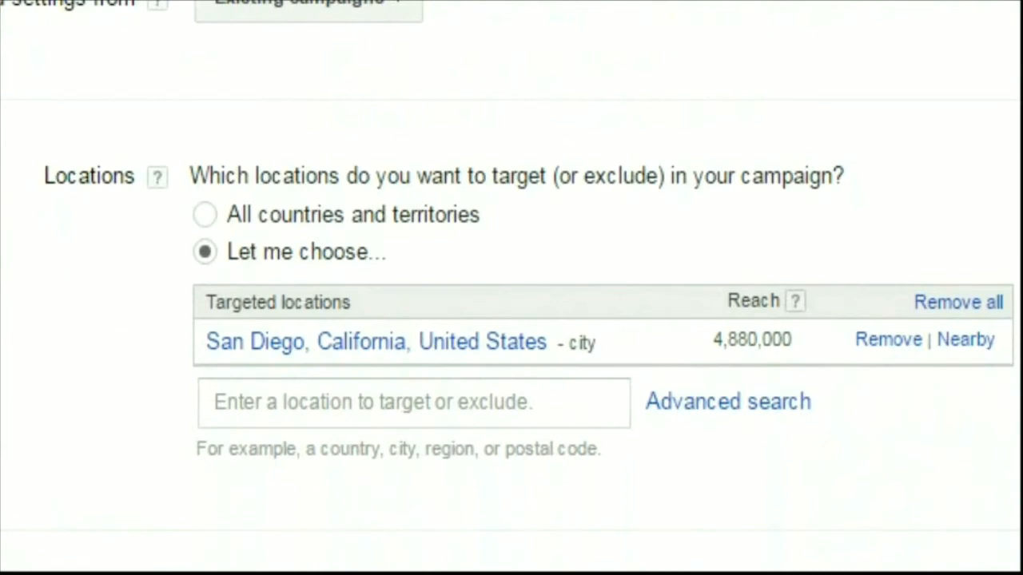
left_click(769, 407)
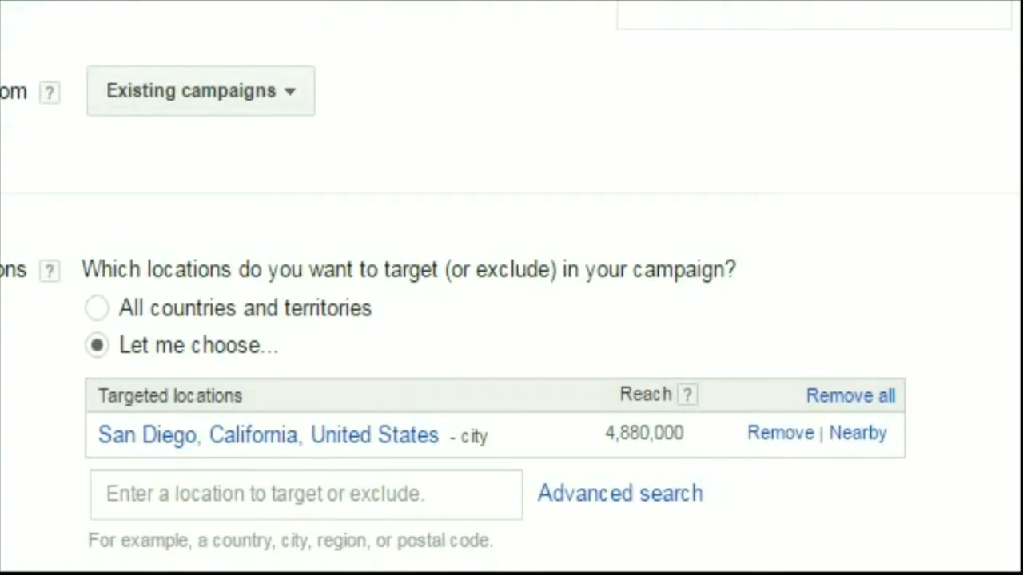
Set the campaign's budget to $5 per day
scroll(512, 288, "down", 3)
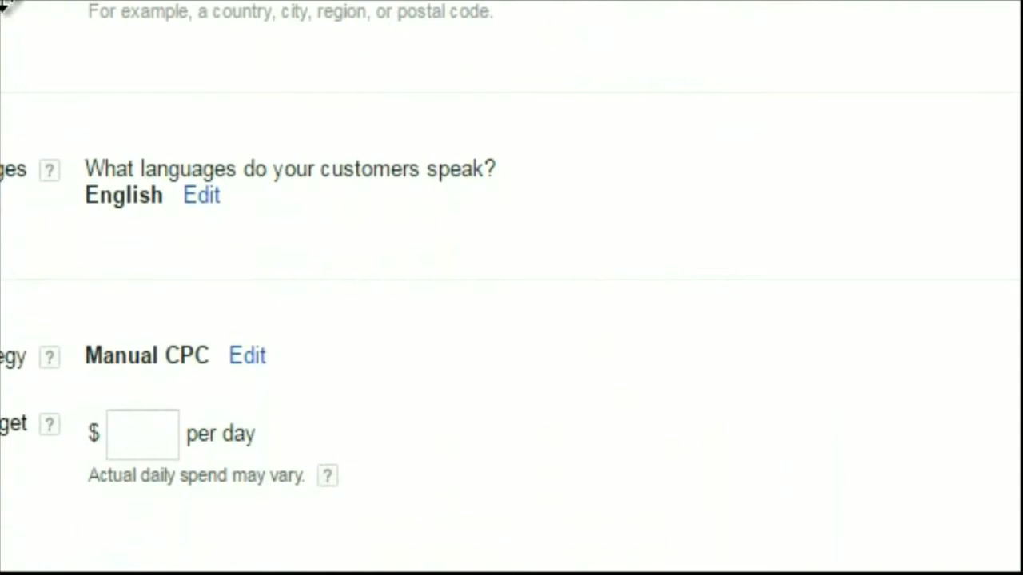
left_click(303, 414)
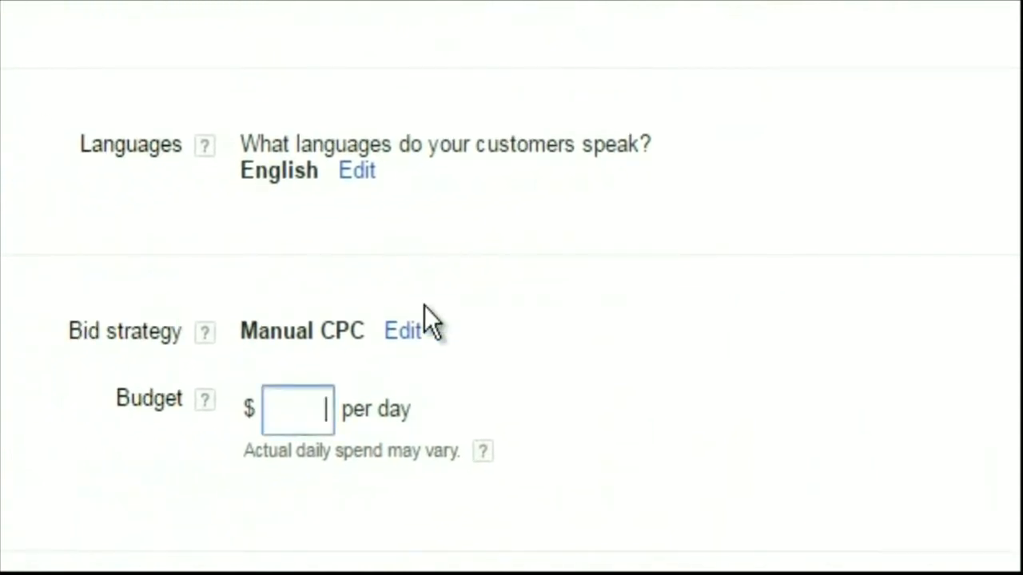
type("8")
key("BackSpace")
type("5")
Name the campaign "dui-lawyer-gmail" and try to save the campaign settings
scroll(730, 343, "down", 3)
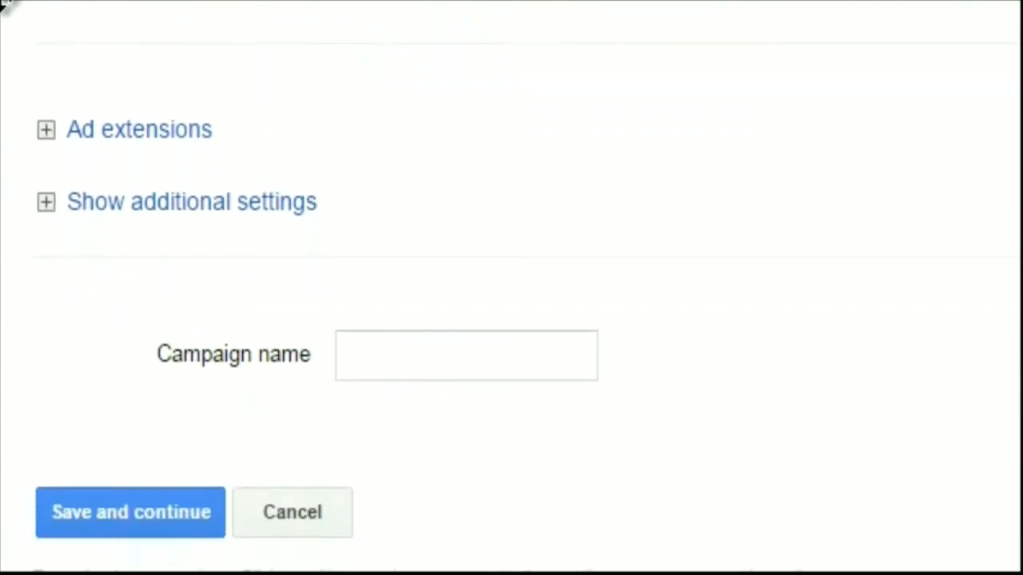
left_click(395, 360)
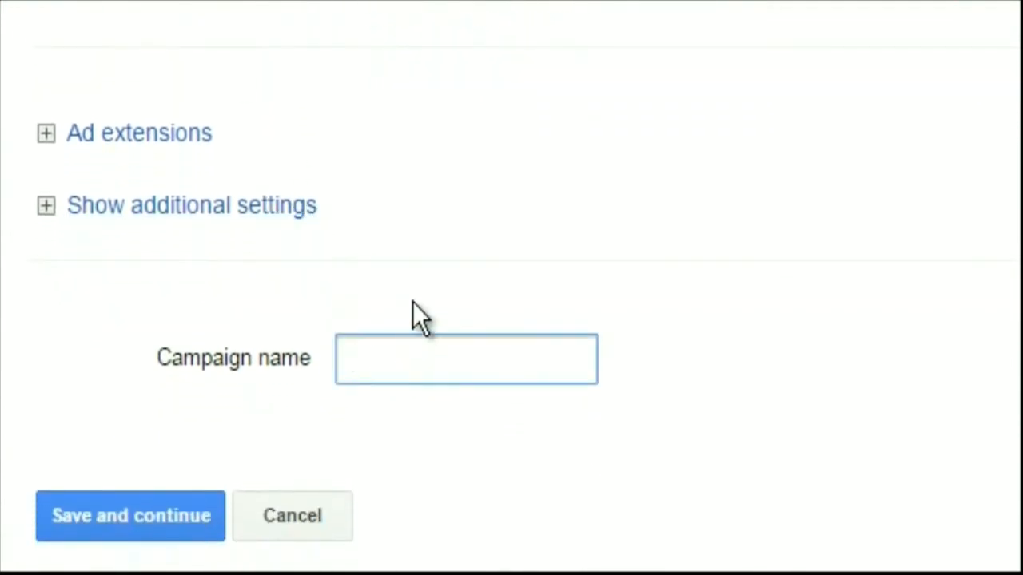
type("dui-lawy")
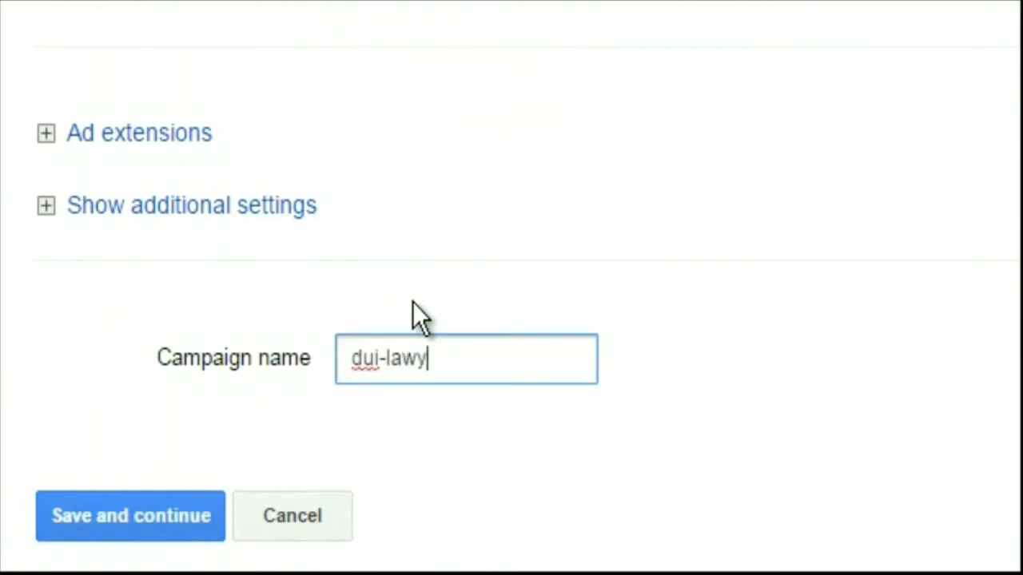
type("er-gmail")
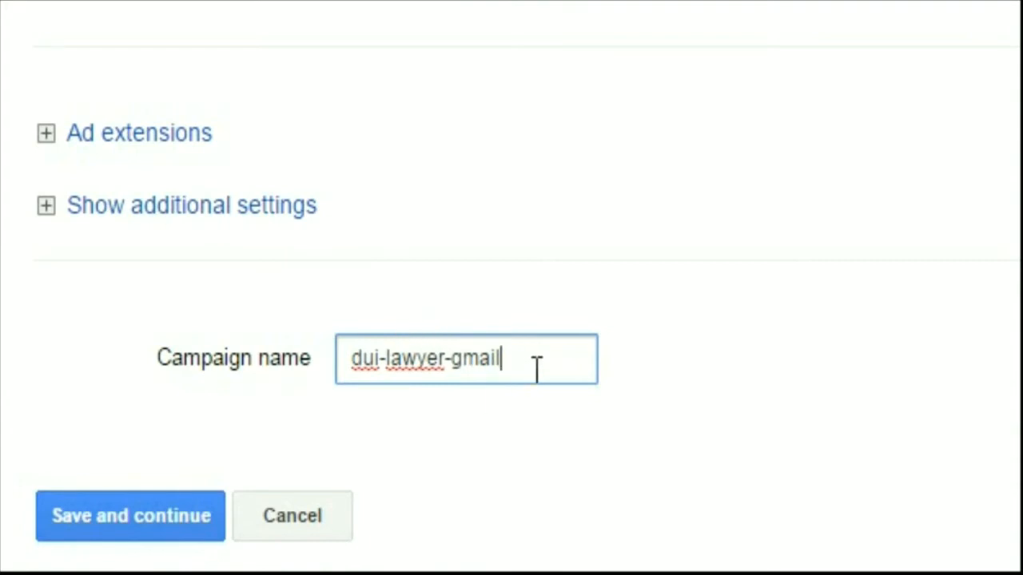
left_click_drag(536, 369, 308, 343)
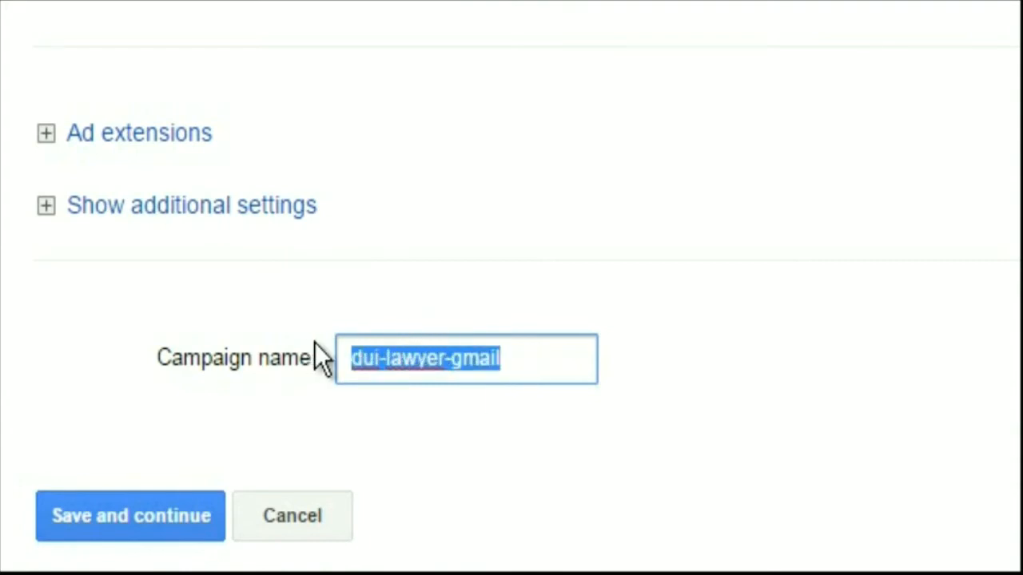
left_click(193, 520)
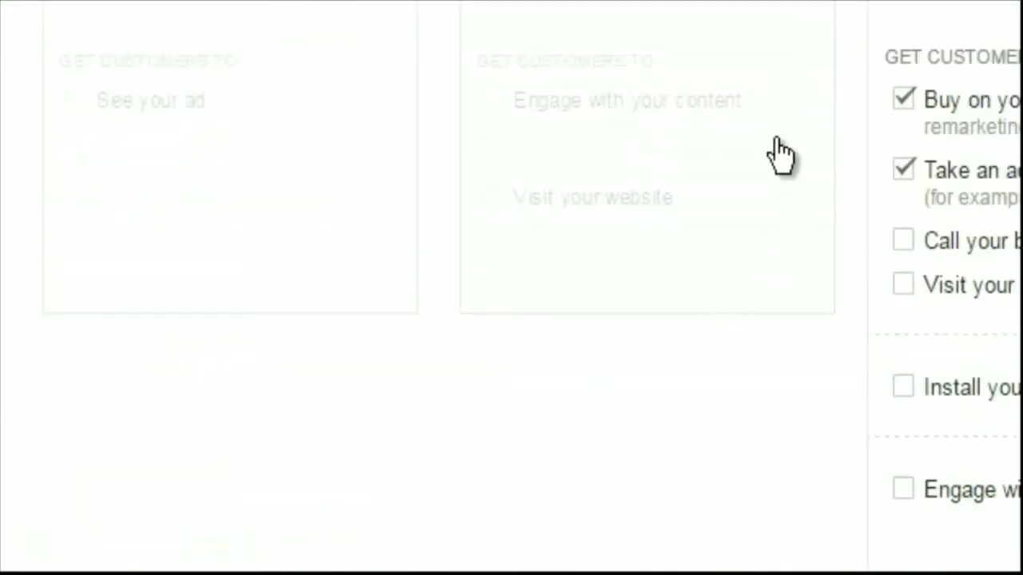
Change the campaign name to "dui-lawyer-gmailyy", copy that name and save the campaign settings
scroll(775, 148, "down", 12)
scroll(775, 149, "down", 6)
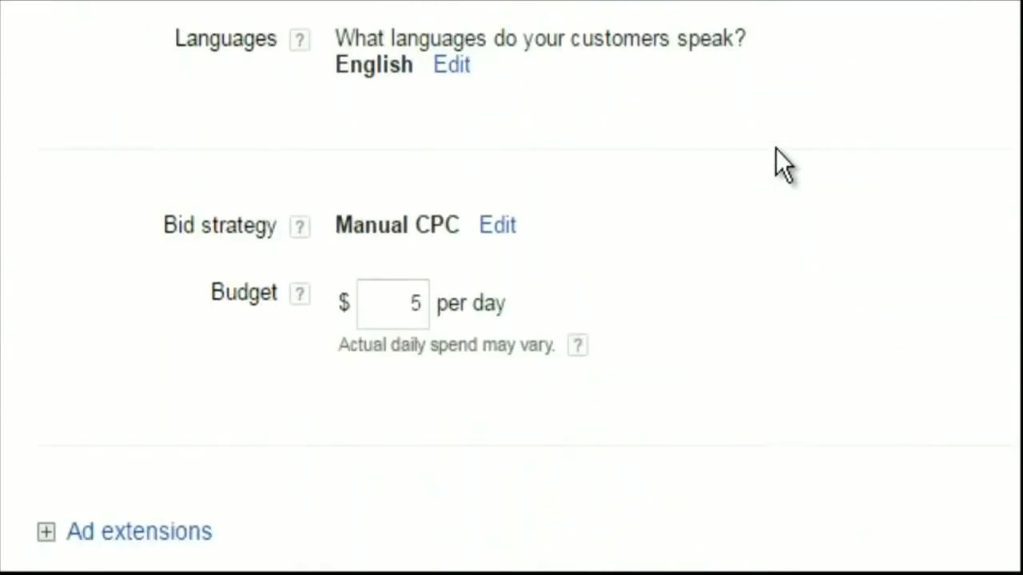
left_click(537, 405)
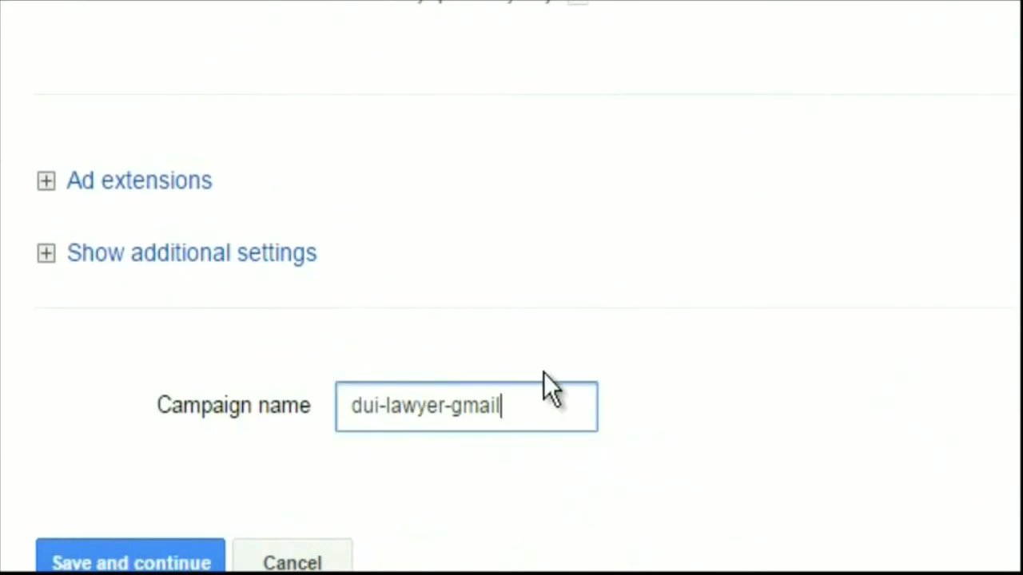
type("yy")
left_click_drag(552, 418, 325, 407)
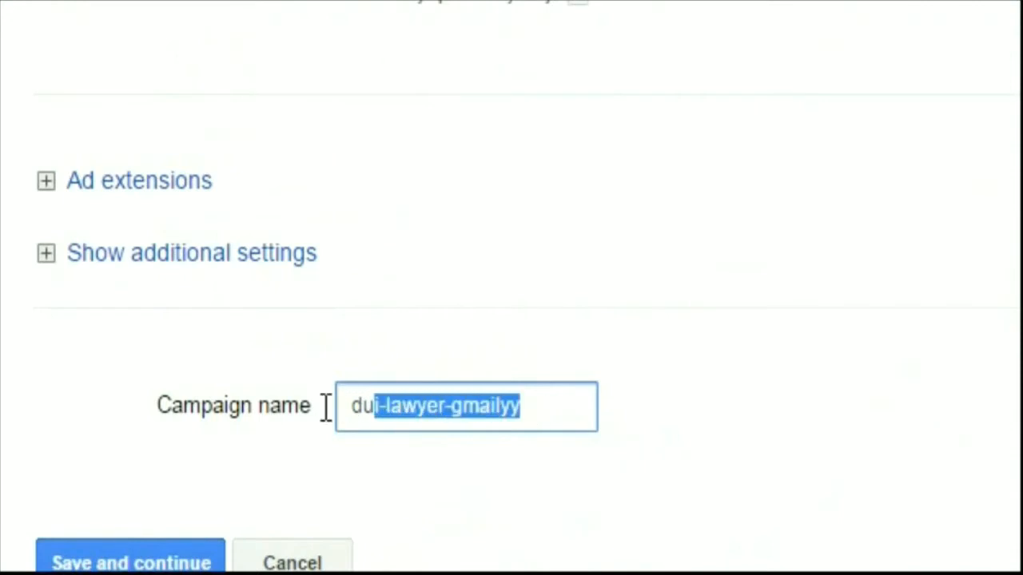
right_click(471, 407)
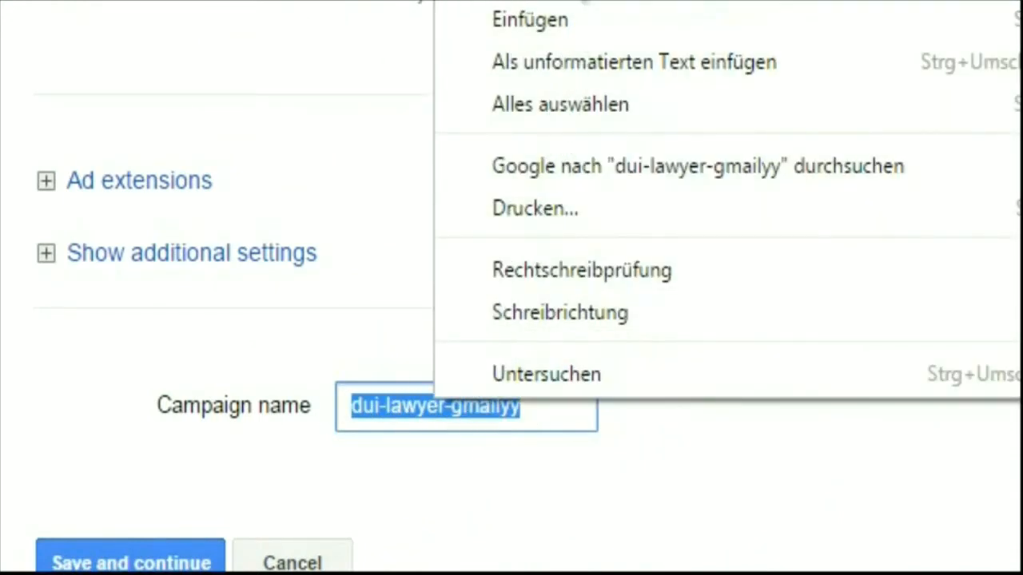
key("Escape")
left_click(167, 560)
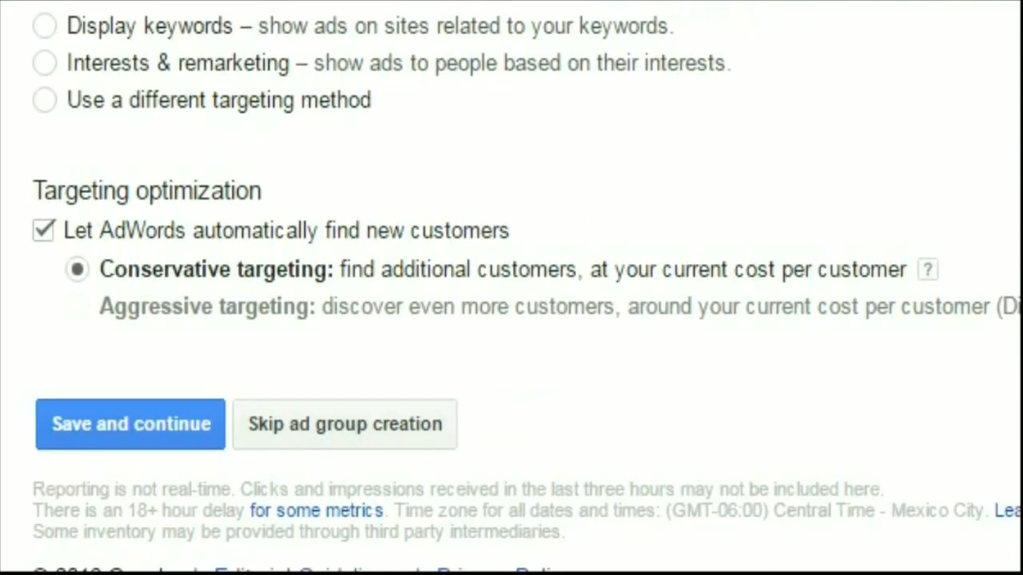
Paste the copied campaign name "dui-lawyer-gmailyy" as the ad group name
right_click(434, 0)
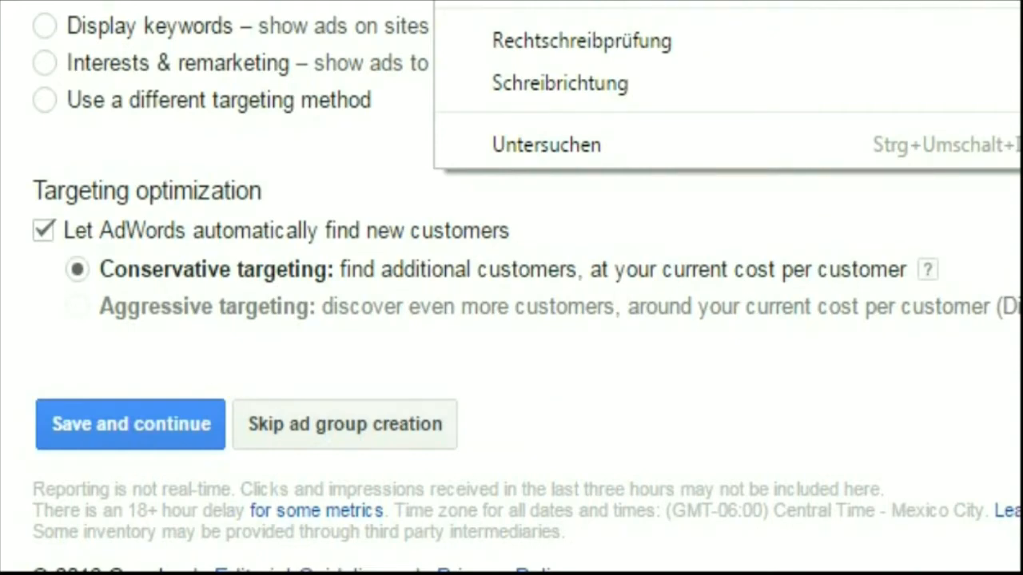
key("Escape")
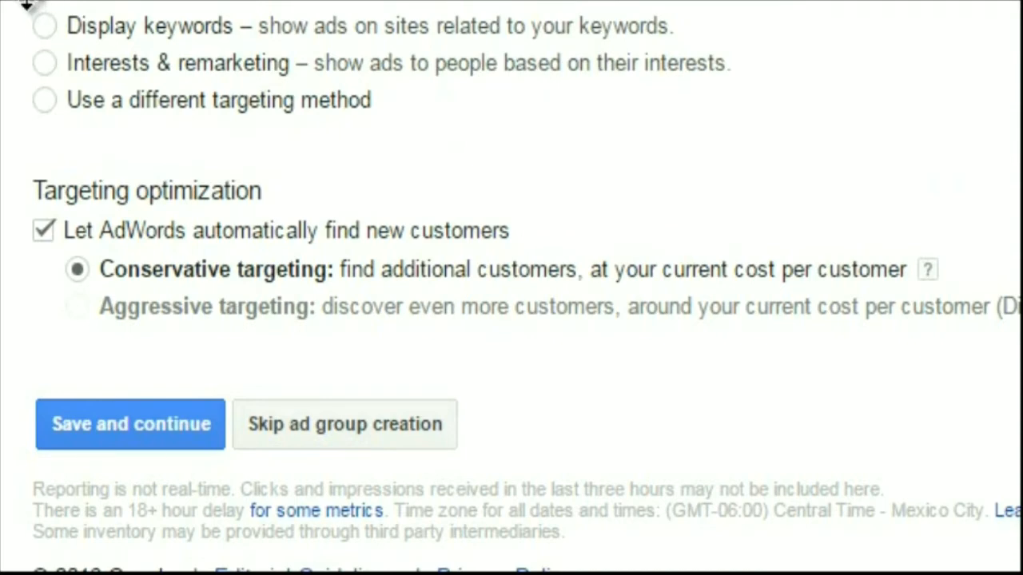
scroll(27, 6, "up", 4)
scroll(24, 6, "up", 2)
scroll(24, 7, "left", 1)
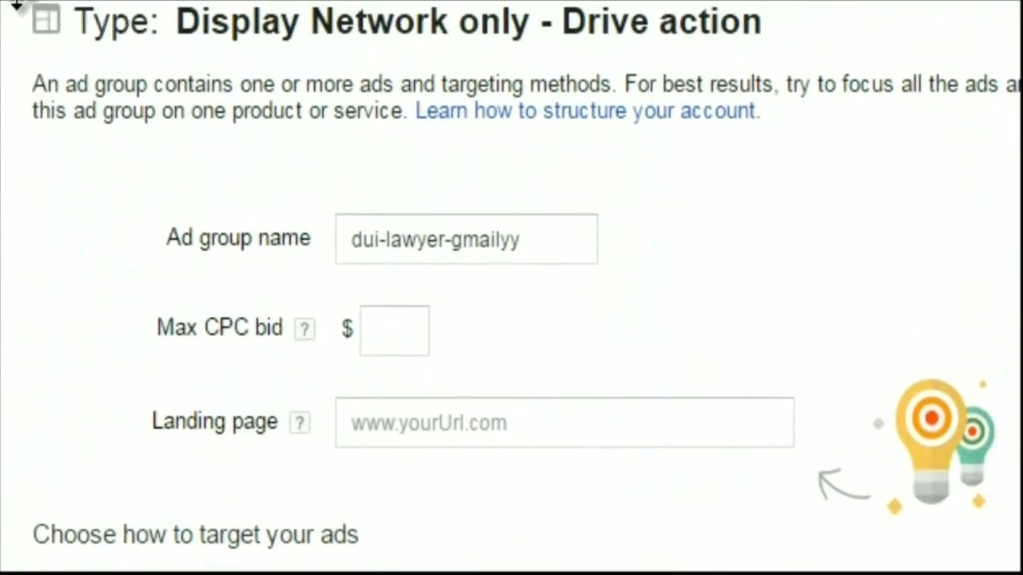
scroll(22, 6, "down", 3)
scroll(25, 6, "up", 2)
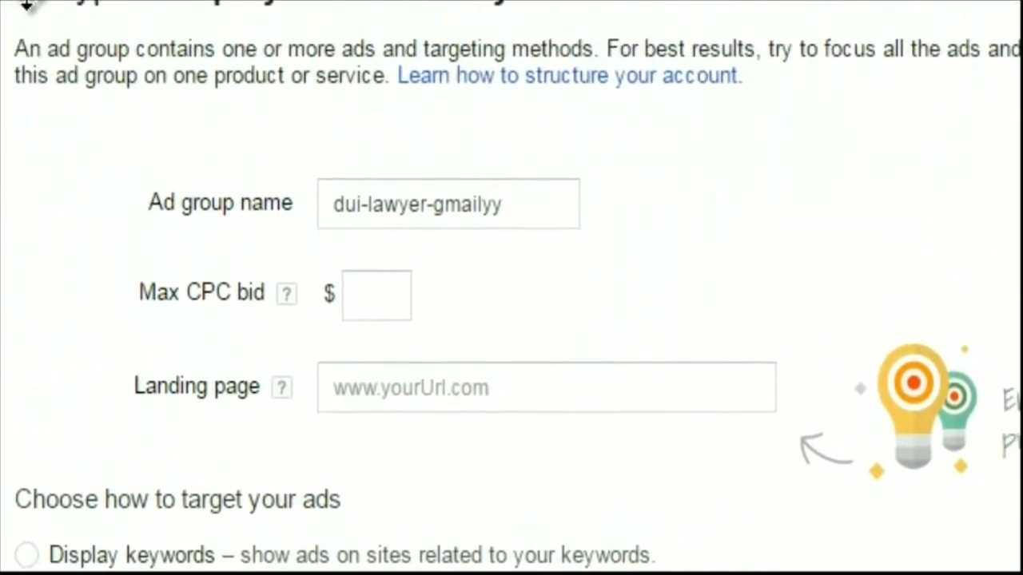
left_click(384, 300)
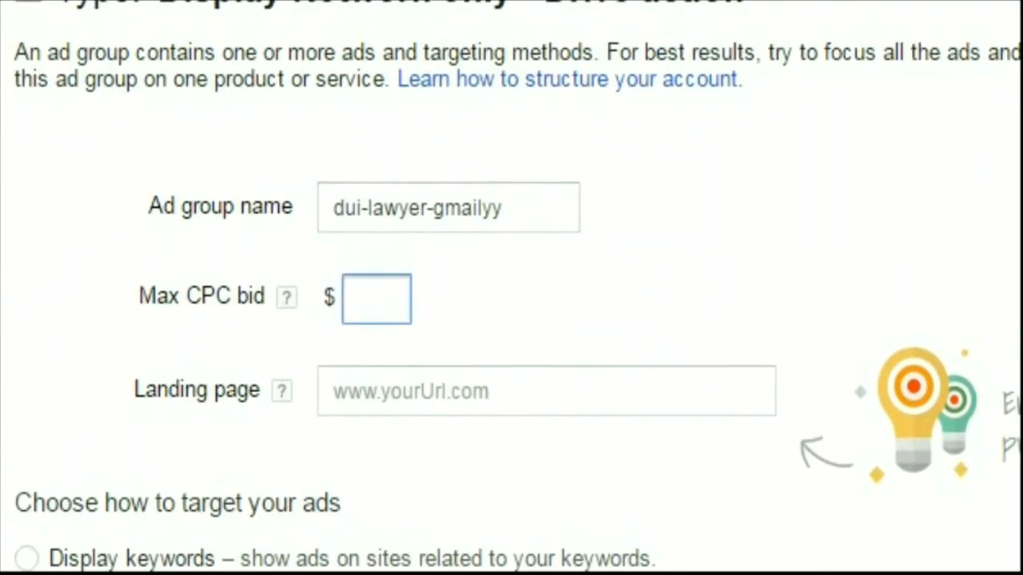
type("0")
type(",1")
left_click_drag(372, 297, 489, 270)
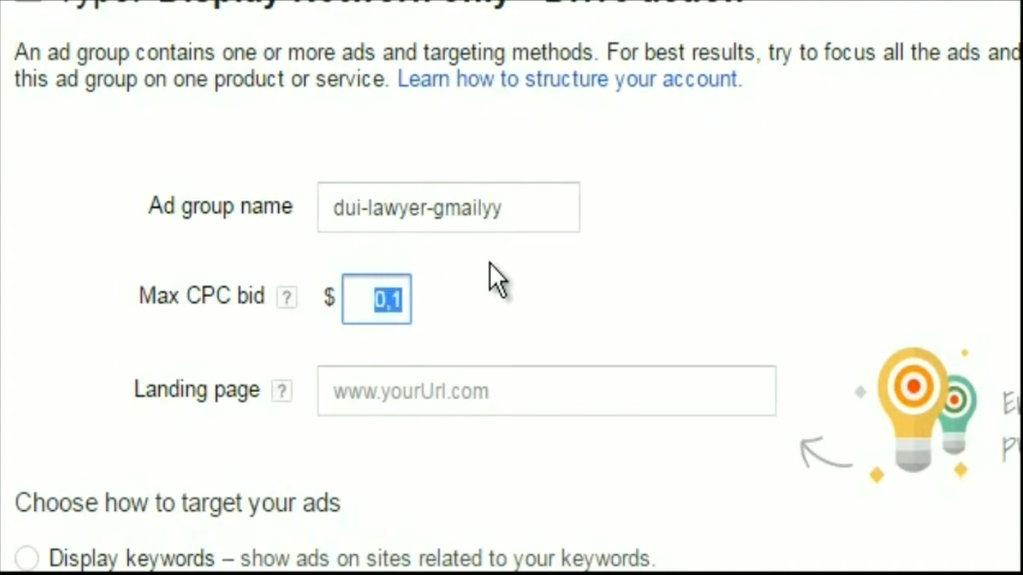
key("BackSpace")
type(".1")
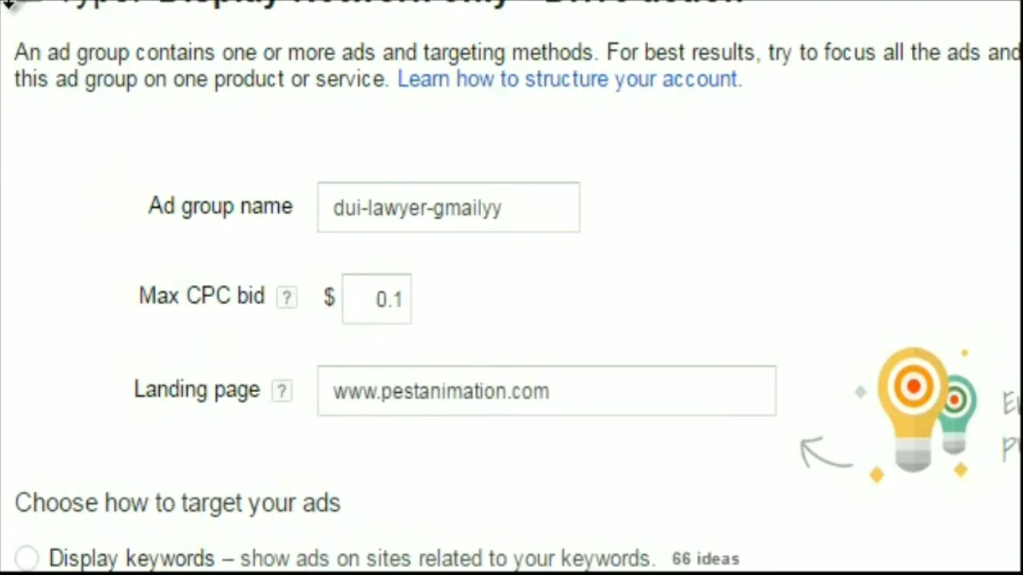
Turn off automatic finding of new customers and choose Placements as a different targeting method for the ad group
scroll(6, 6, "down", 3)
scroll(8, 8, "down", 1)
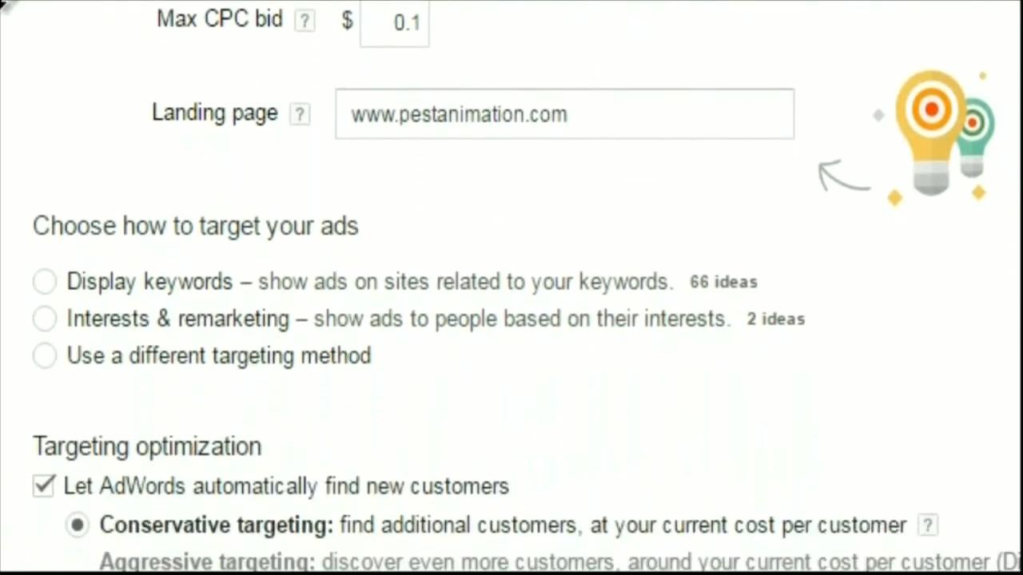
left_click(39, 475)
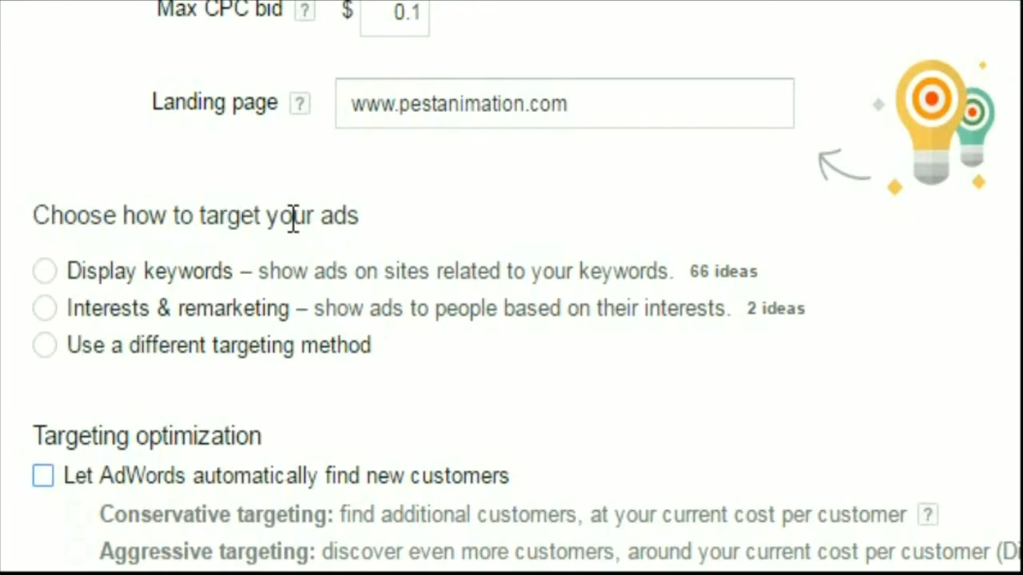
left_click(49, 345)
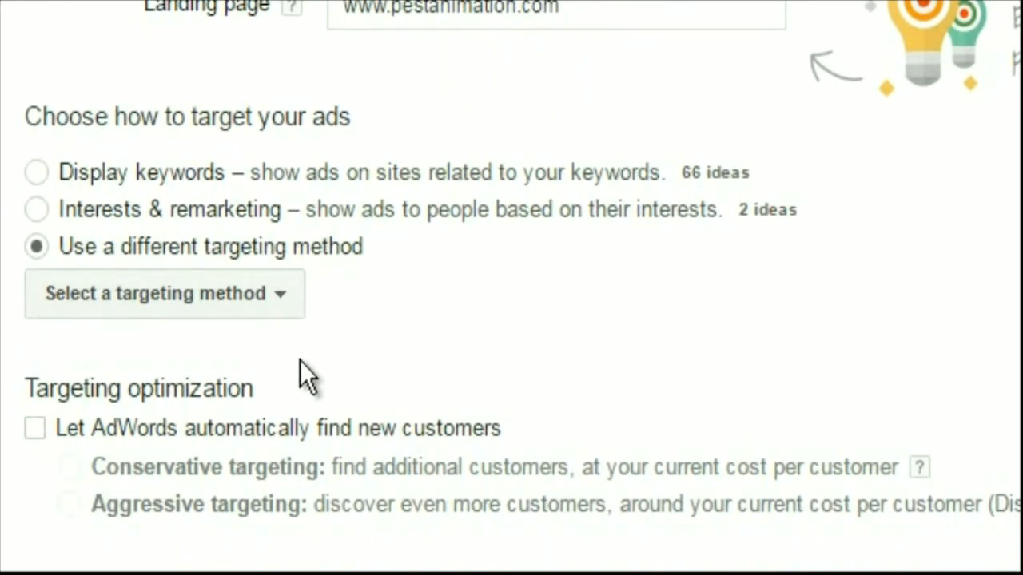
left_click(280, 294)
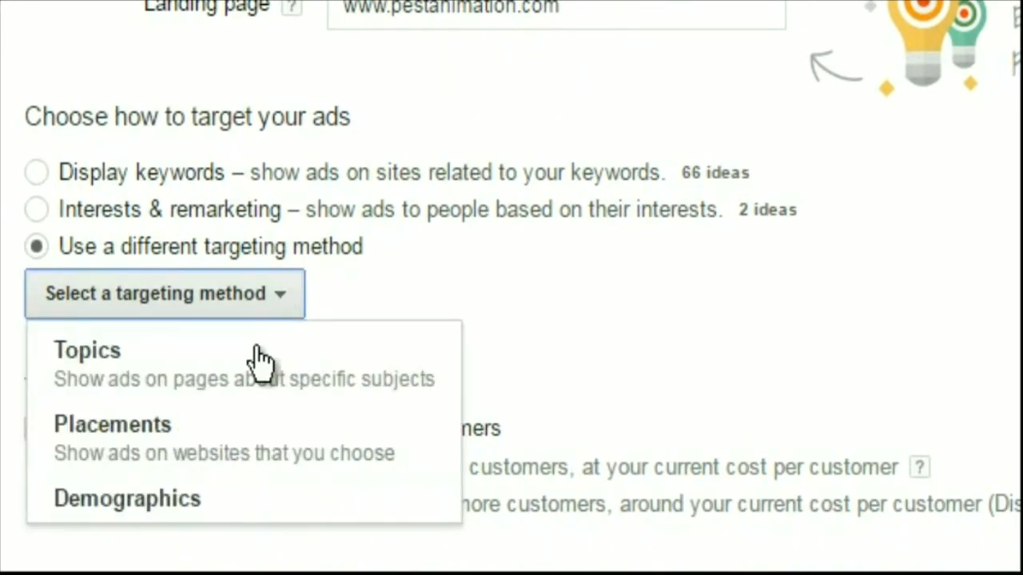
left_click(219, 434)
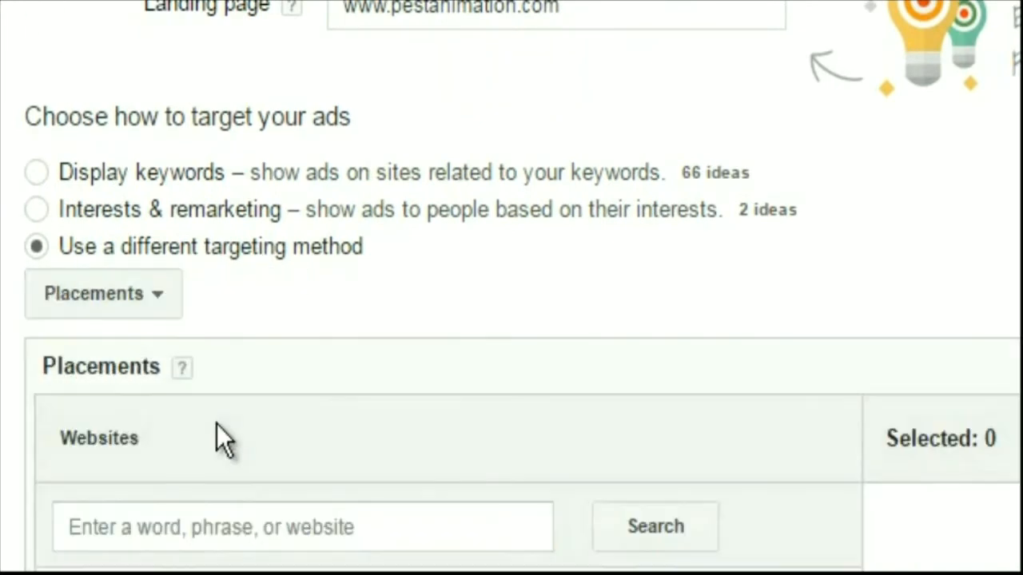
Add mail.google.com as a website placement for the ad group through the multiple-placements entry
scroll(342, 457, "down", 4)
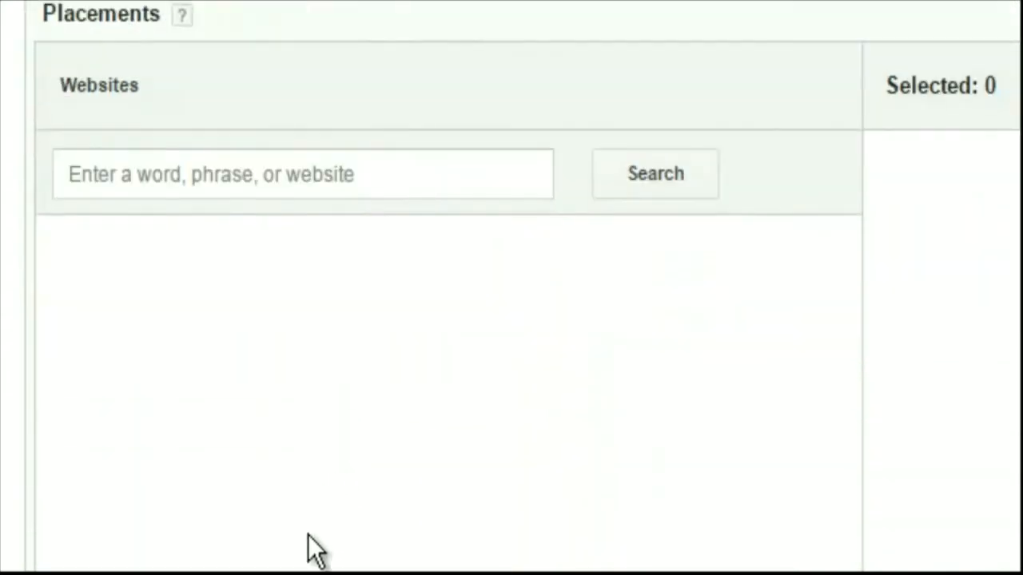
scroll(226, 332, "down", 3)
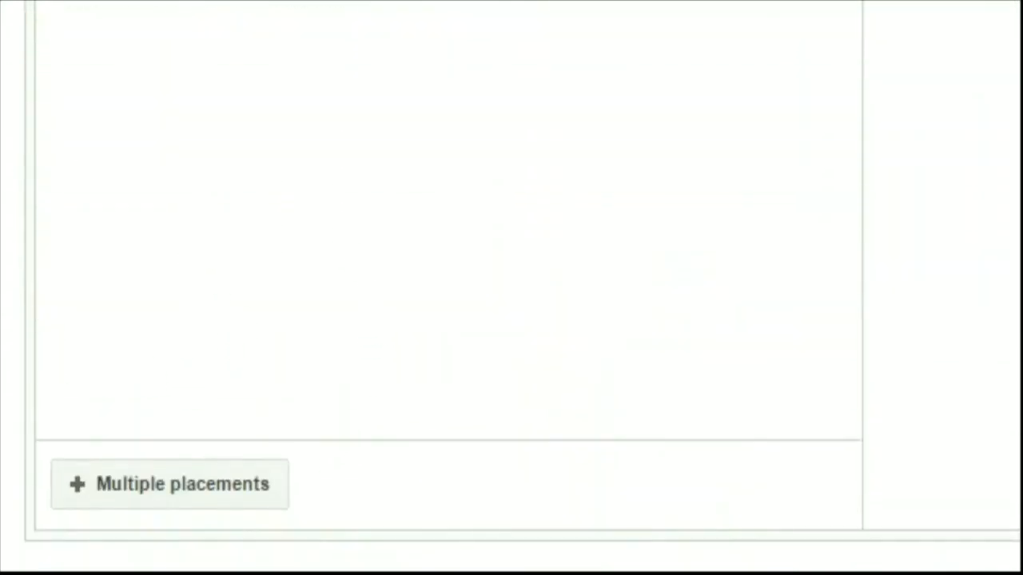
scroll(7, 8, "up", 4)
scroll(5, 5, "down", 4)
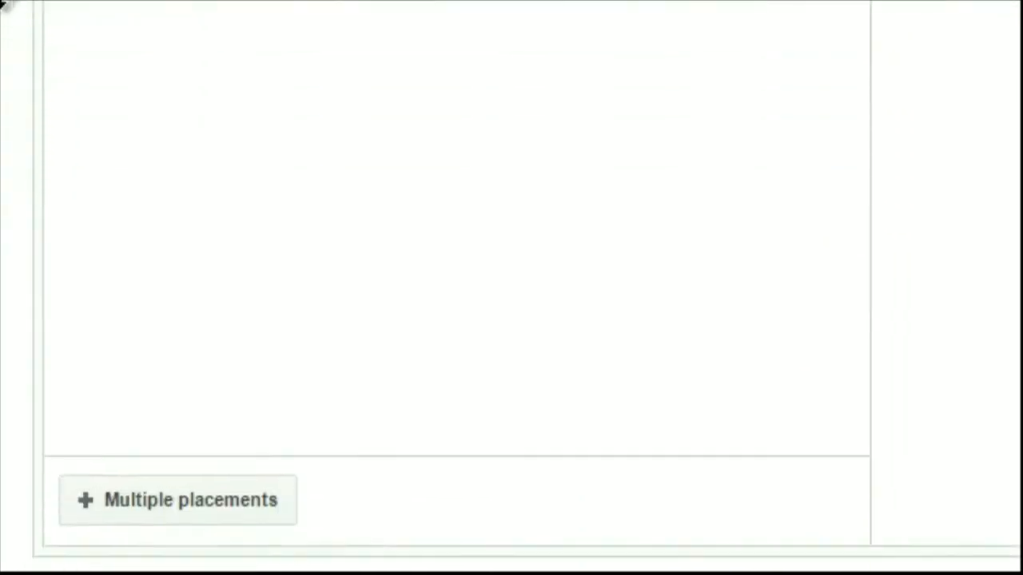
scroll(4, 4, "down", 2)
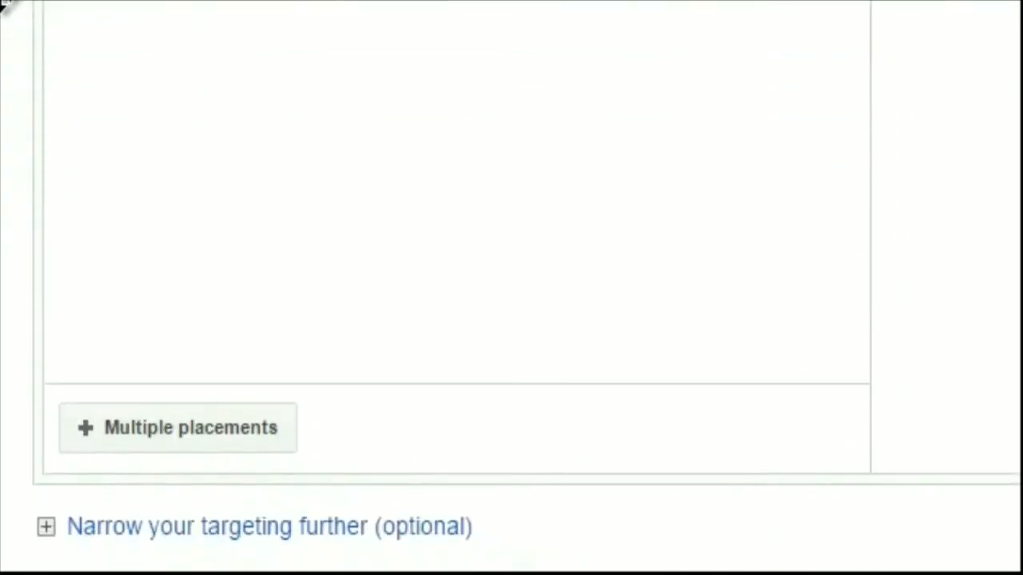
left_click(204, 430)
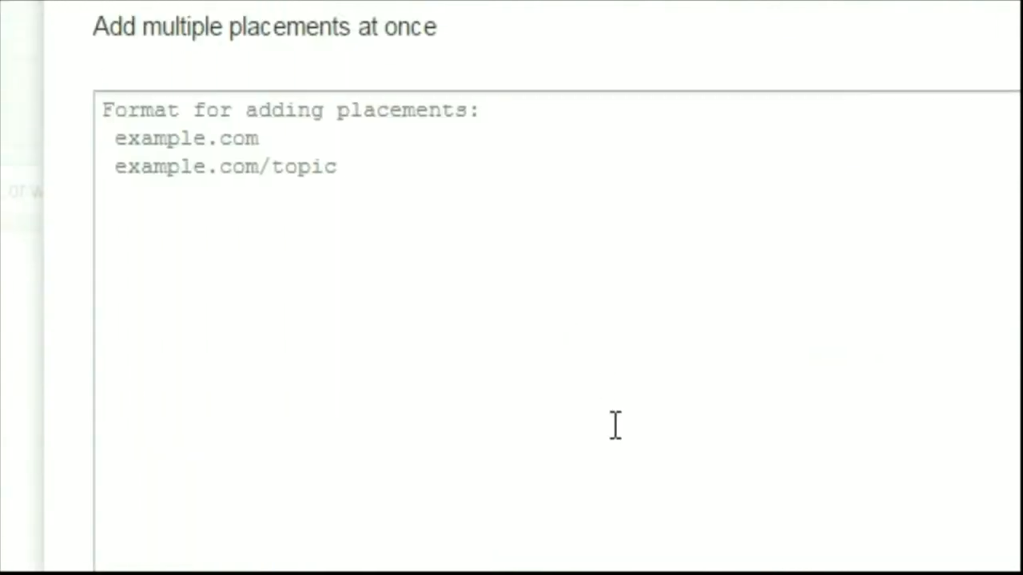
left_click(422, 187)
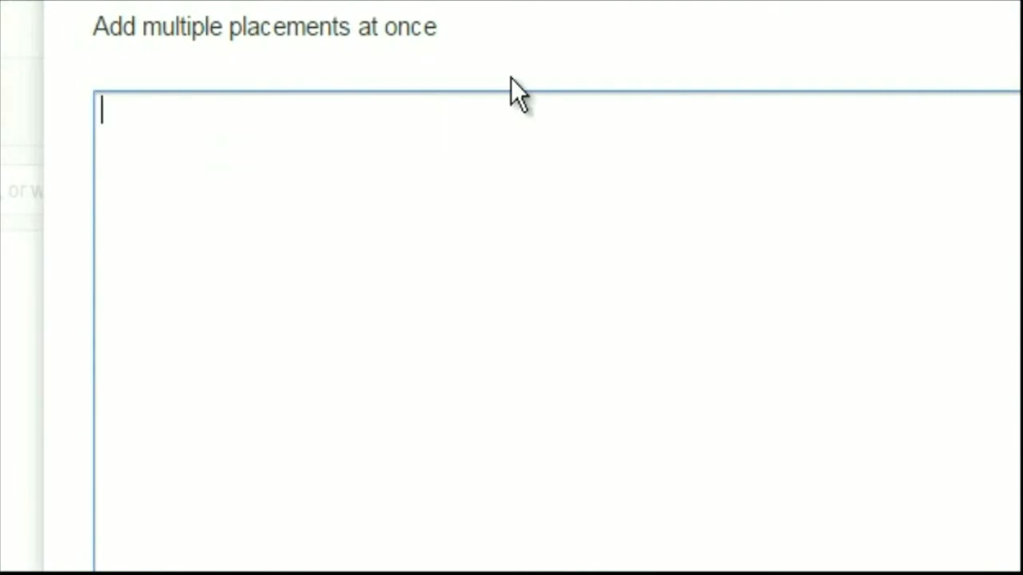
type("mail.goog")
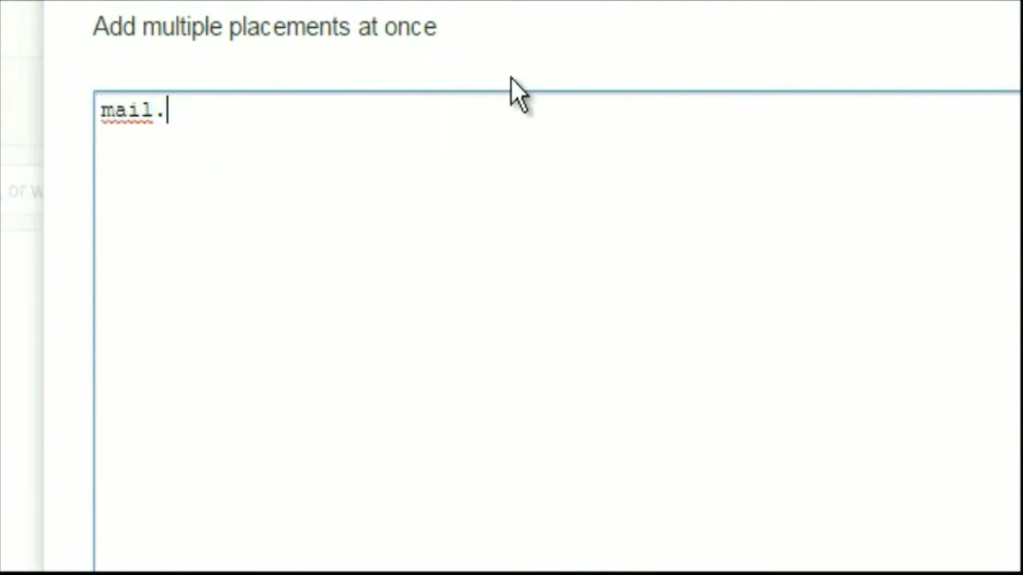
type("le.com")
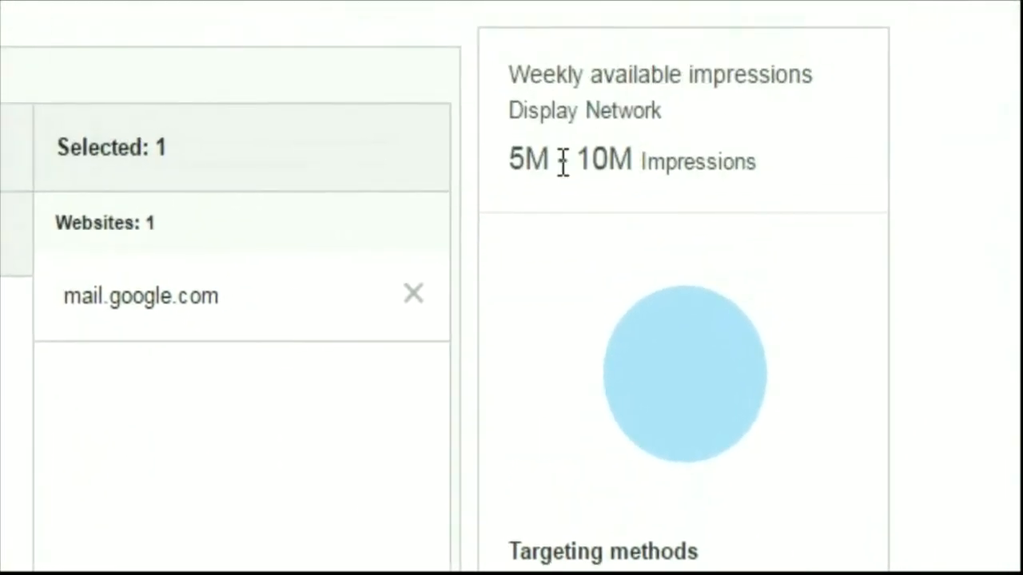
Save the ad group's placement targeting, then skip ad creation and confirm skipping it
left_click_drag(510, 158, 676, 163)
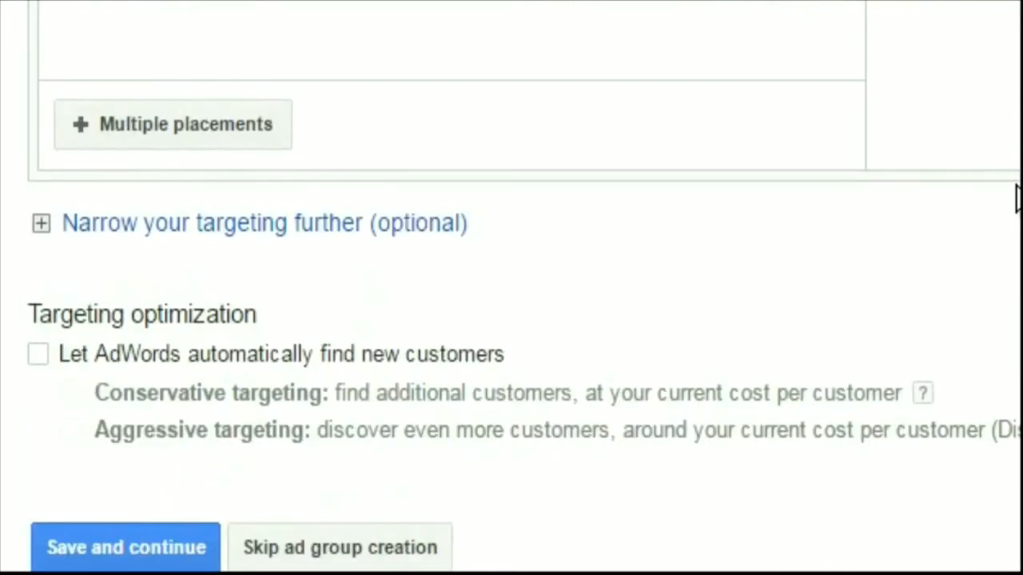
left_click(160, 556)
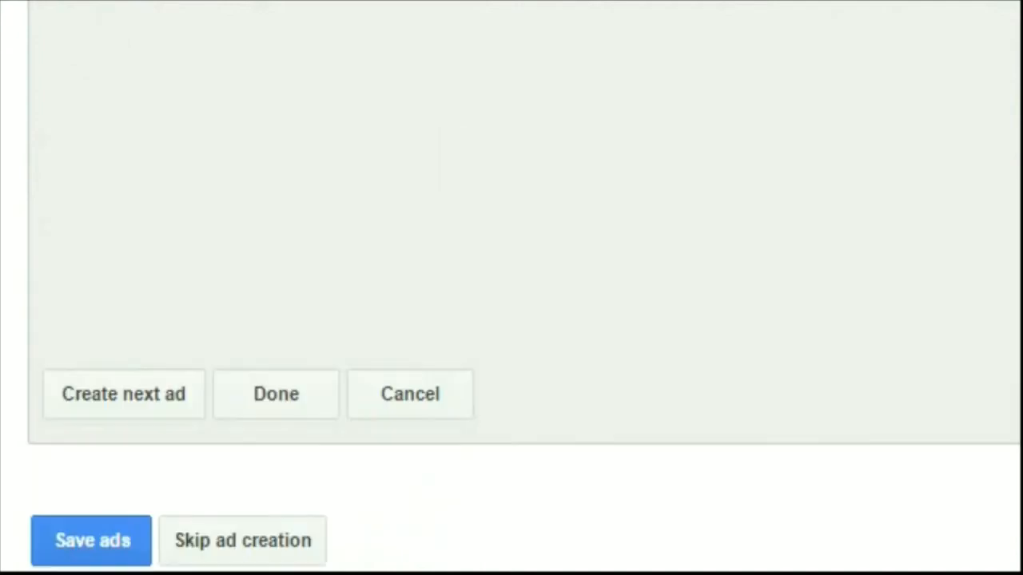
scroll(511, 288, "down", 1)
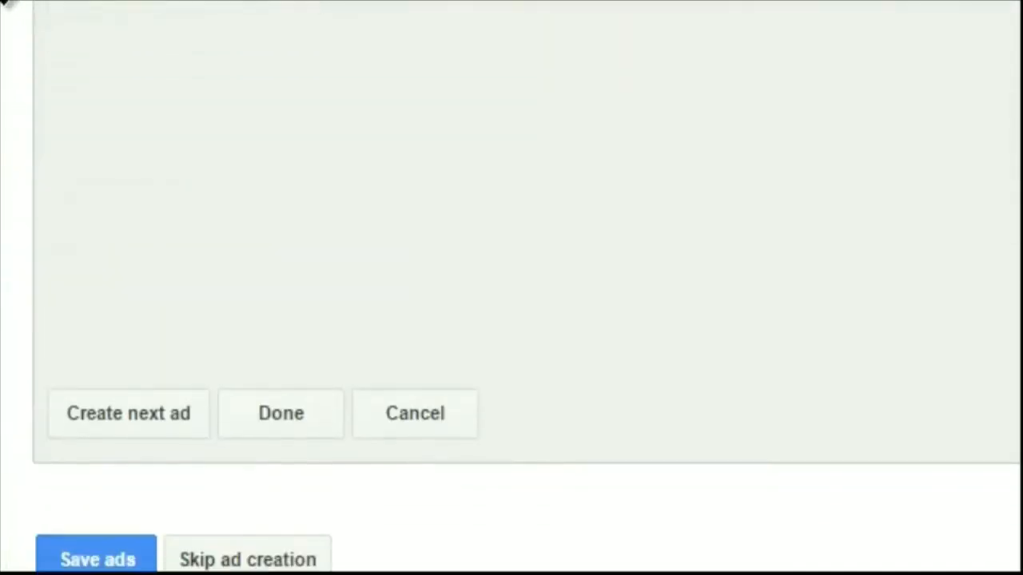
left_click(279, 511)
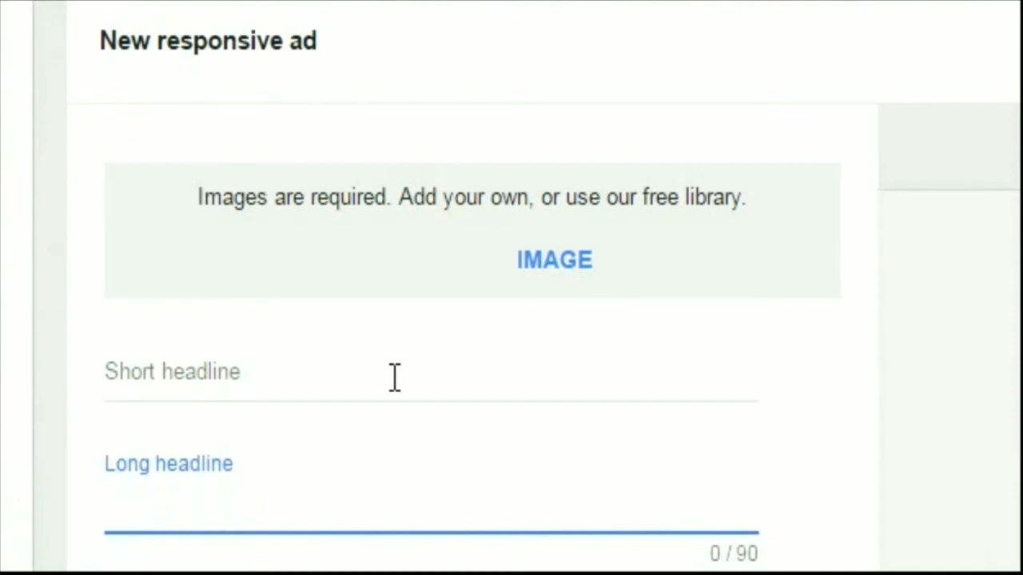
scroll(468, 413, "down", 10)
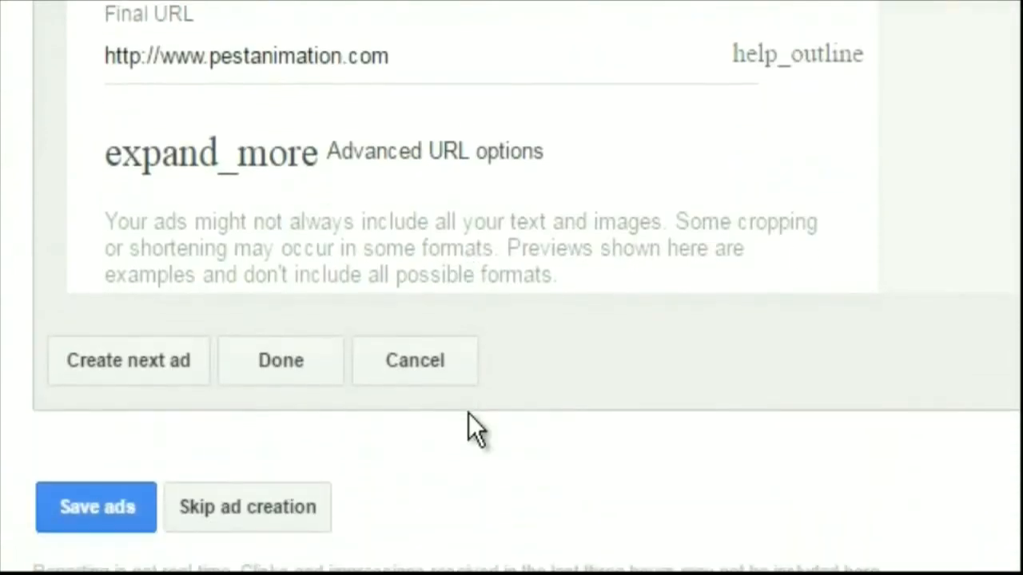
left_click(301, 508)
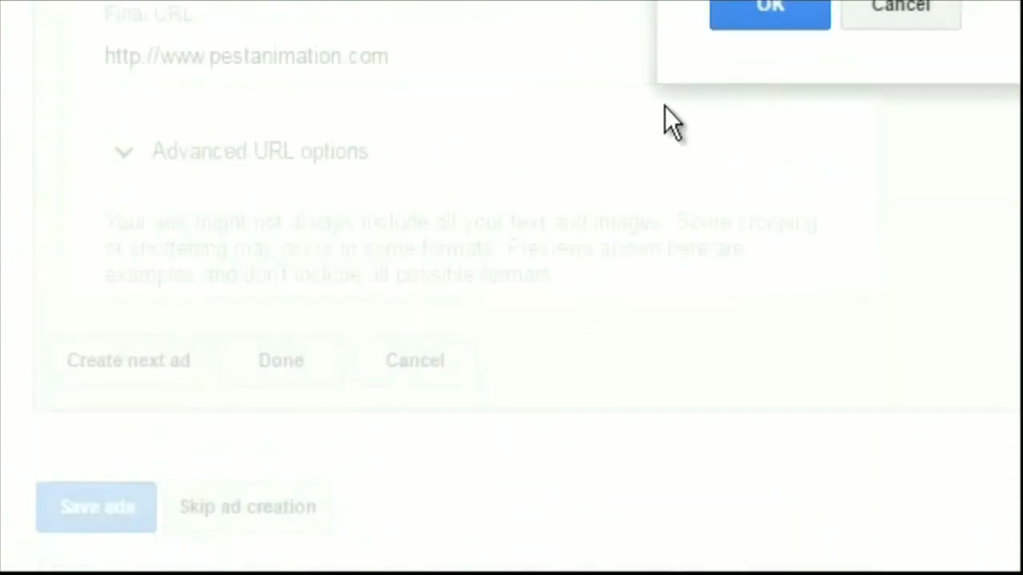
left_click(751, 12)
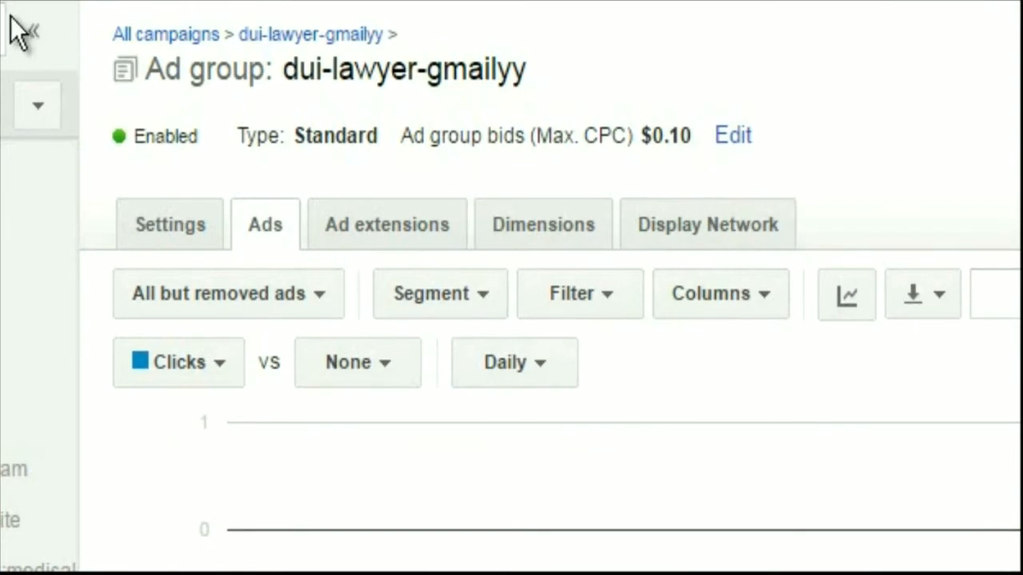
Start a new ad from the ad gallery in the dui-lawyer-gmailyy ad group's ads list
left_click(742, 228)
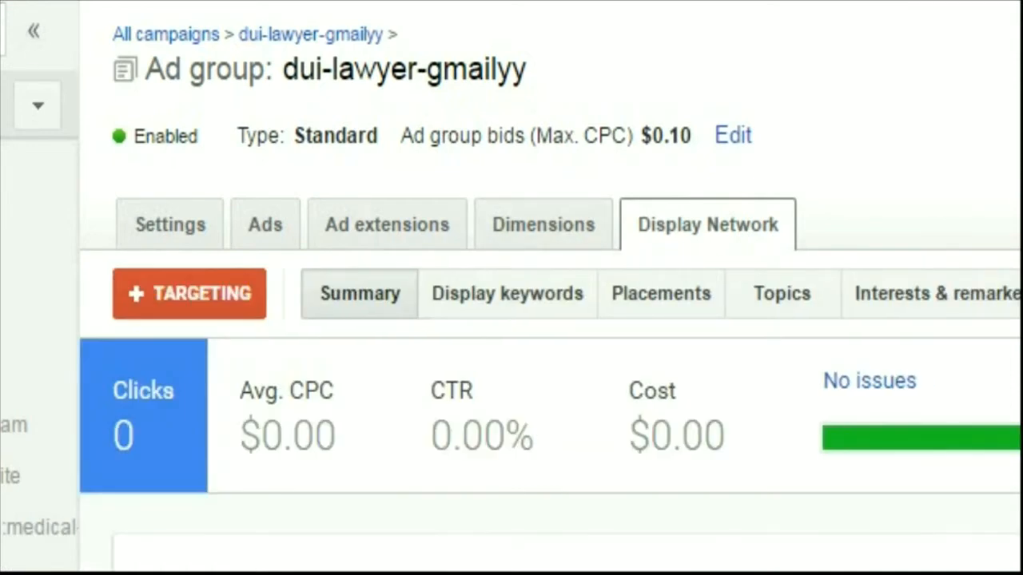
left_click(269, 227)
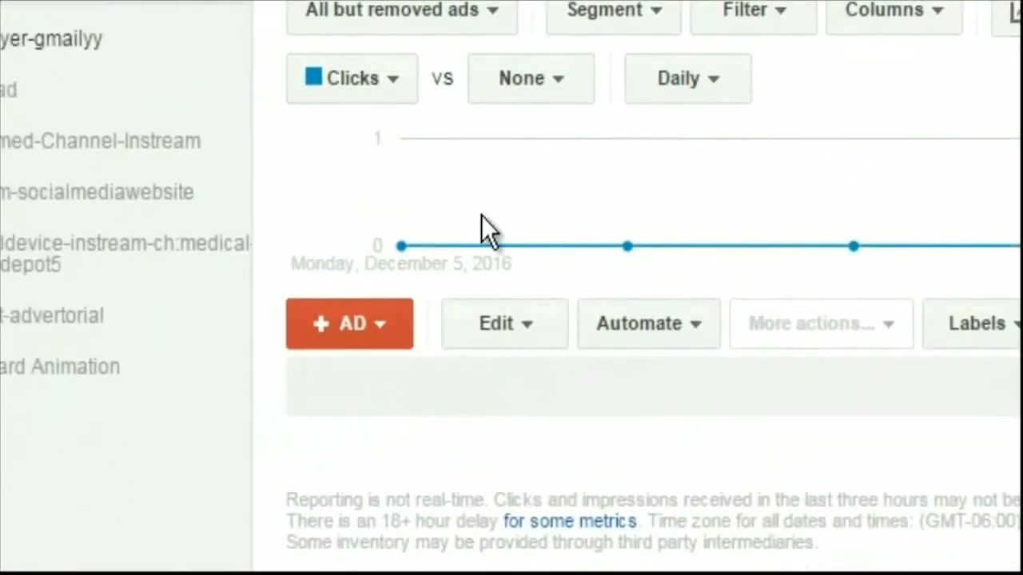
left_click(381, 326)
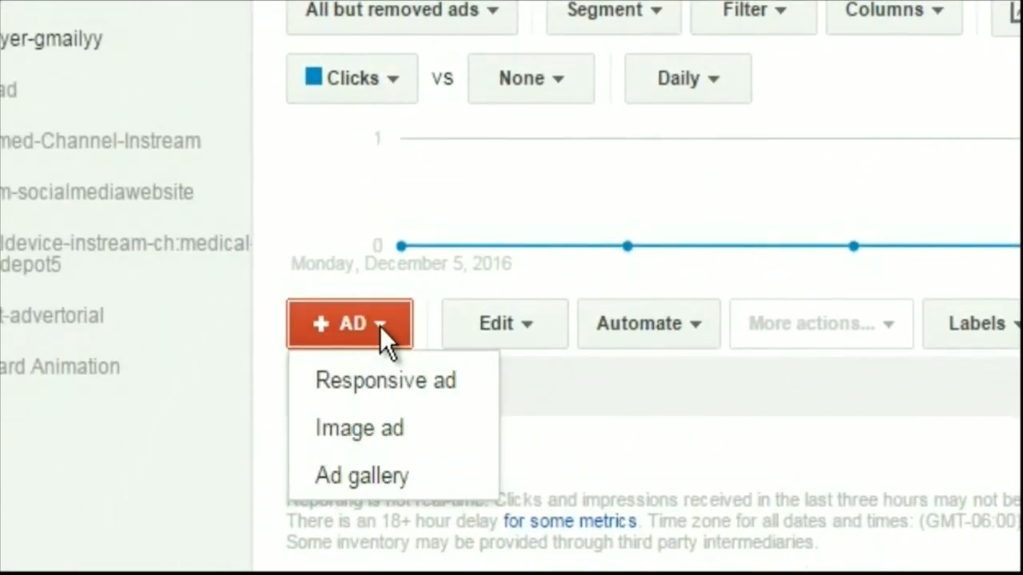
left_click(365, 471)
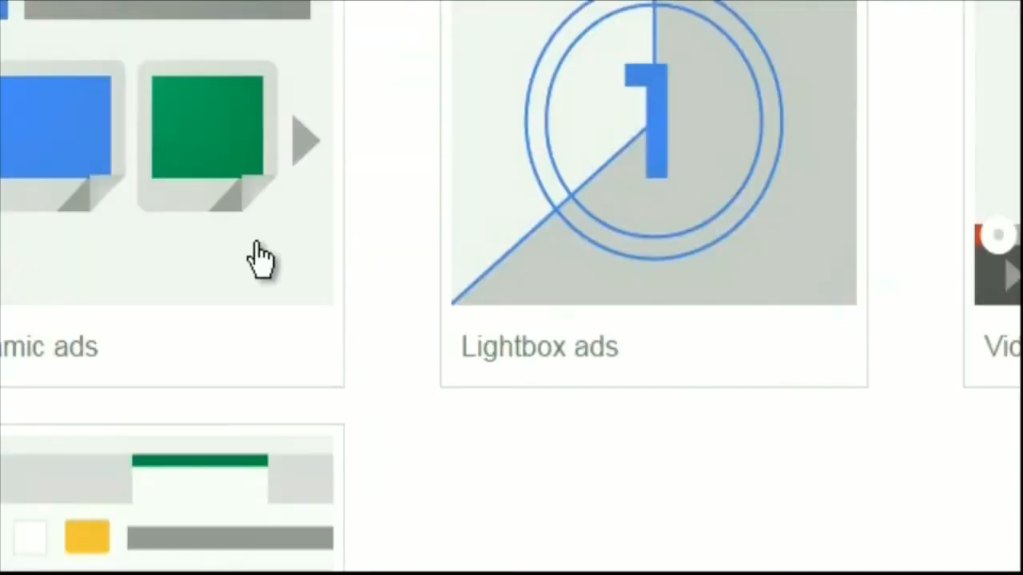
Choose Gmail ads in the gallery and create an ad with the Gmail single promotion template
mouse_move(72, 19)
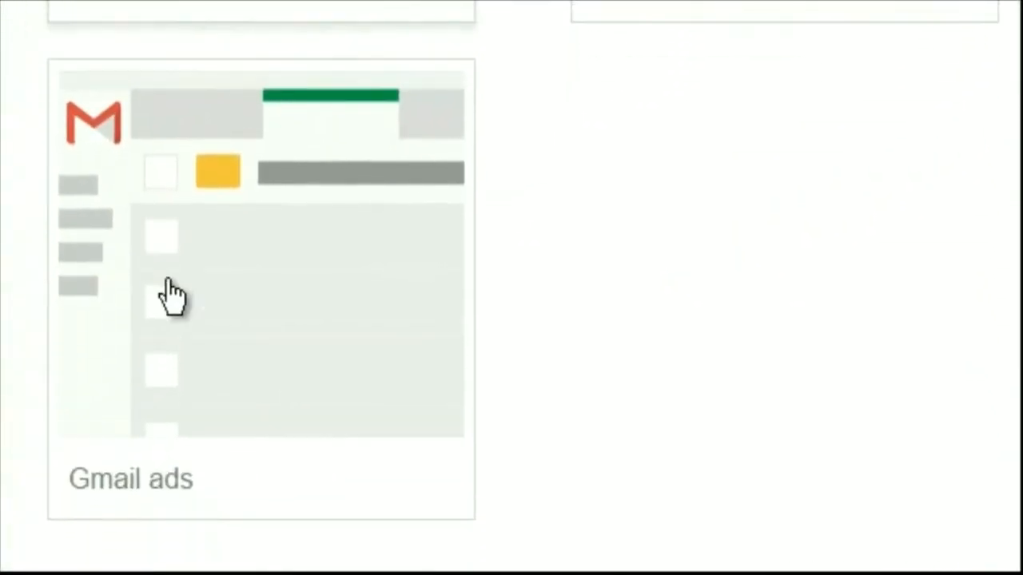
left_click(168, 283)
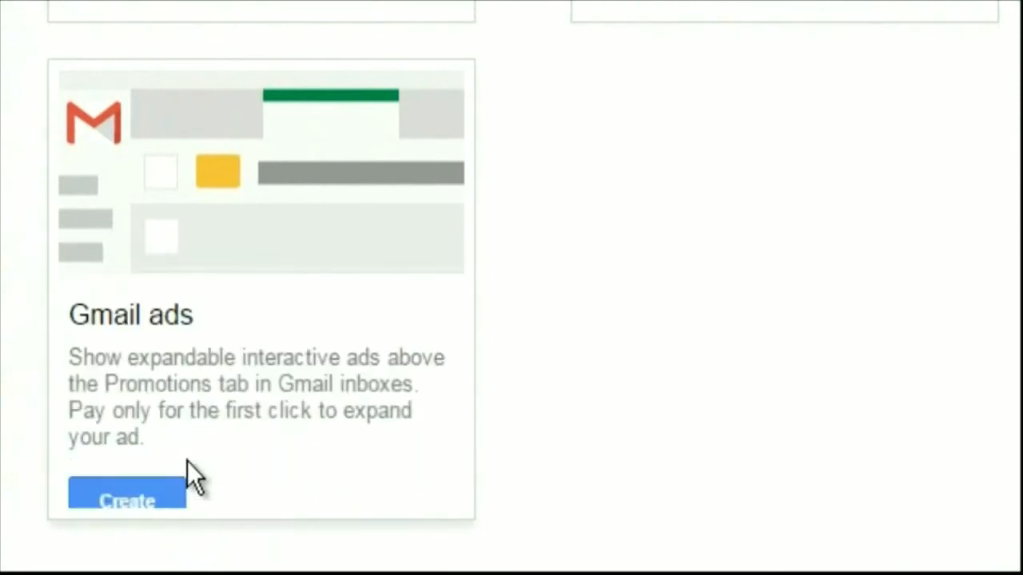
left_click(157, 475)
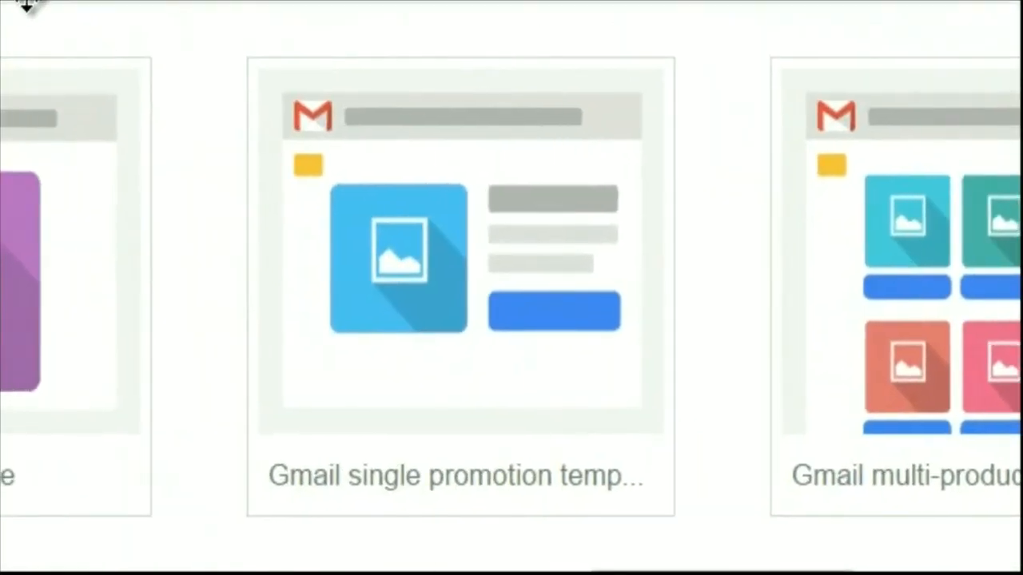
mouse_move(484, 423)
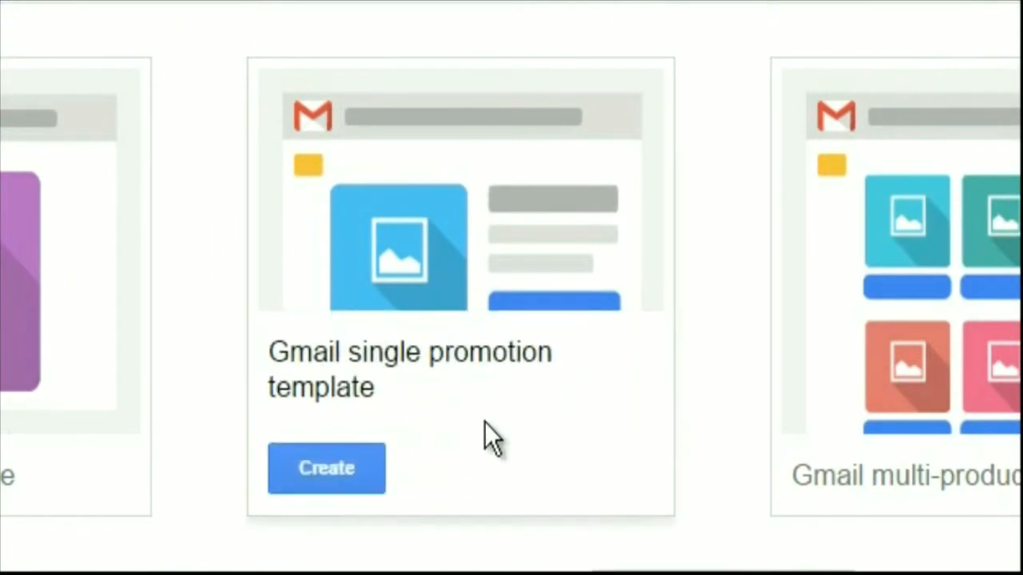
left_click(314, 472)
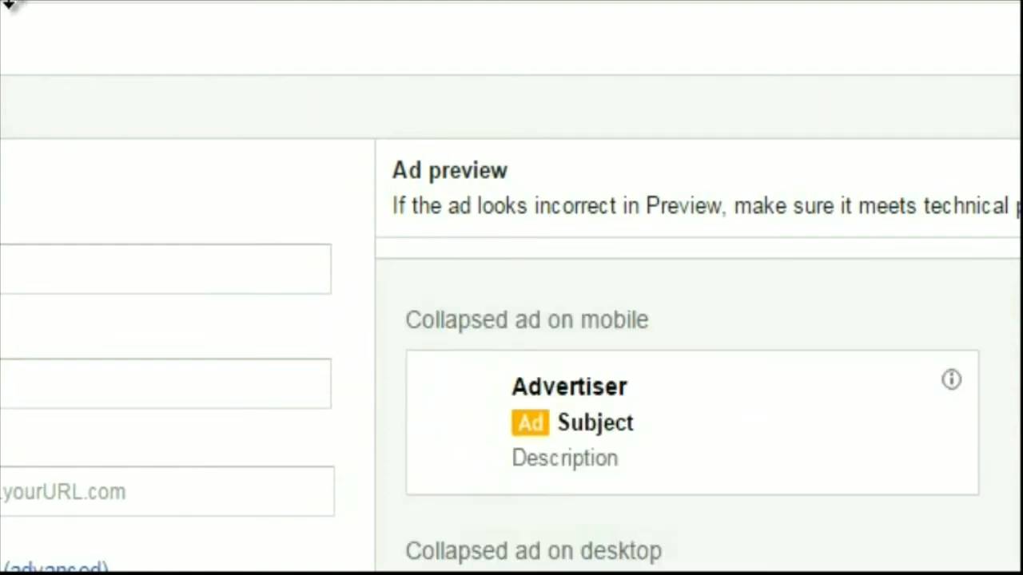
Replace the default ad name with "Dui - gmail - san diegeo"
left_click(272, 168)
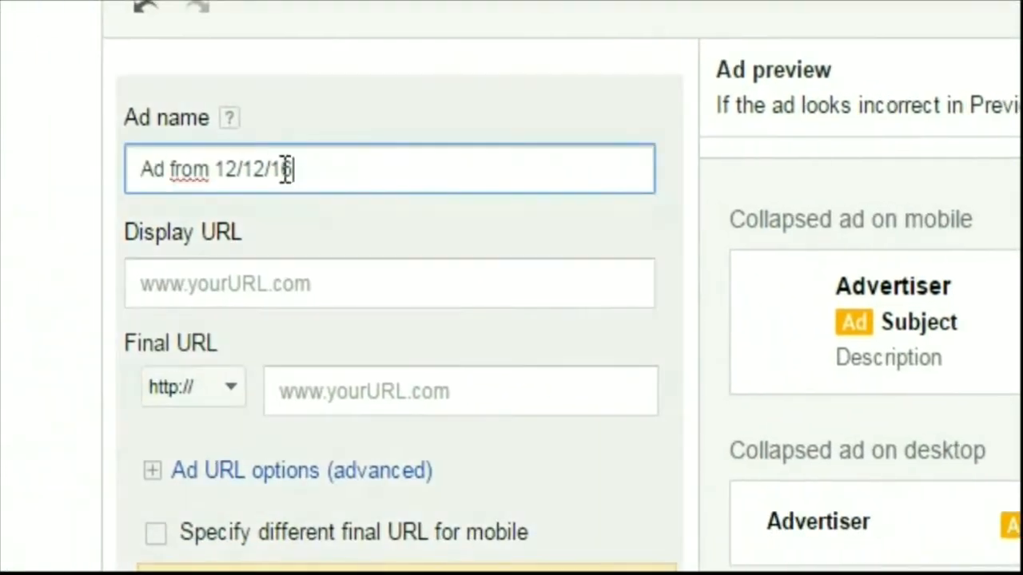
left_click_drag(286, 169, 4, 186)
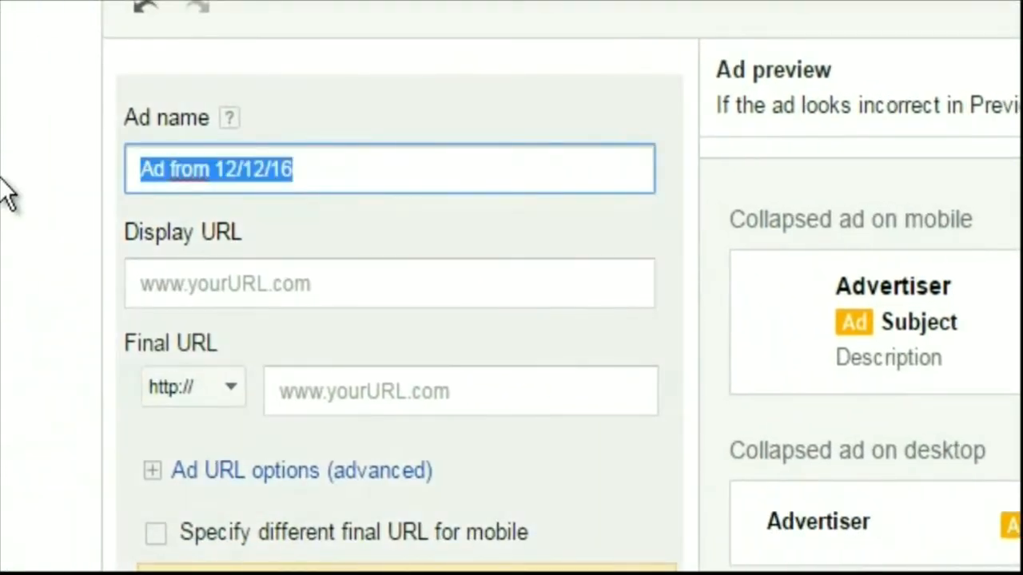
type("Dui ")
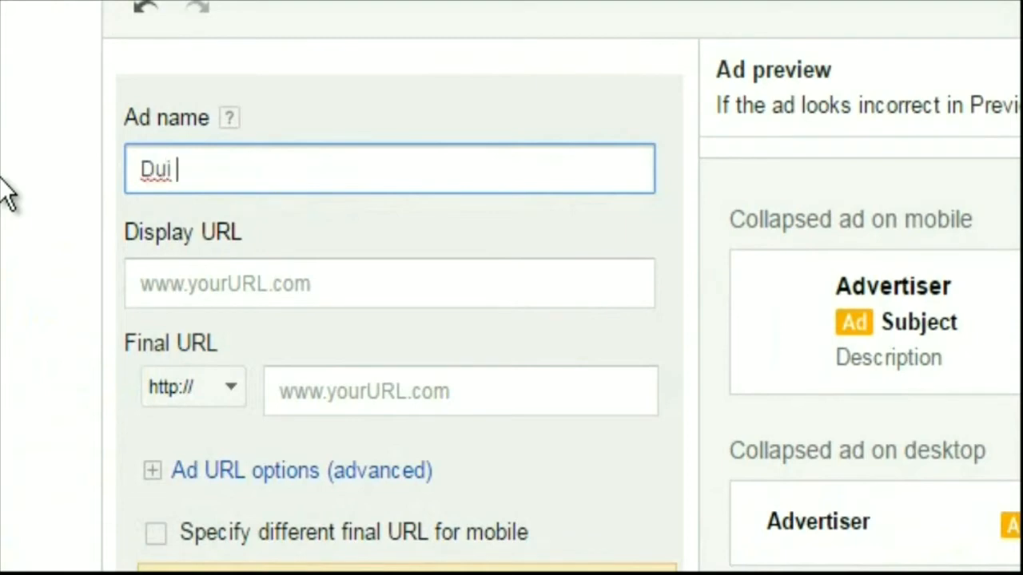
type("- gmail")
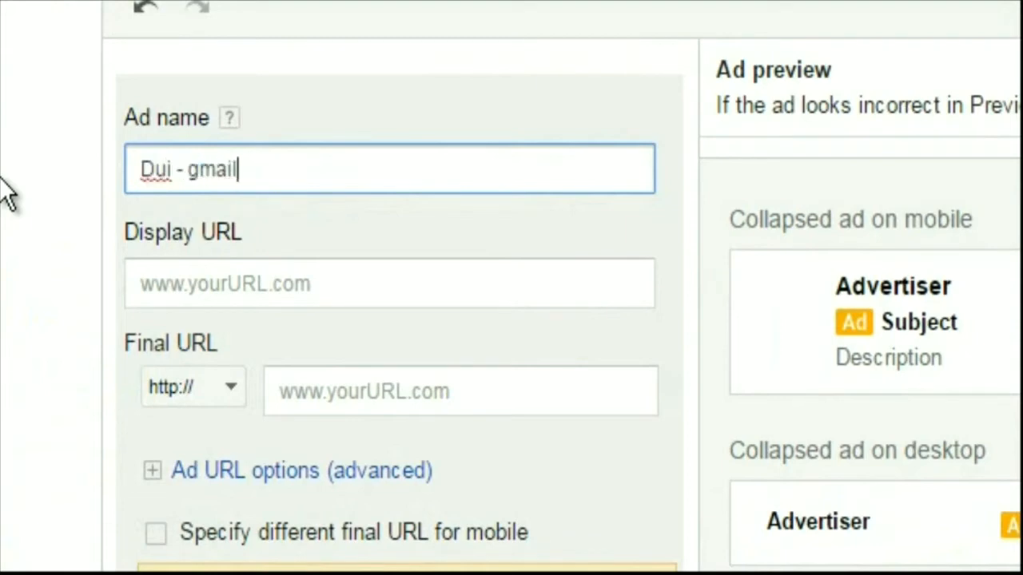
type(" - san d")
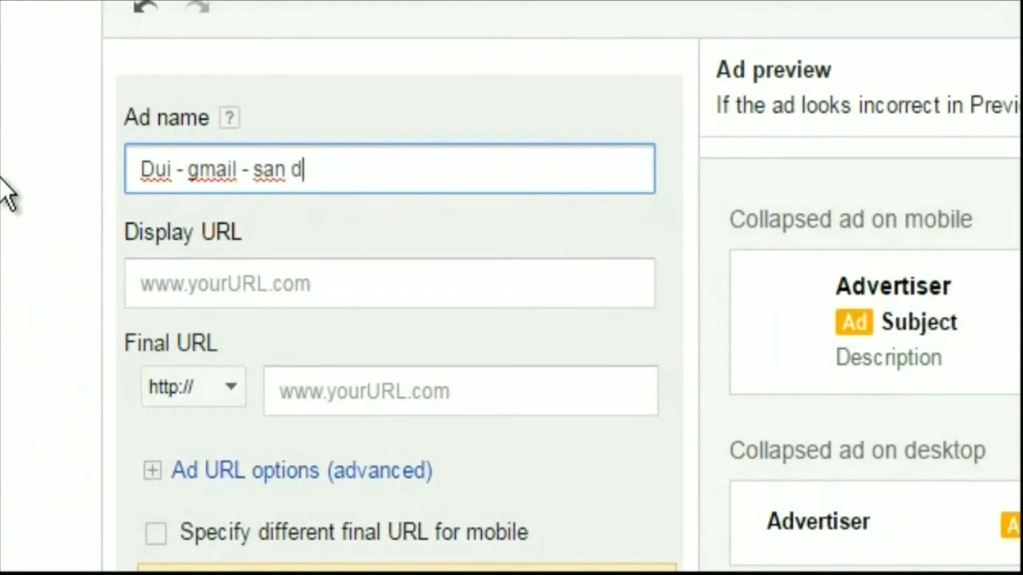
type("iegeo")
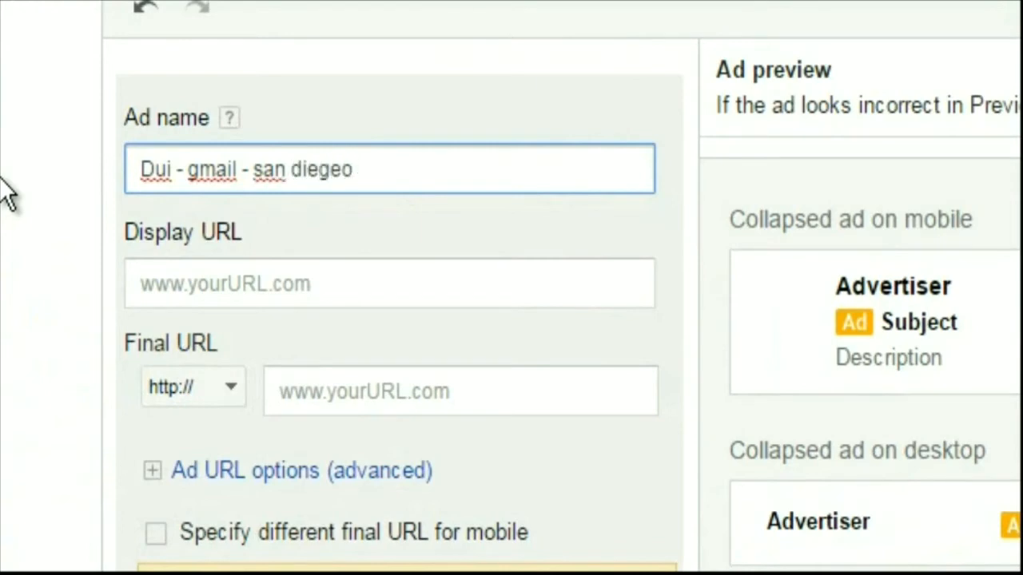
left_click(327, 283)
type("htt0")
scroll(386, 231, "down", 3)
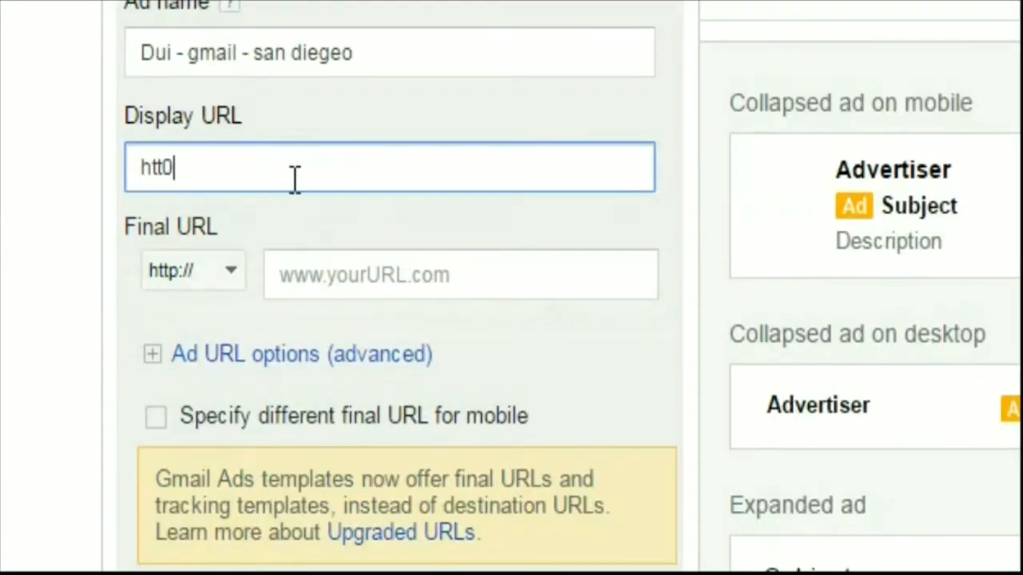
left_click_drag(179, 167, 120, 171)
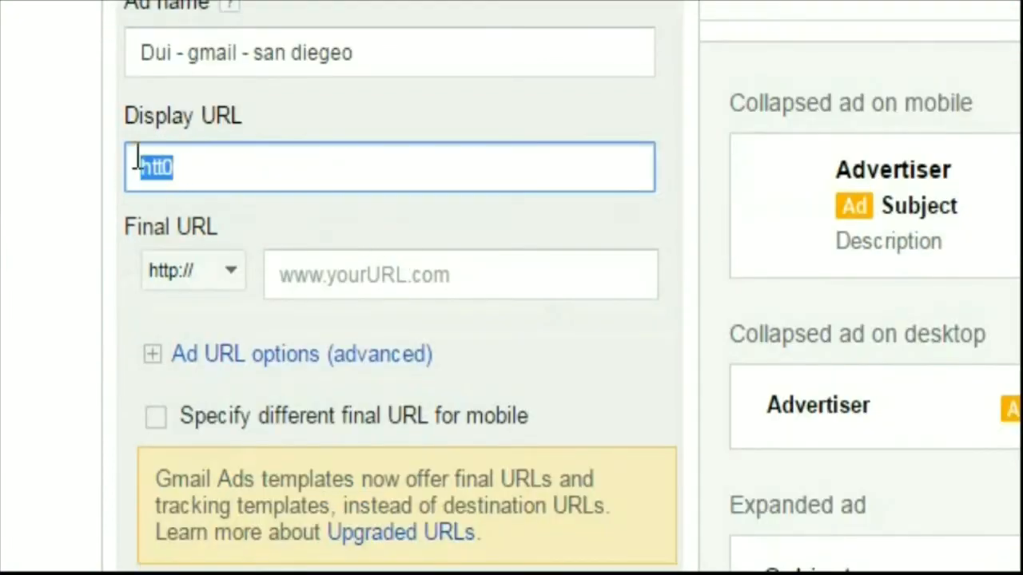
type("http")
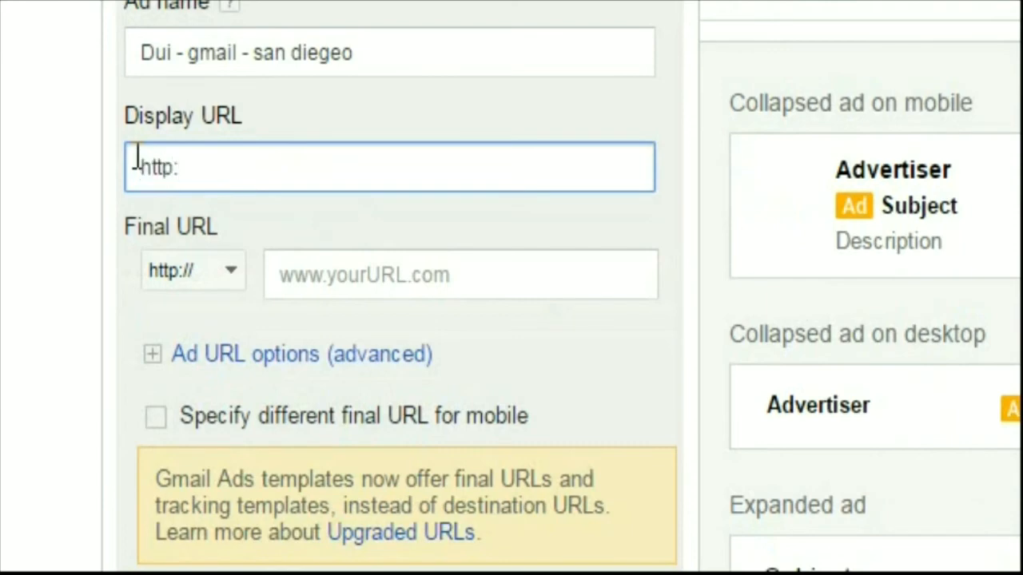
type("://www.pest")
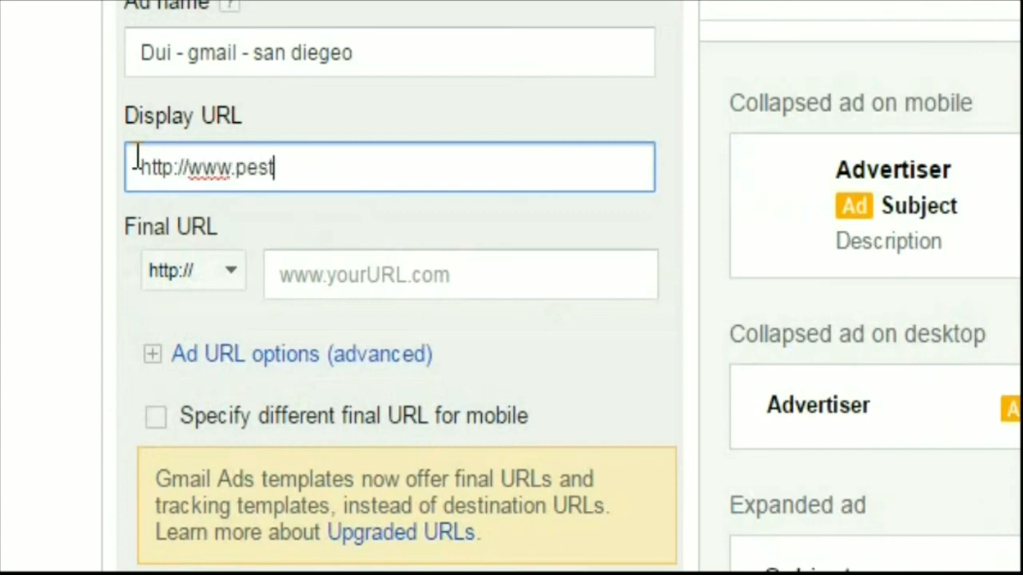
type("animation")
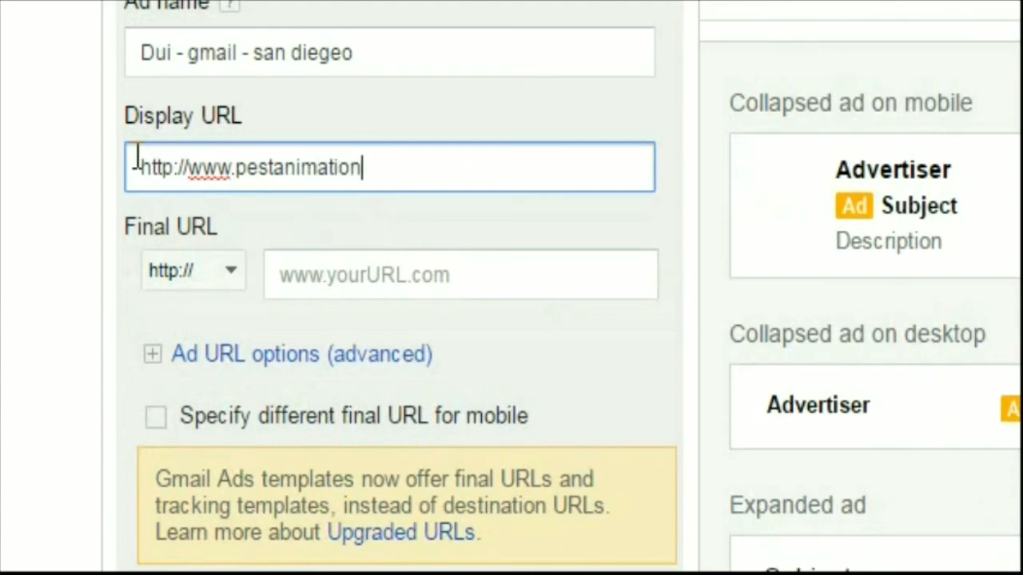
type(".com")
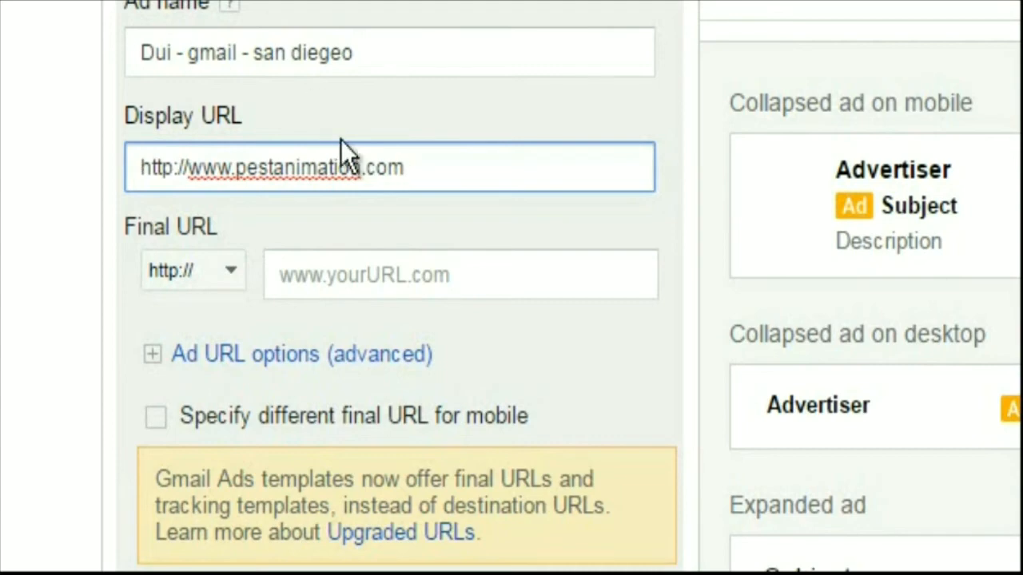
left_click_drag(438, 187, 137, 165)
key("ctrl+c")
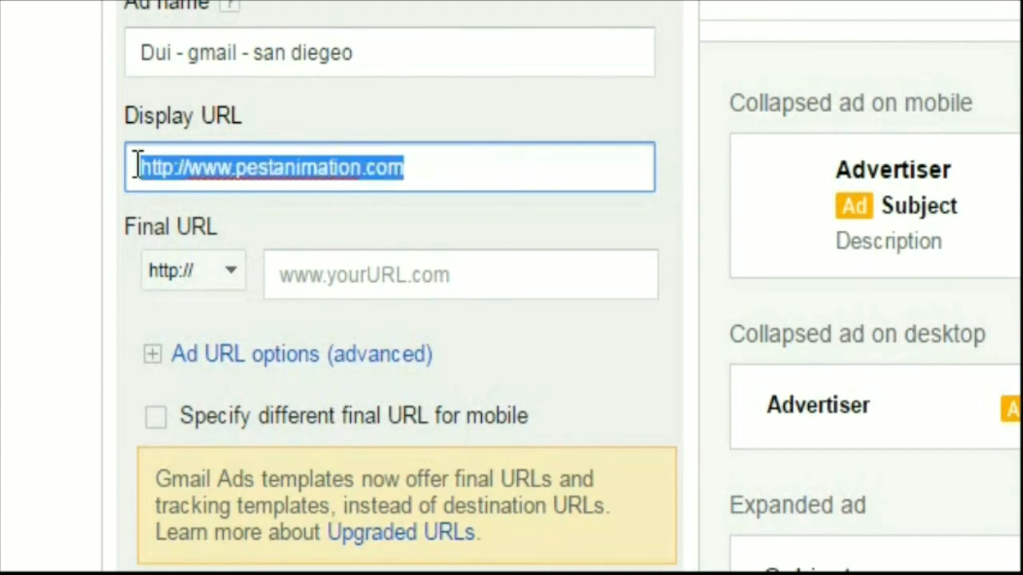
right_click(186, 182)
left_click(254, 235)
left_click(376, 286)
key("ctrl+v")
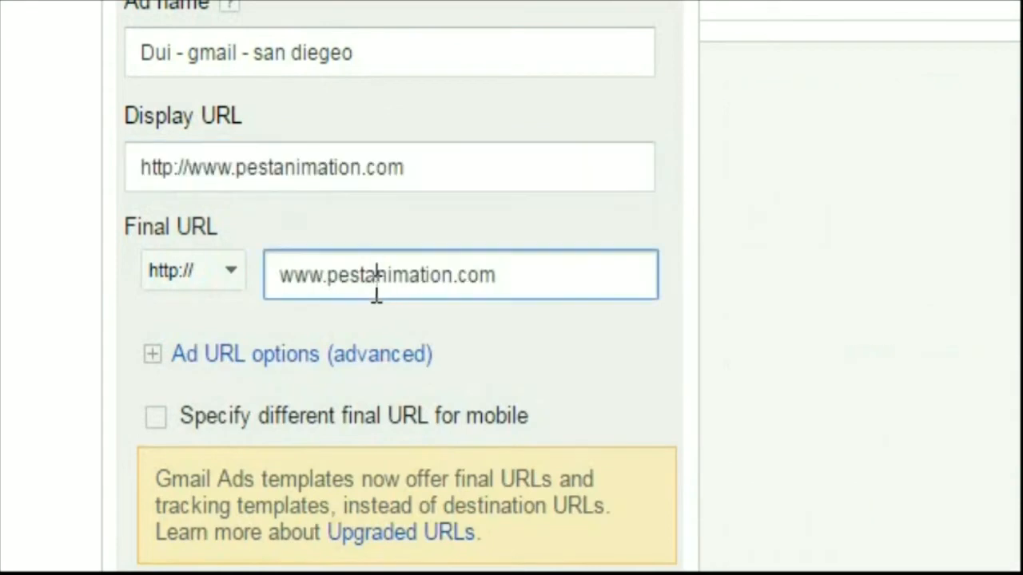
right_click(376, 286)
left_click(529, 211)
left_click(537, 207)
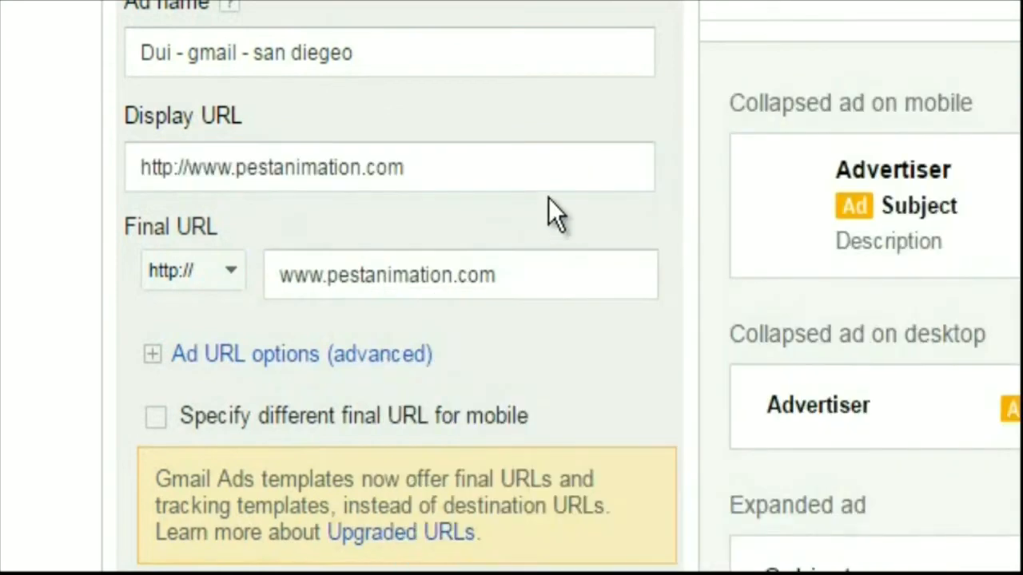
Upload mark-01 (1).png from the aaa-tn folder inside 2012-06-22 as the ad's logo and position its crop area over the character
scroll(583, 153, "down", 3)
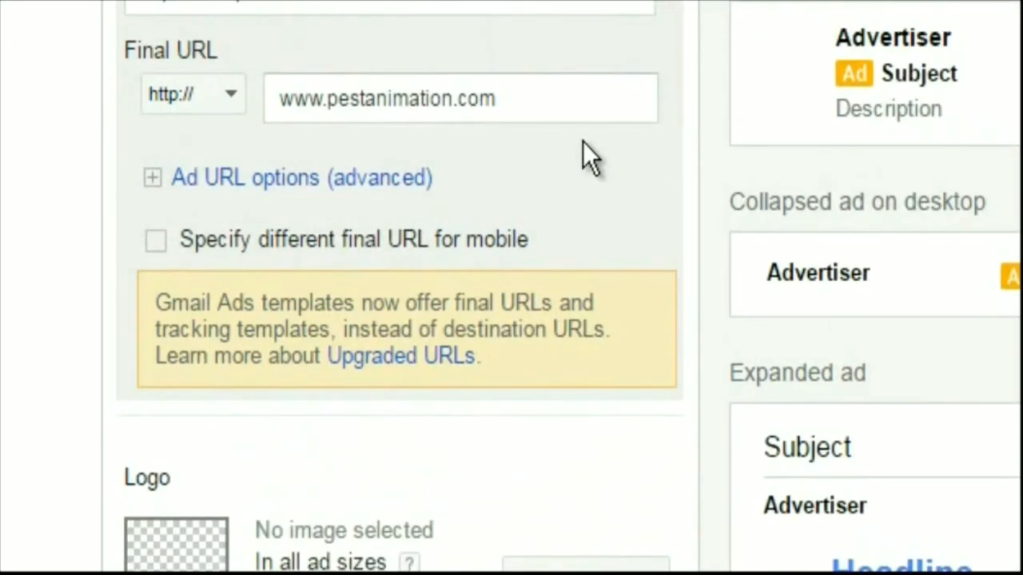
scroll(609, 98, "down", 3)
scroll(616, 97, "down", 3)
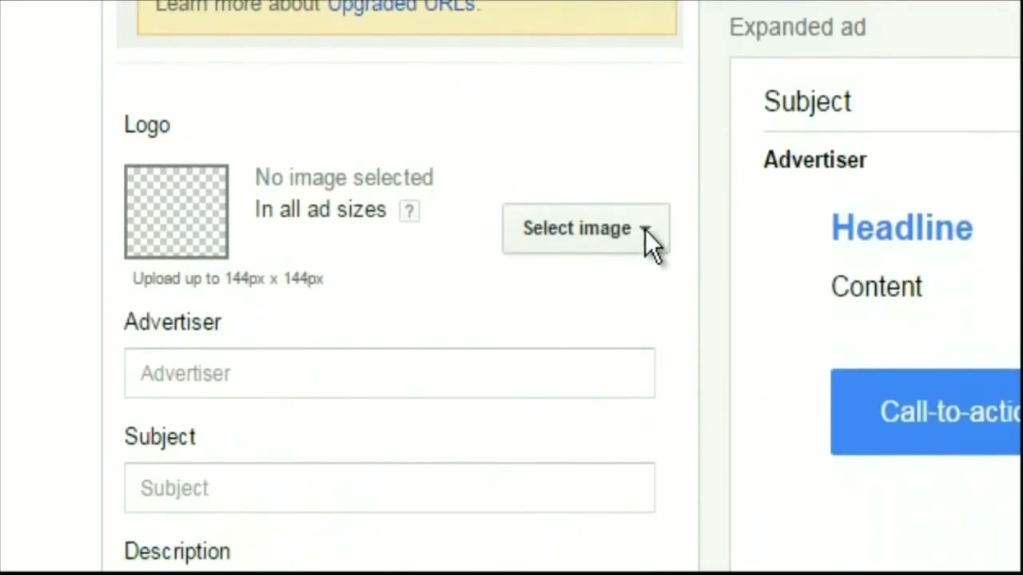
left_click(645, 230)
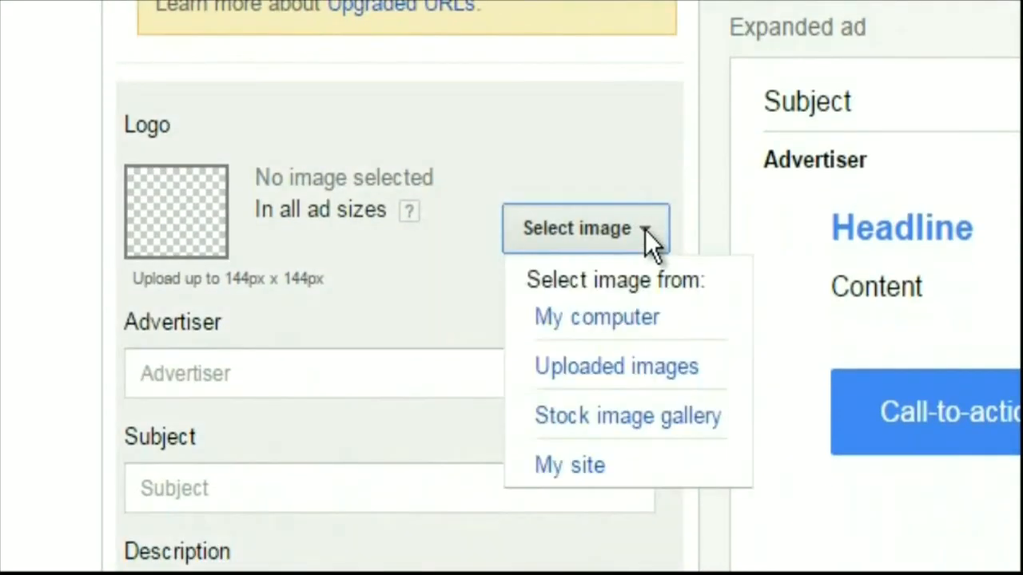
left_click(614, 321)
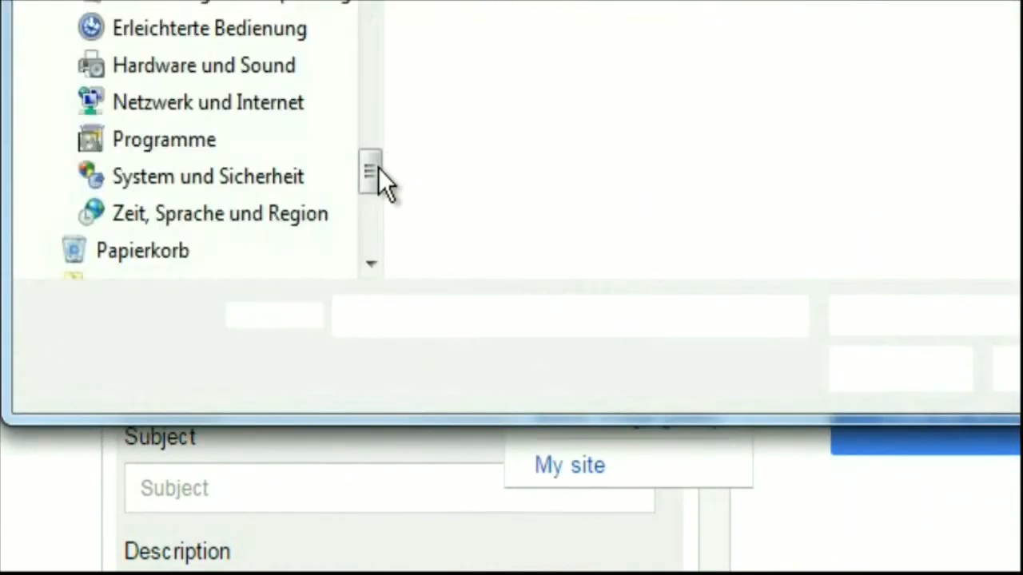
left_click_drag(375, 110, 369, 148)
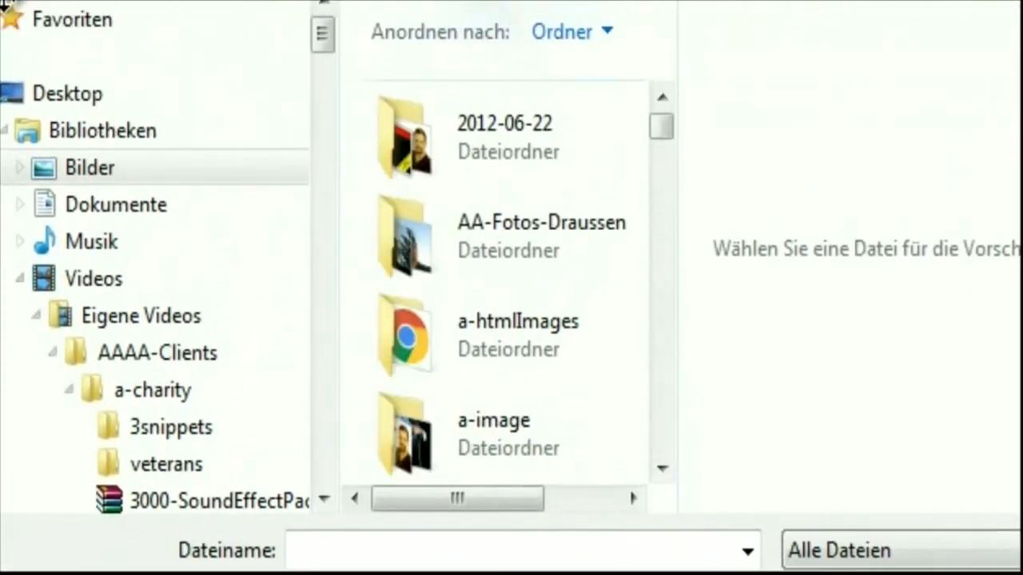
double_click(461, 60)
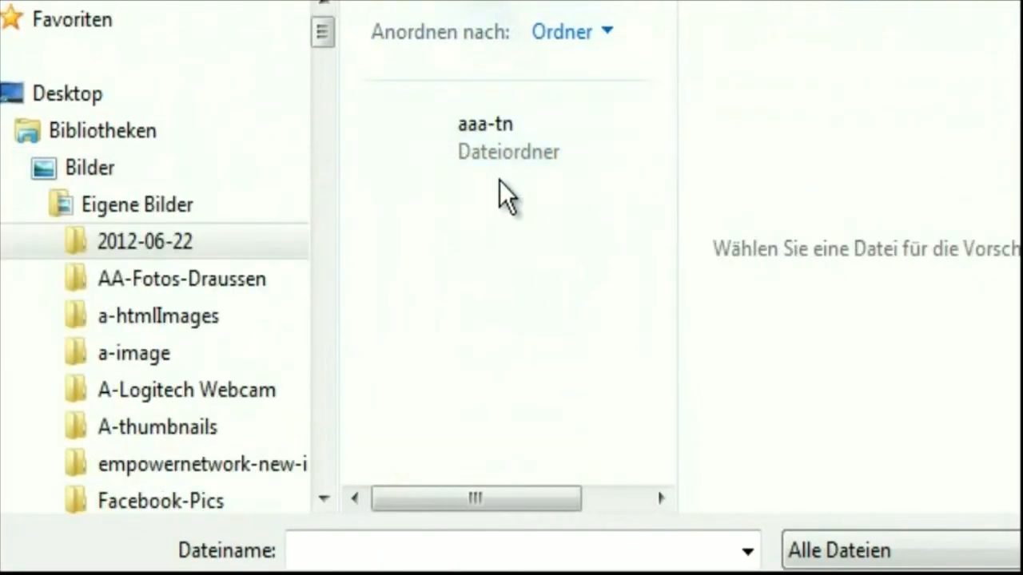
double_click(544, 151)
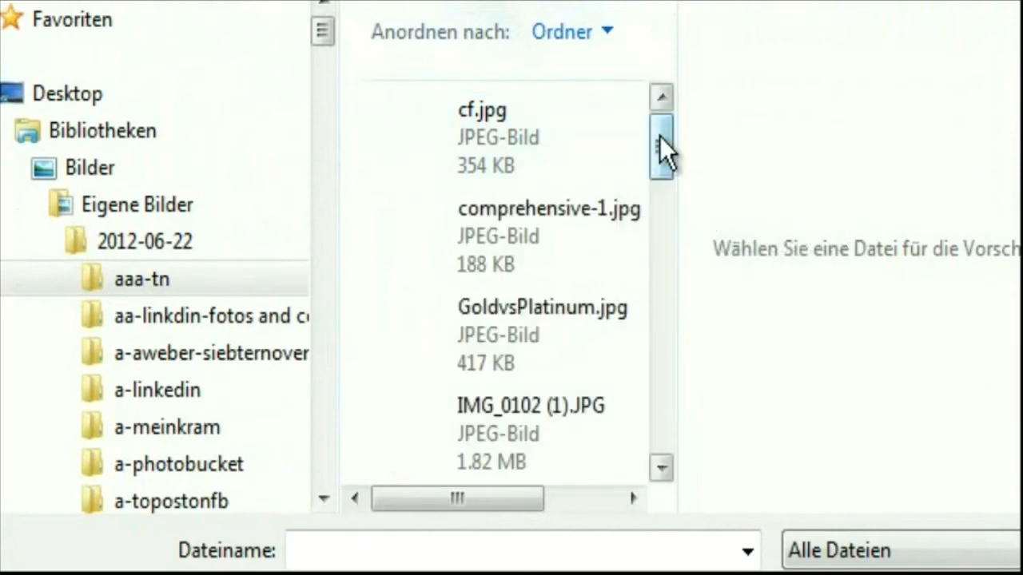
left_click_drag(660, 147, 658, 187)
left_click(427, 411)
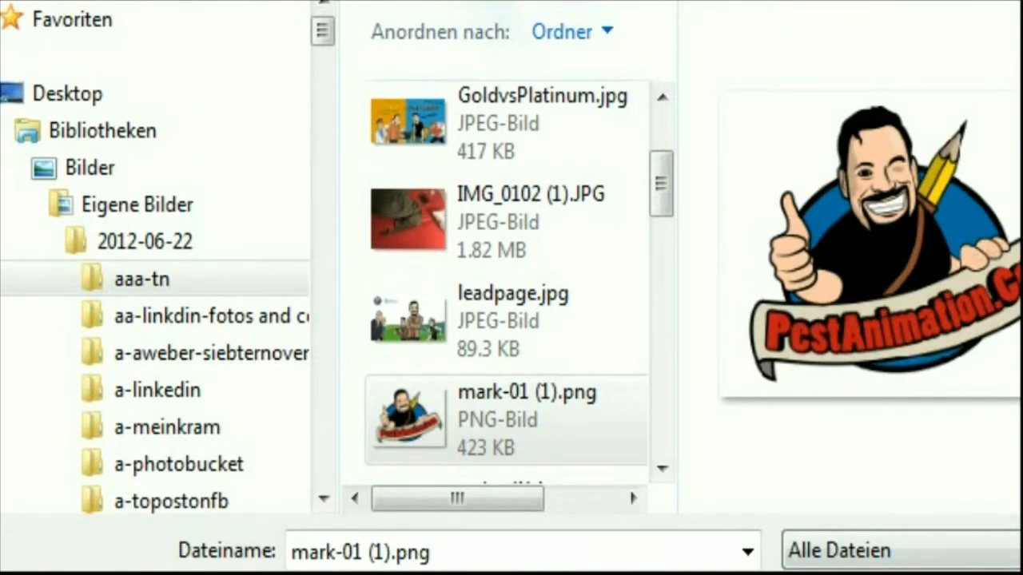
left_click(863, 574)
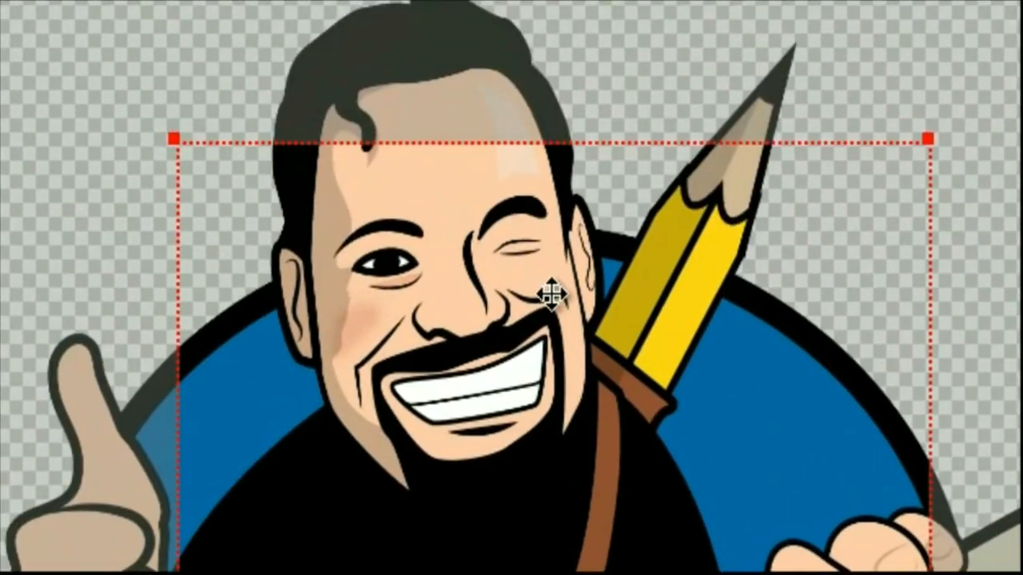
left_click_drag(552, 295, 551, 133)
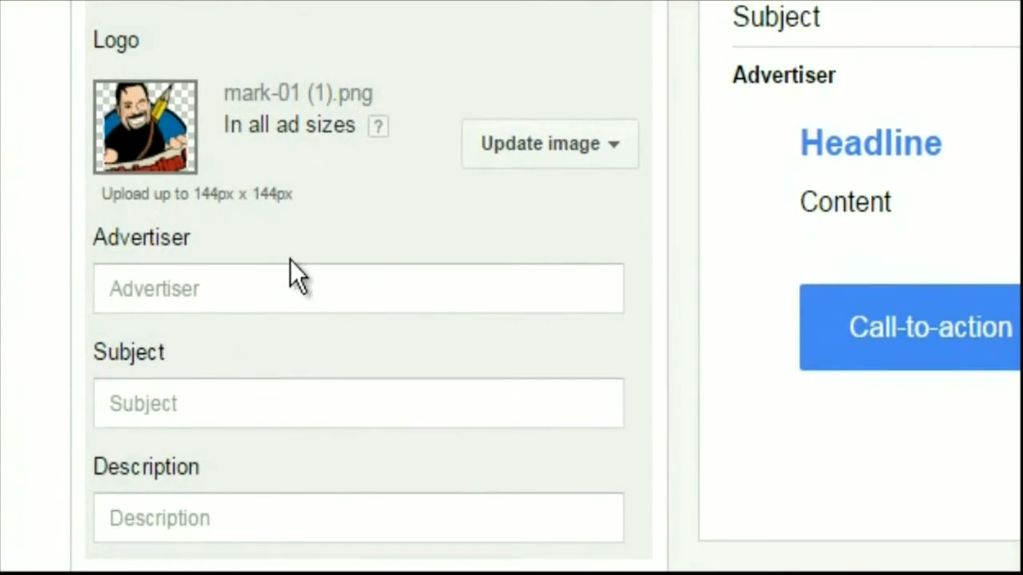
Set the ad's advertiser text to "Got busted drinkin?"
left_click(292, 280)
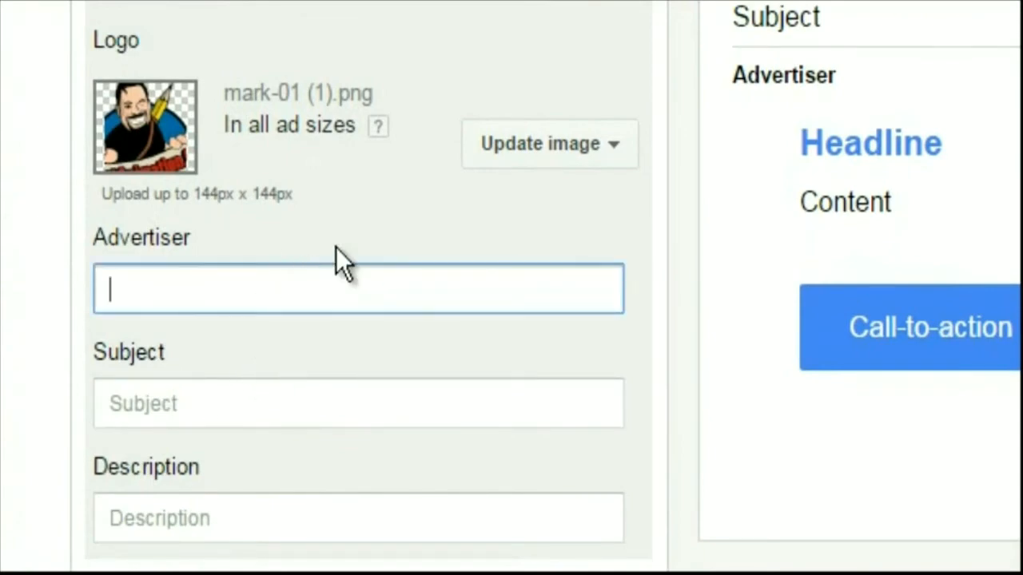
type("V")
key("BackSpace")
type("G")
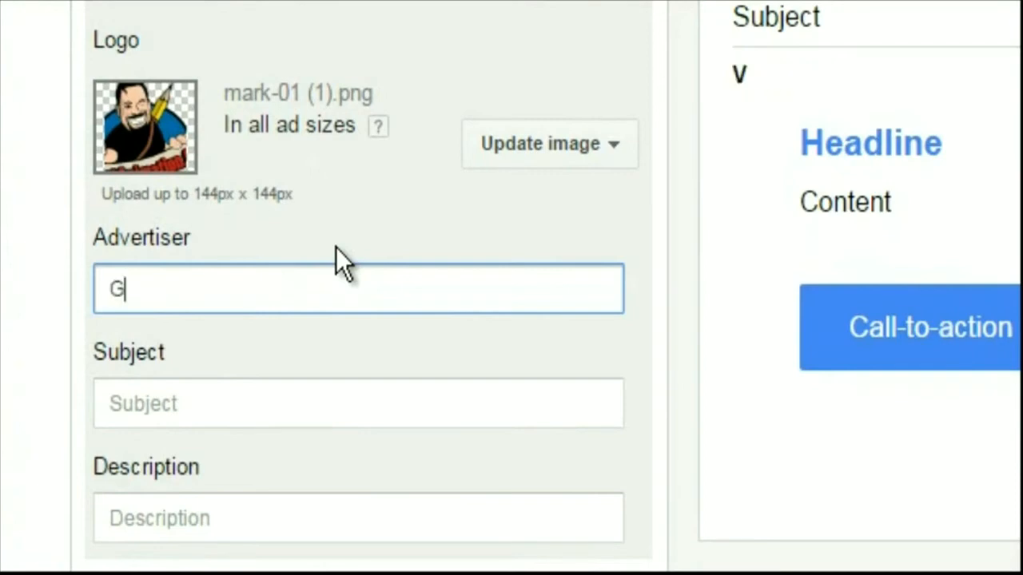
type("ot busted dri")
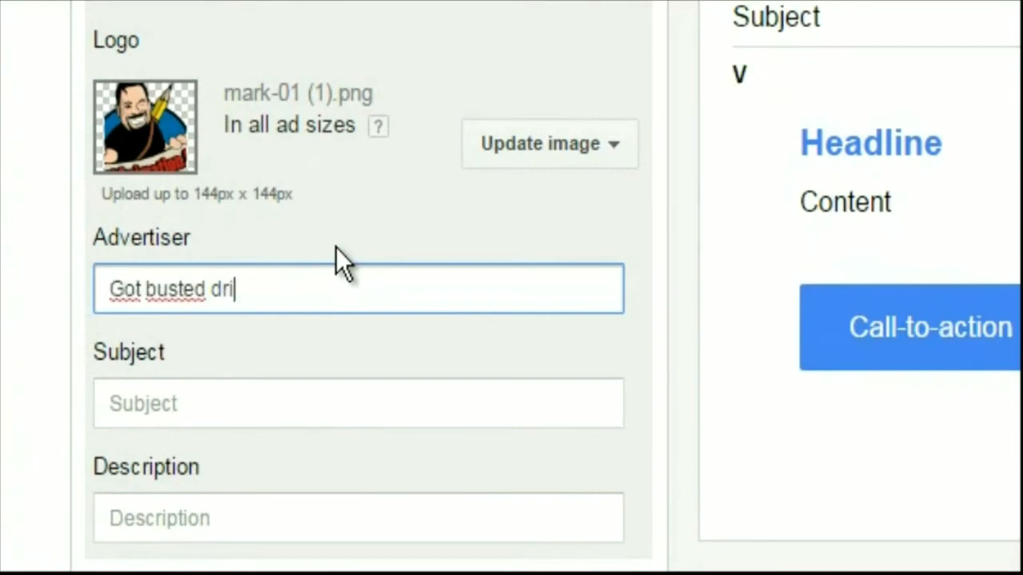
type("nkin?")
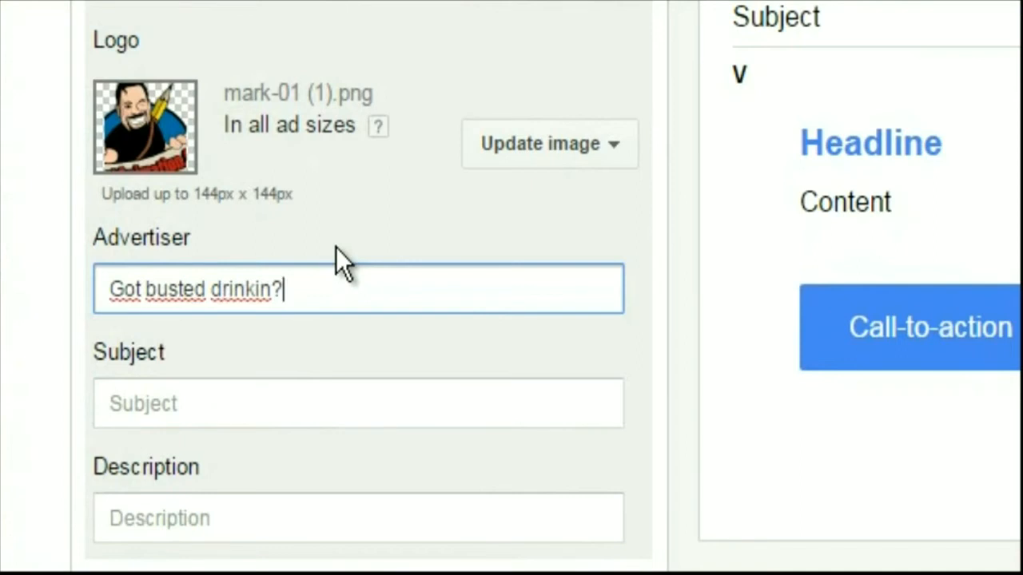
left_click(300, 381)
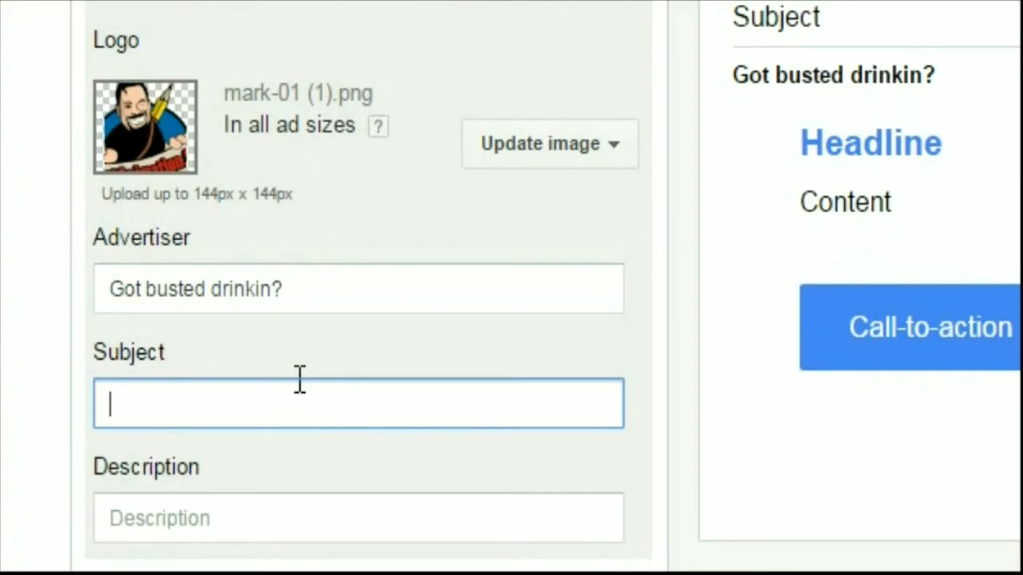
type("San Diego ")
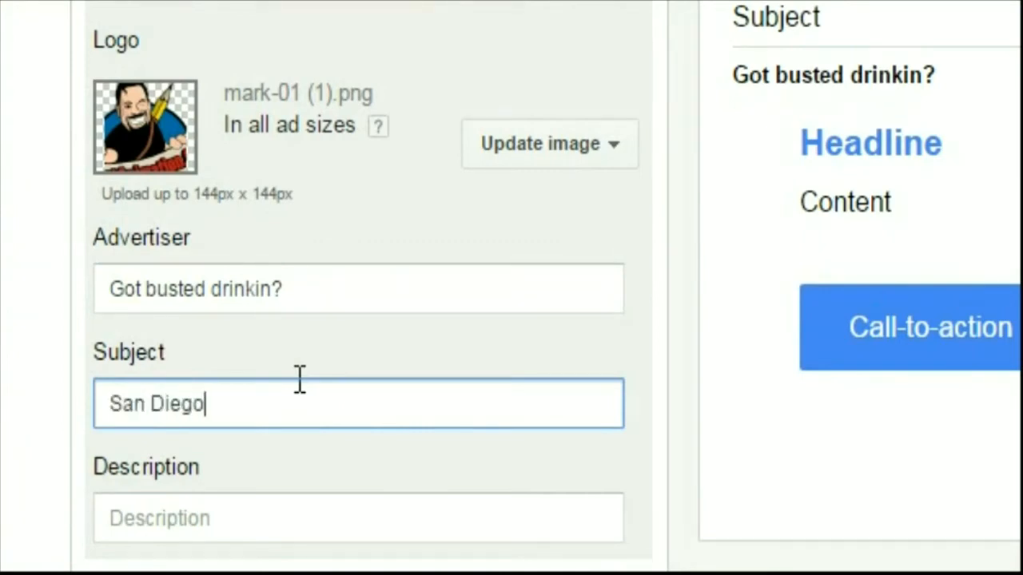
type("Lawyer ")
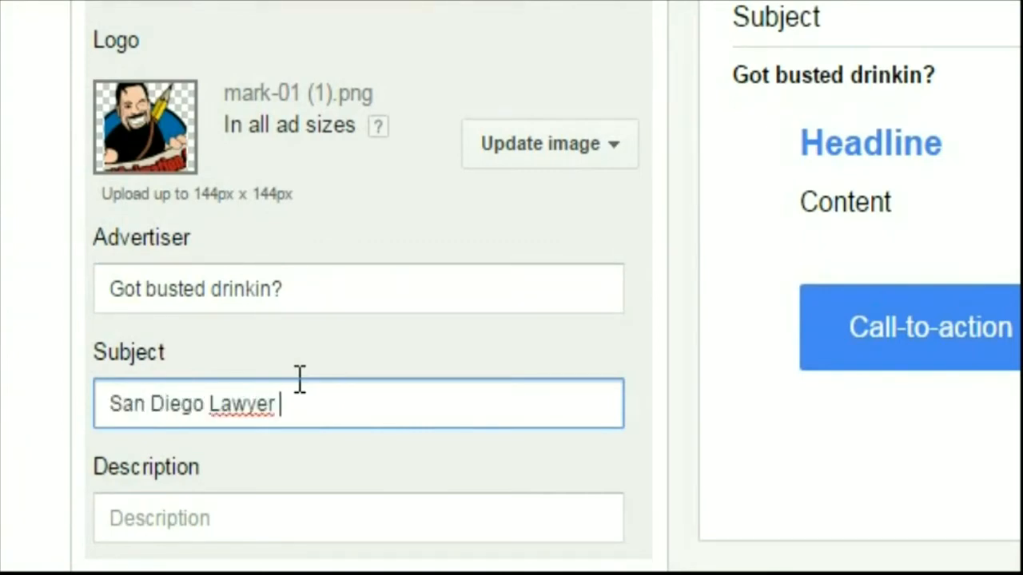
type("To Your s")
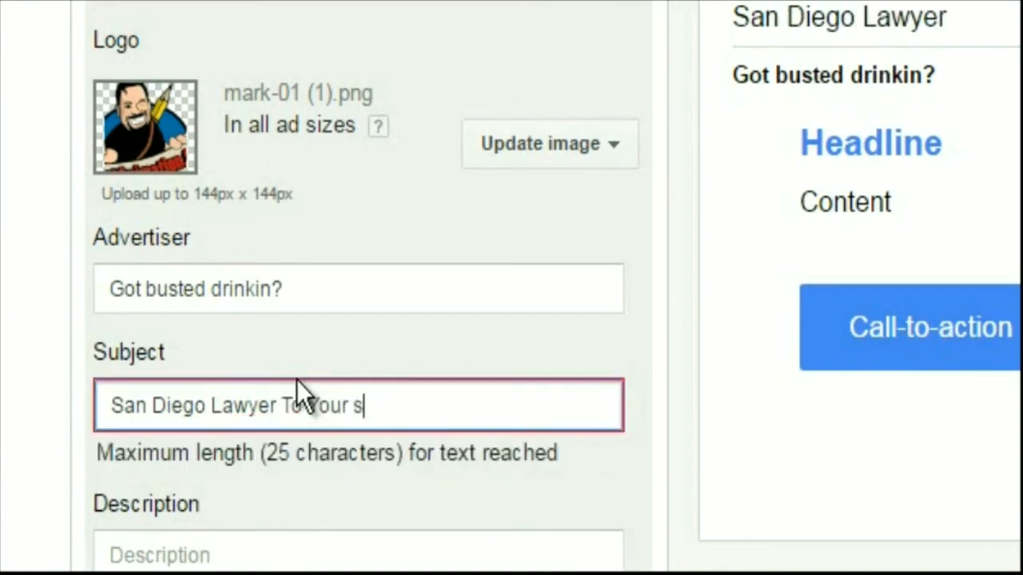
key("BackSpace")
key("BackSpace")
key("BackSpace")
key("BackSpace")
key("BackSpace")
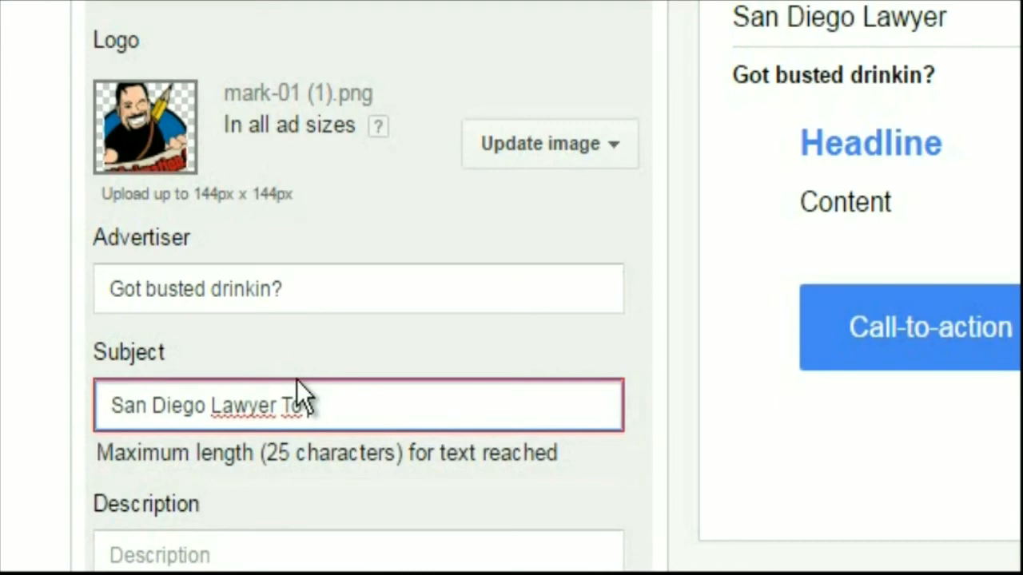
key("BackSpace")
key("BackSpace")
key("BackSpace")
key("BackSpace")
key("BackSpace")
key("BackSpace")
key("BackSpace")
key("BackSpace")
key("BackSpace")
key("BackSpace")
key("BackSpace")
key("BackSpace")
key("BackSpace")
key("BackSpace")
key("BackSpace")
key("BackSpace")
key("BackSpace")
key("BackSpace")
key("BackSpace")
type("San")
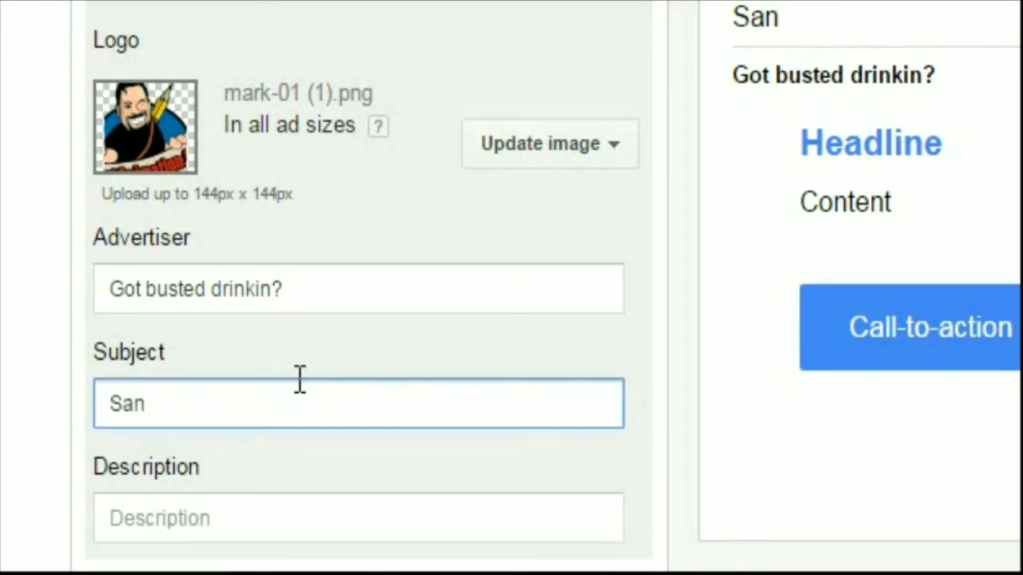
key("BackSpace")
key("BackSpace")
key("BackSpace")
Set the ad's subject to "Are you in San Diego?"
type("a")
key("BackSpace")
type("Are you in San Diego?")
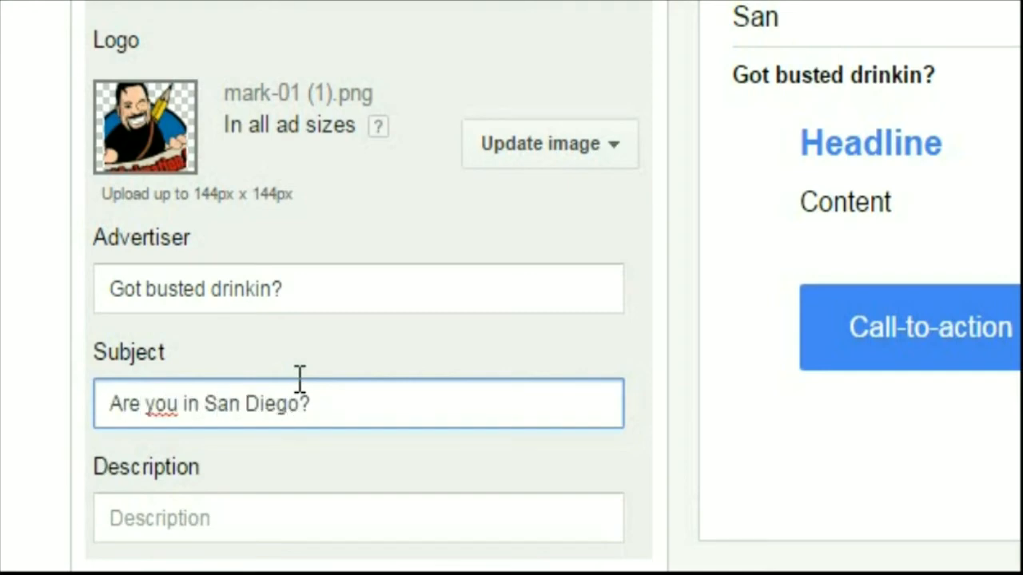
Enter "At your sevice" as the ad's description
left_click(301, 516)
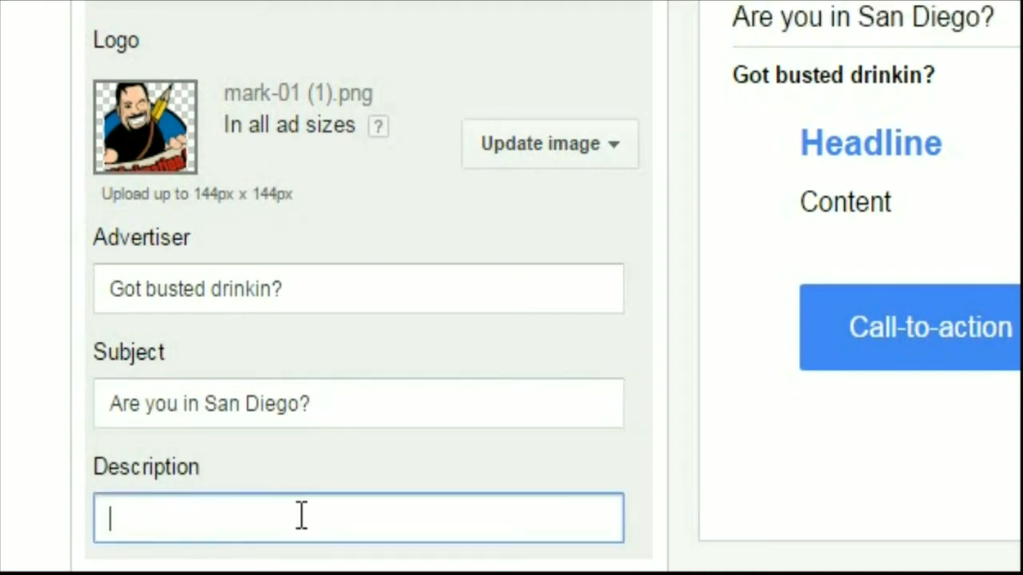
type("At a")
key("BackSpace")
type("your sevice")
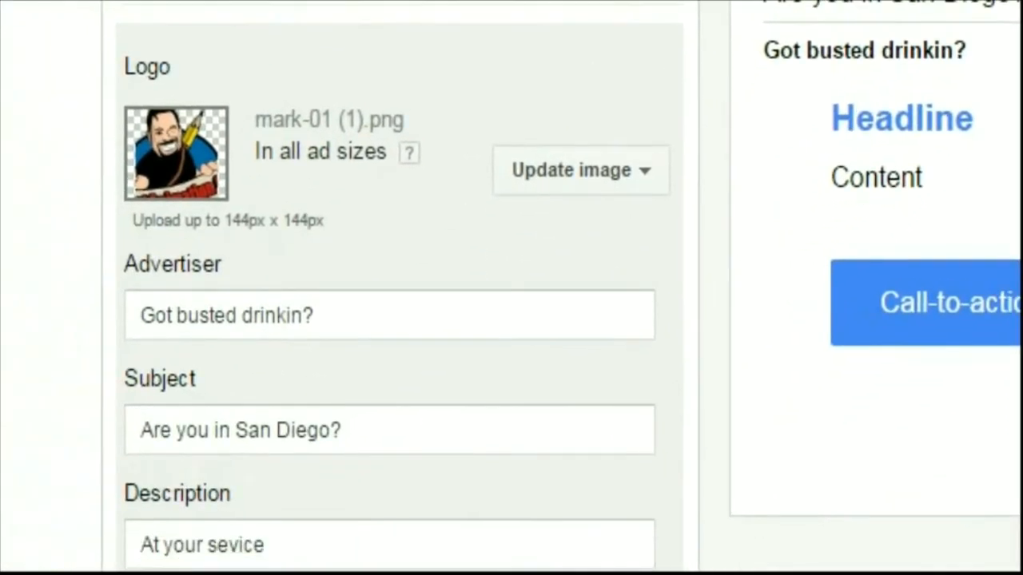
Set the ad's image or video section to use a video instead of an image
left_click(267, 545)
scroll(391, 320, "down", 3)
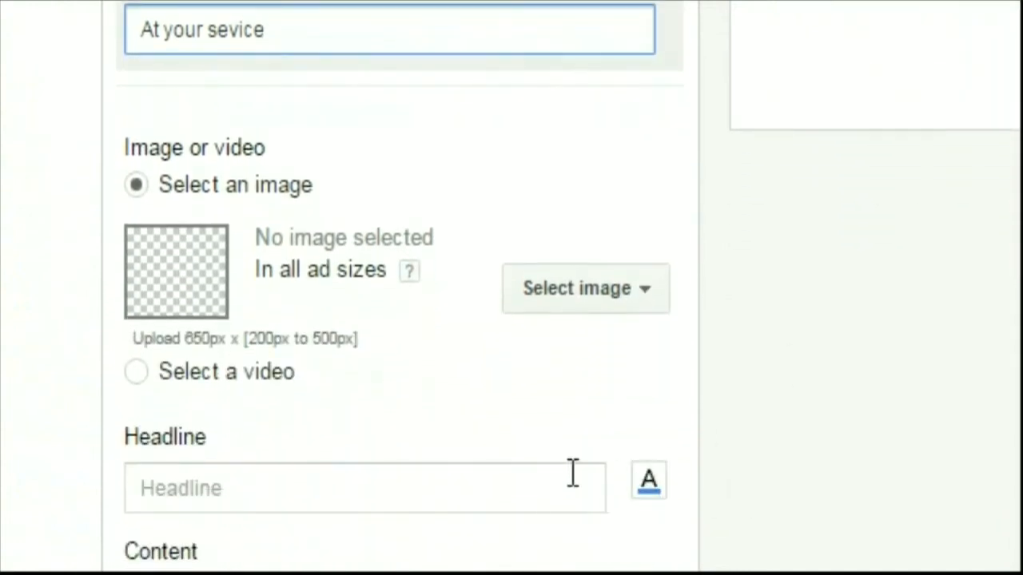
left_click(137, 372)
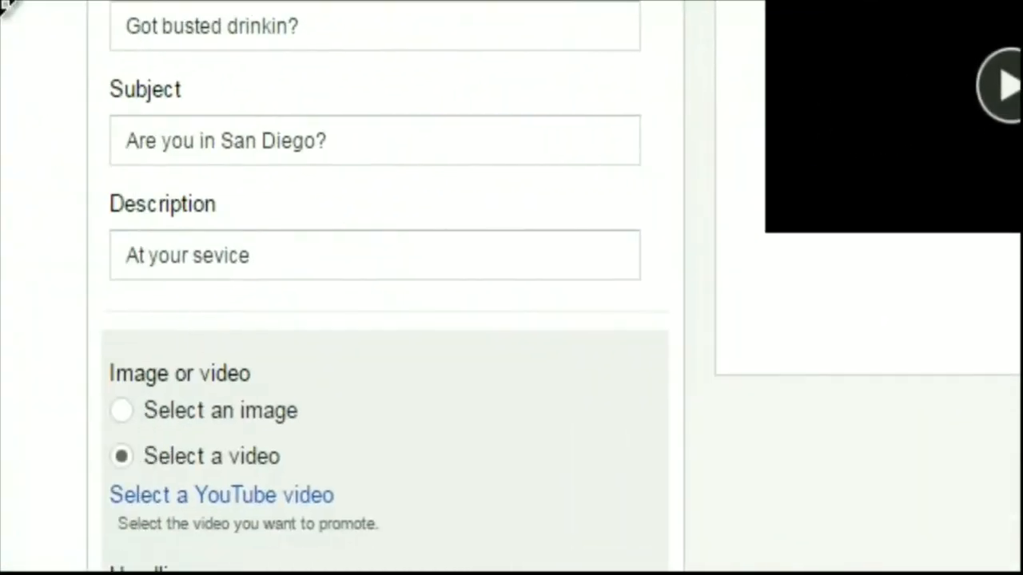
Copy the advertiser text "Got busted drinkin?" into the ad's headline
triple_click(400, 32)
right_click(204, 31)
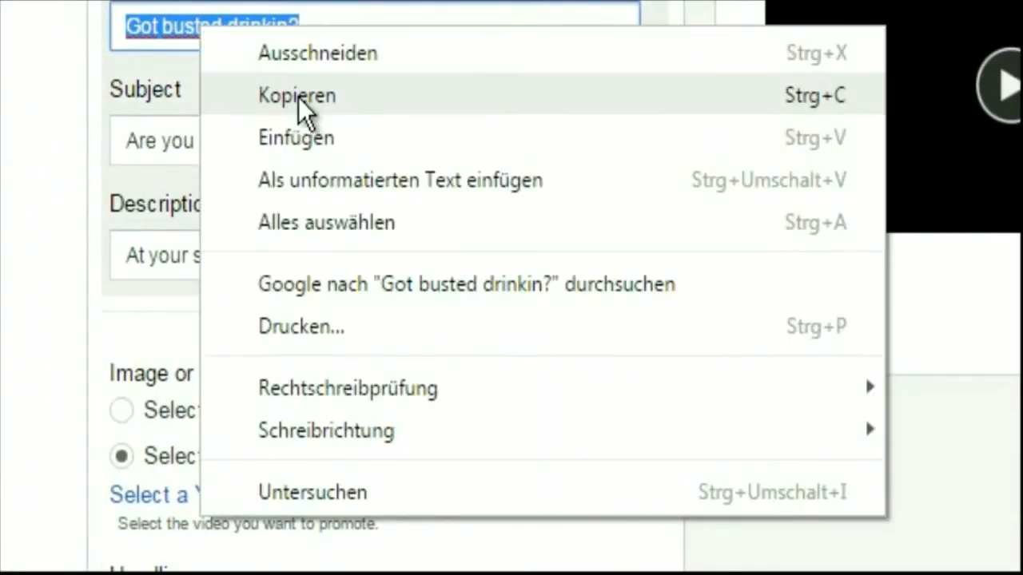
left_click(318, 96)
scroll(807, 219, "down", 3)
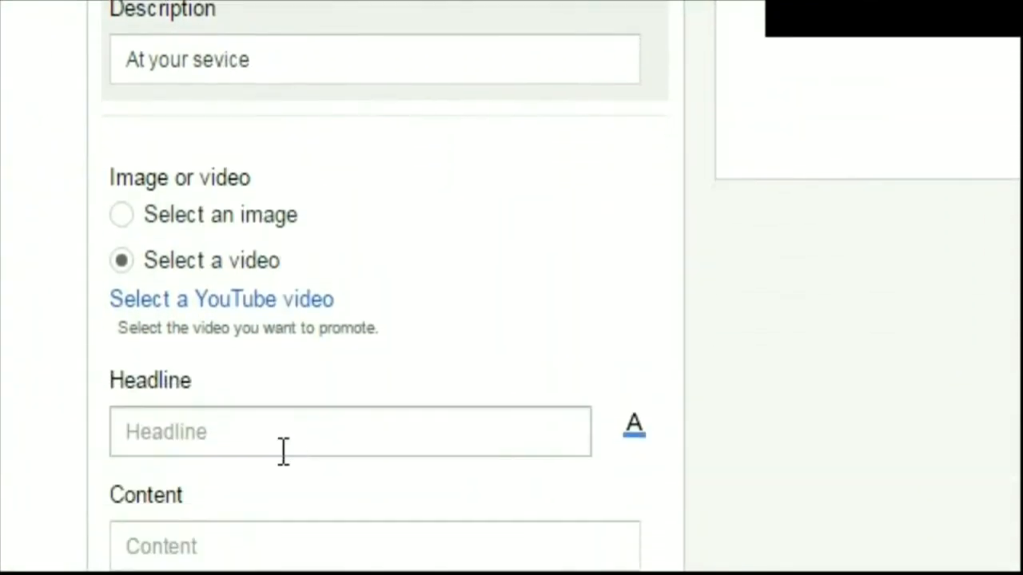
left_click(285, 441)
right_click(284, 441)
left_click(371, 574)
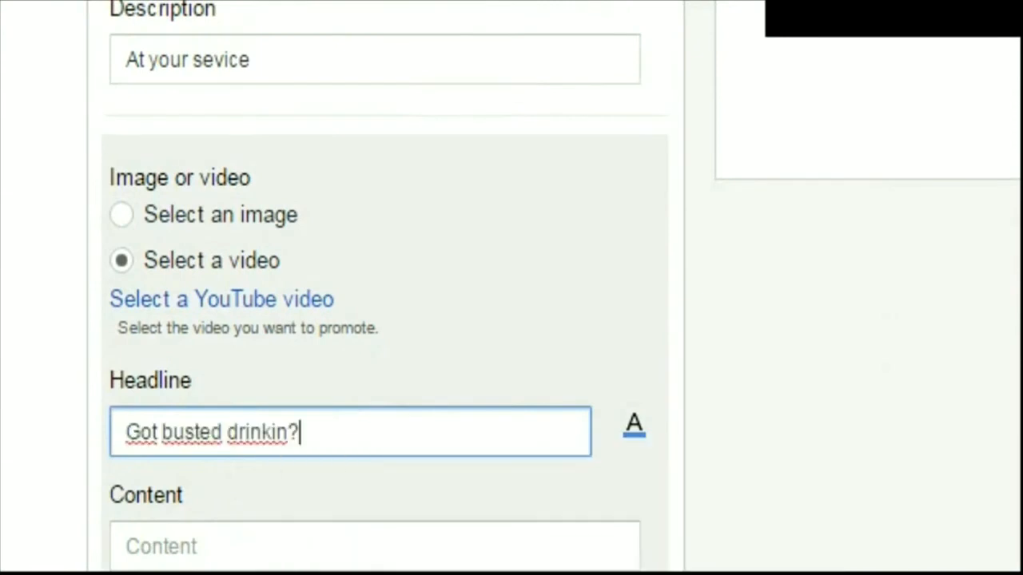
Copy the subject text "Are you in San Diego?" into the ad's content field
left_click(375, 4)
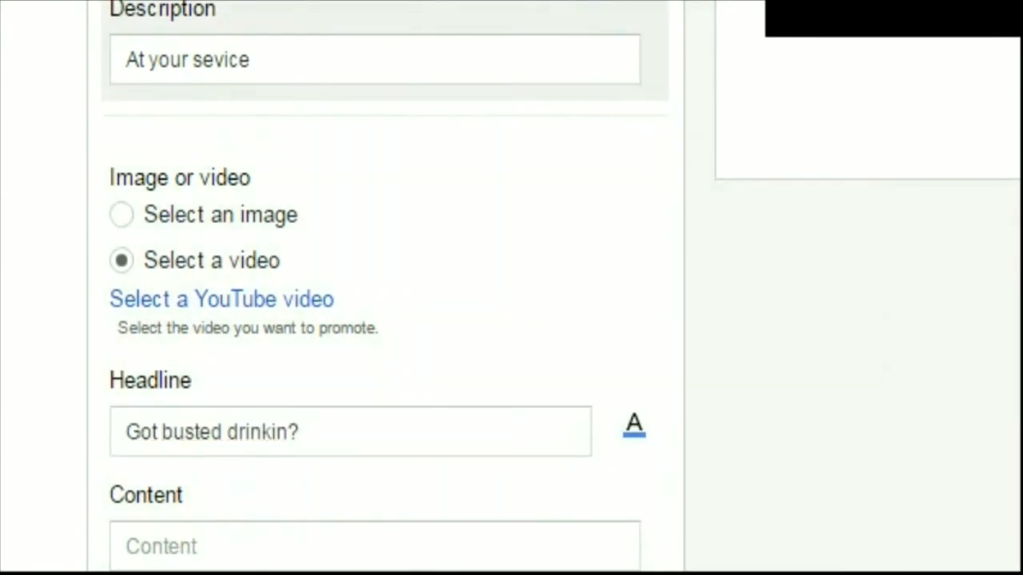
right_click(178, 0)
left_click(308, 23)
left_click(272, 539)
right_click(272, 547)
left_click(351, 573)
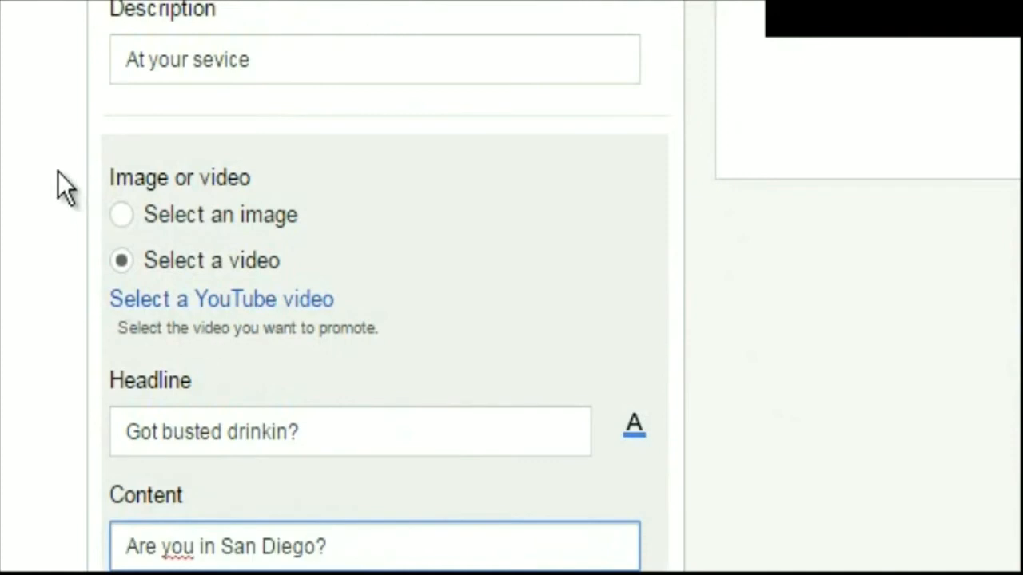
Enter "Video explains how" as the call-to-action button text and change the button colour from blue to light red
scroll(4, 3, "down", 3)
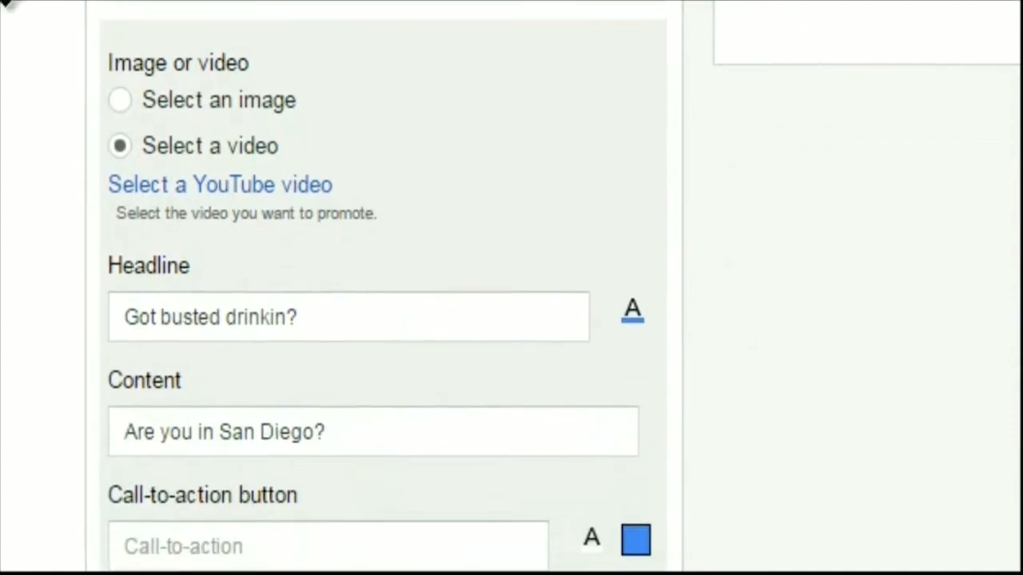
left_click(230, 403)
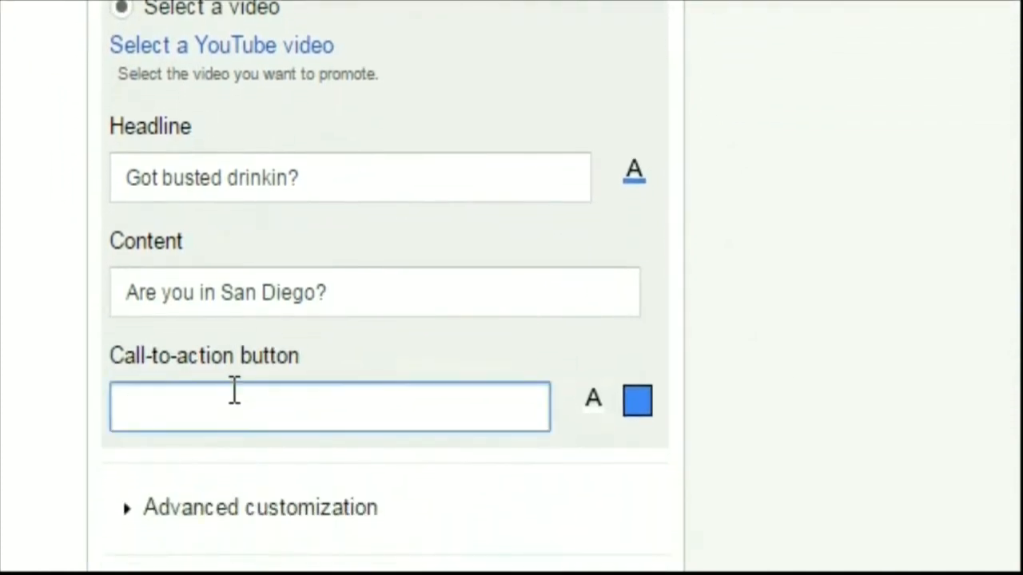
type("Video explain")
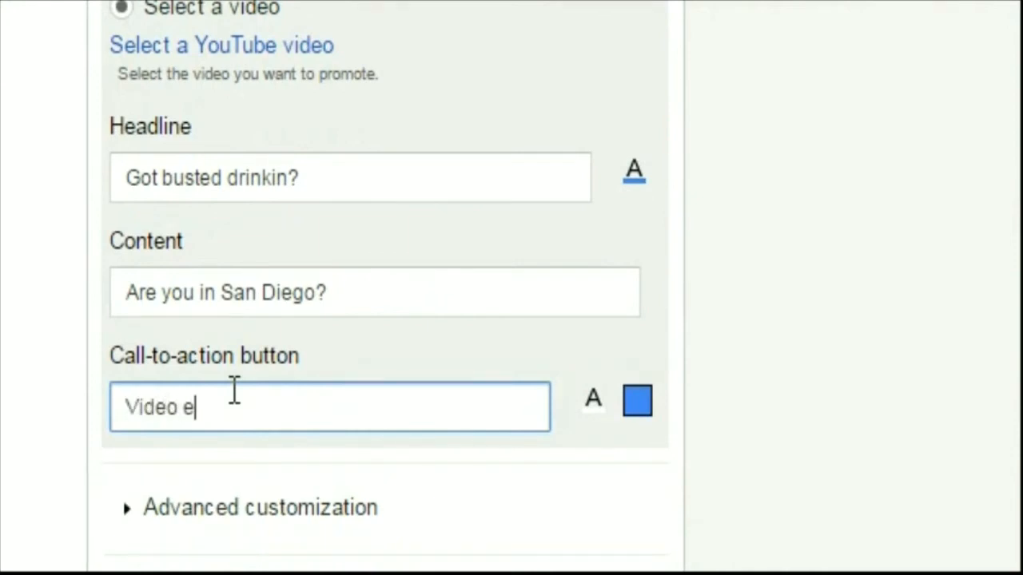
type("s how")
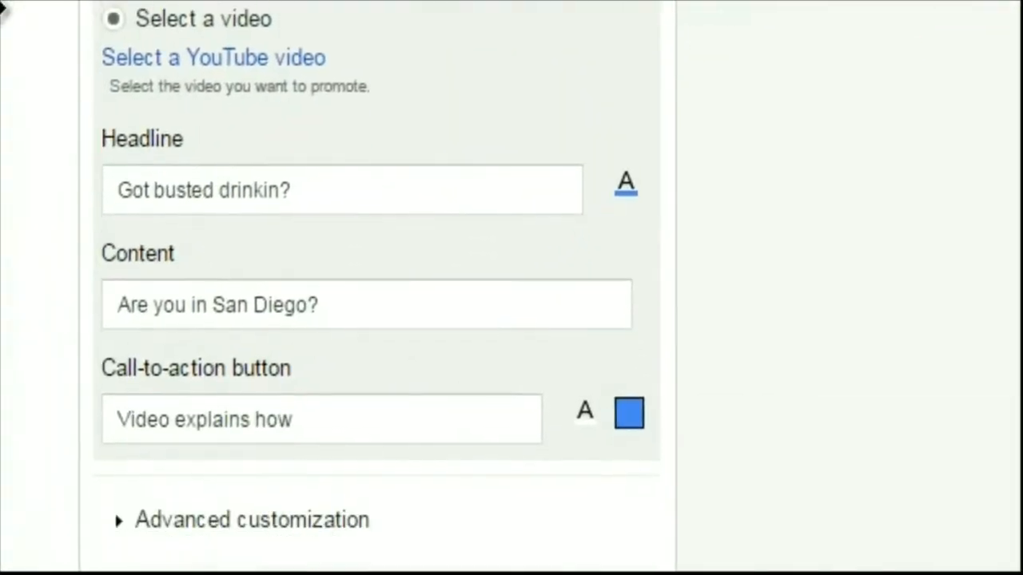
left_click(620, 418)
left_click(674, 567)
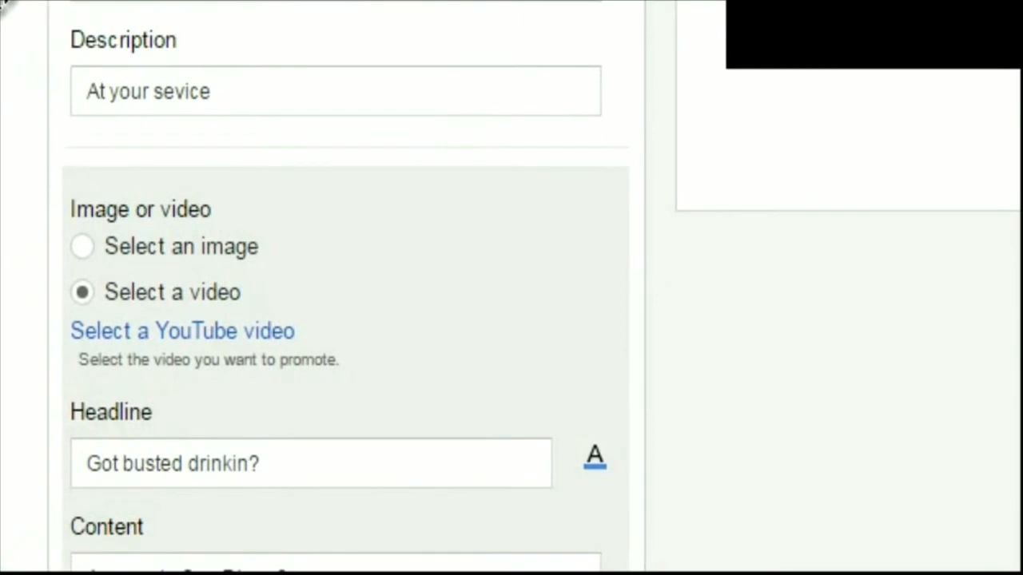
Search YouTube channels for "pestanimation" and select "Mission in Citrus Inc. (Platinum Plus Video)" as the ad's video
left_click(190, 336)
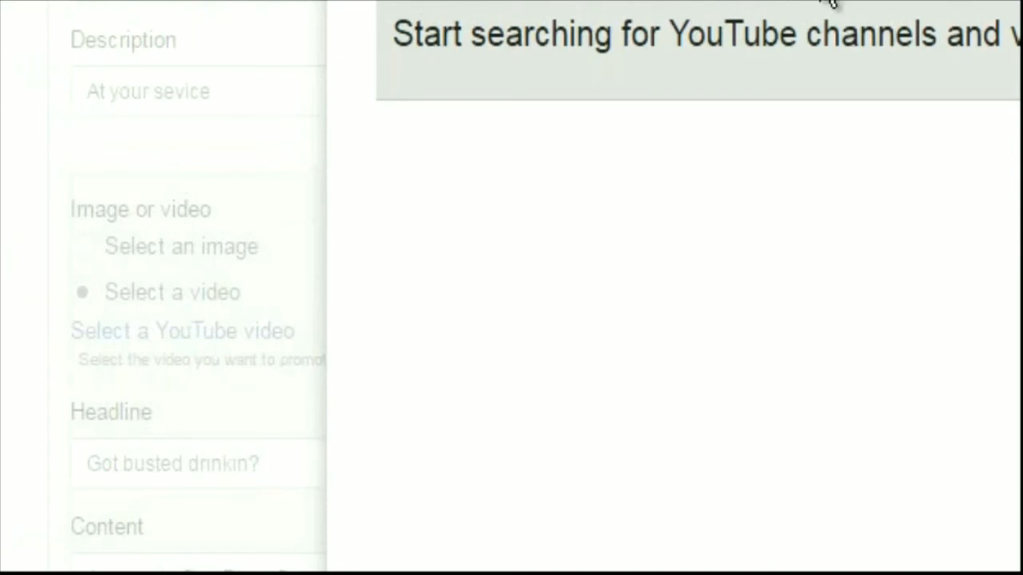
key("Return")
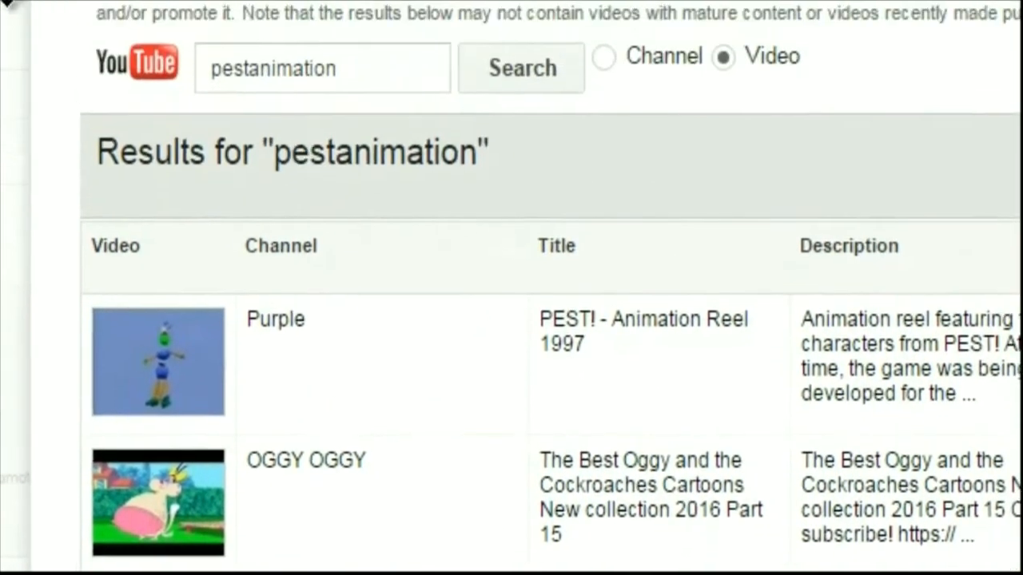
left_click(604, 57)
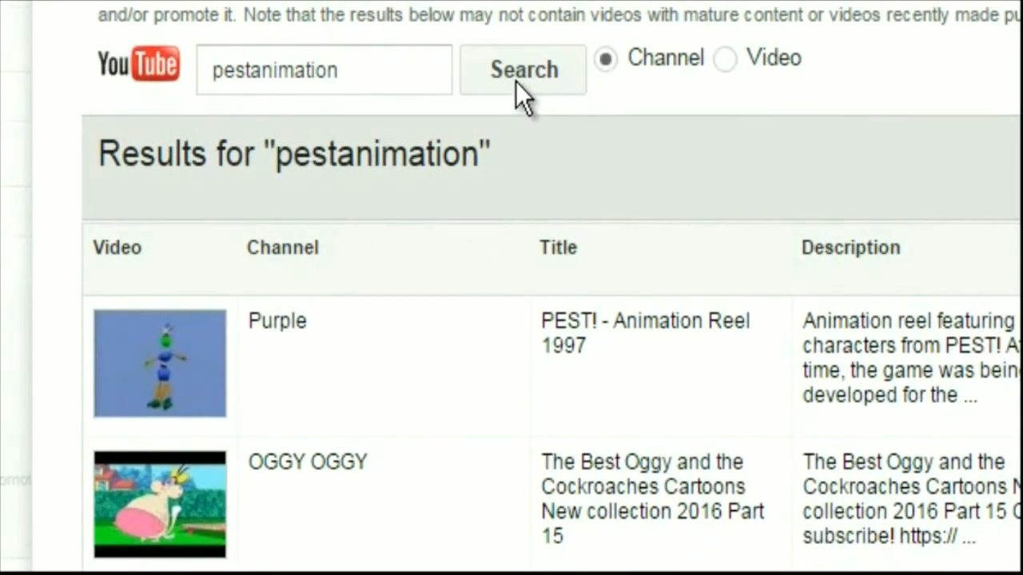
left_click_drag(354, 73, 91, 75)
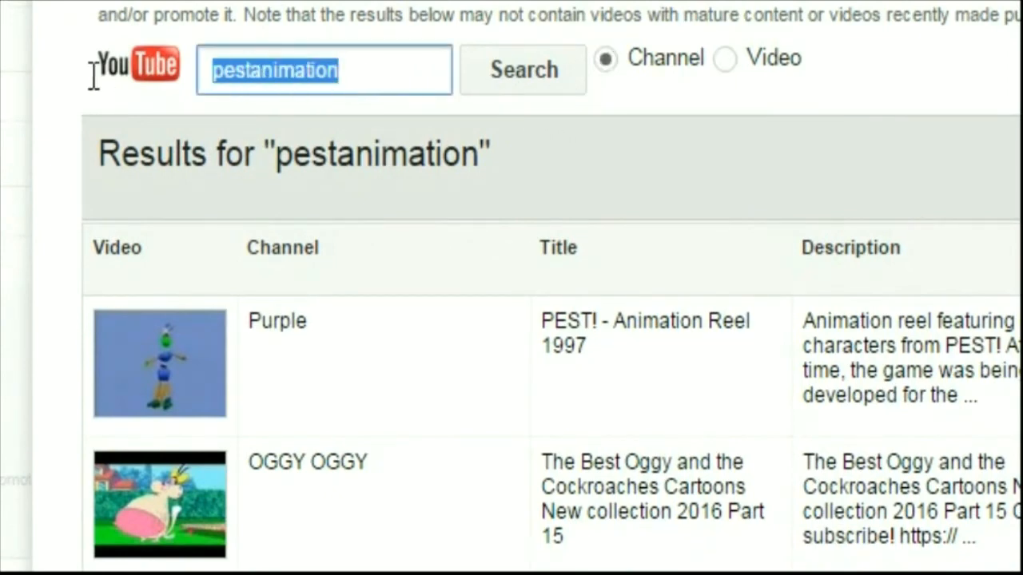
left_click(532, 69)
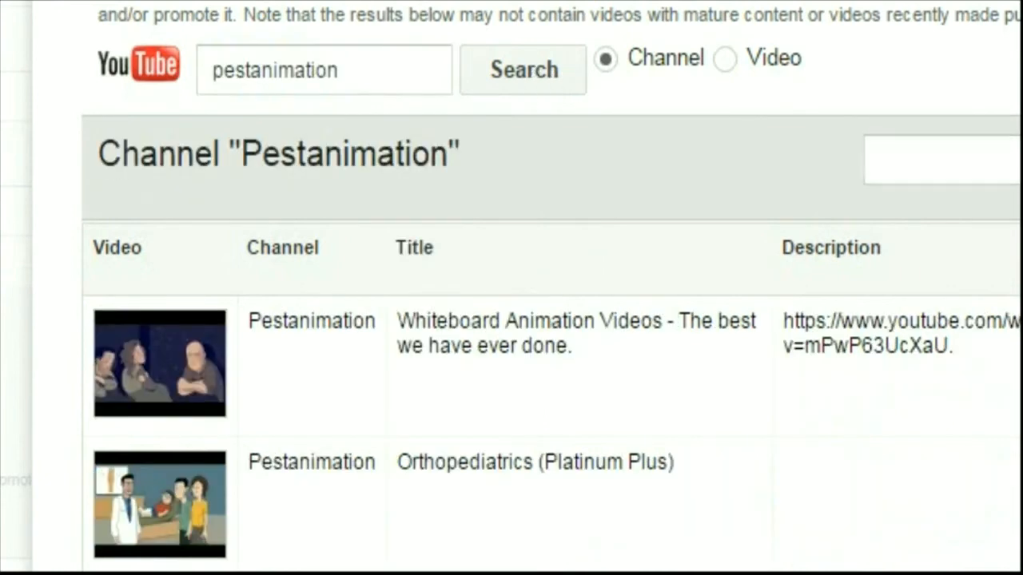
scroll(601, 327, "down", 3)
scroll(601, 328, "up", 3)
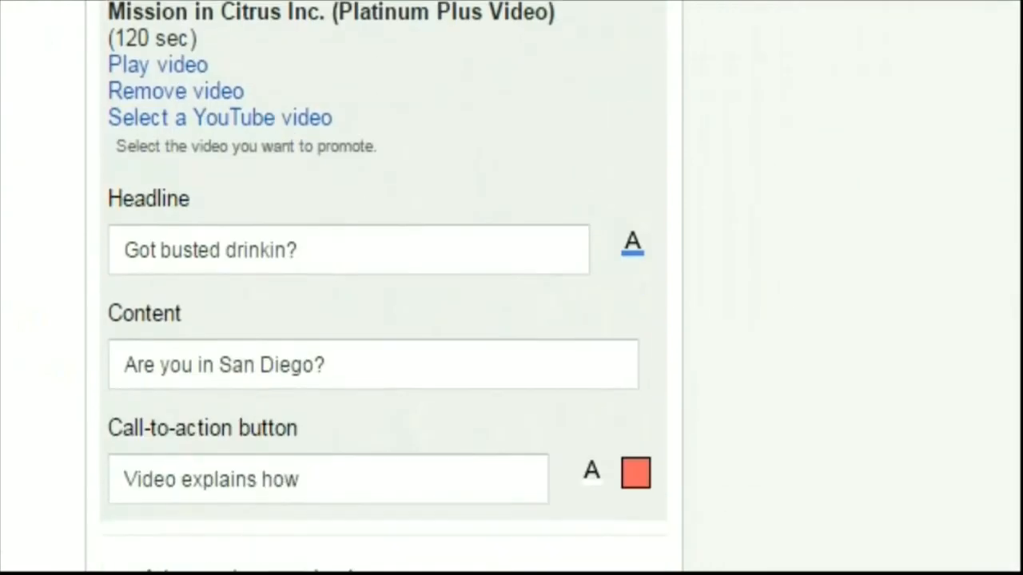
Save the completed Gmail ad and open its full-size display preview
scroll(383, 287, "down", 1)
scroll(384, 288, "up", 7)
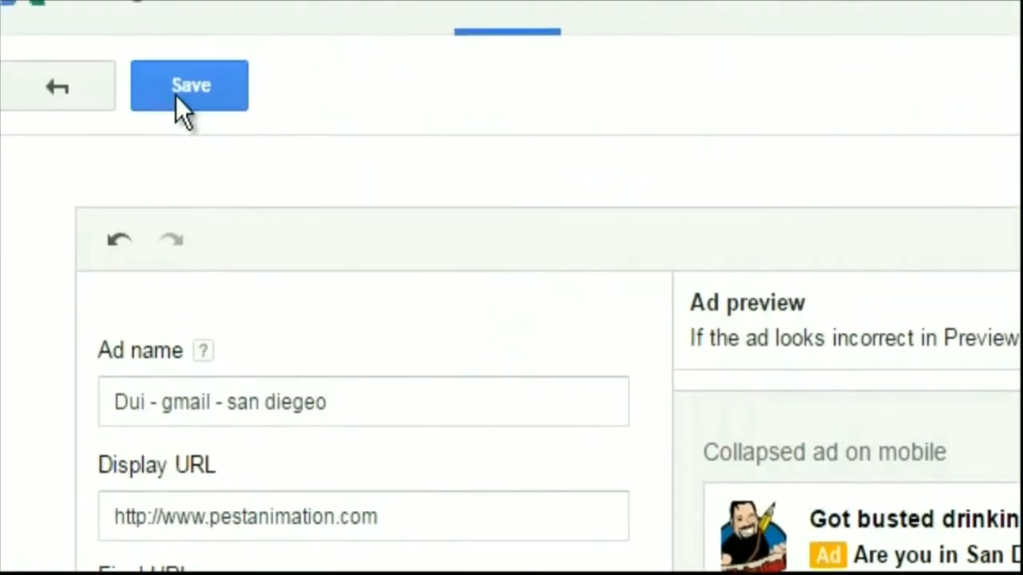
left_click(200, 86)
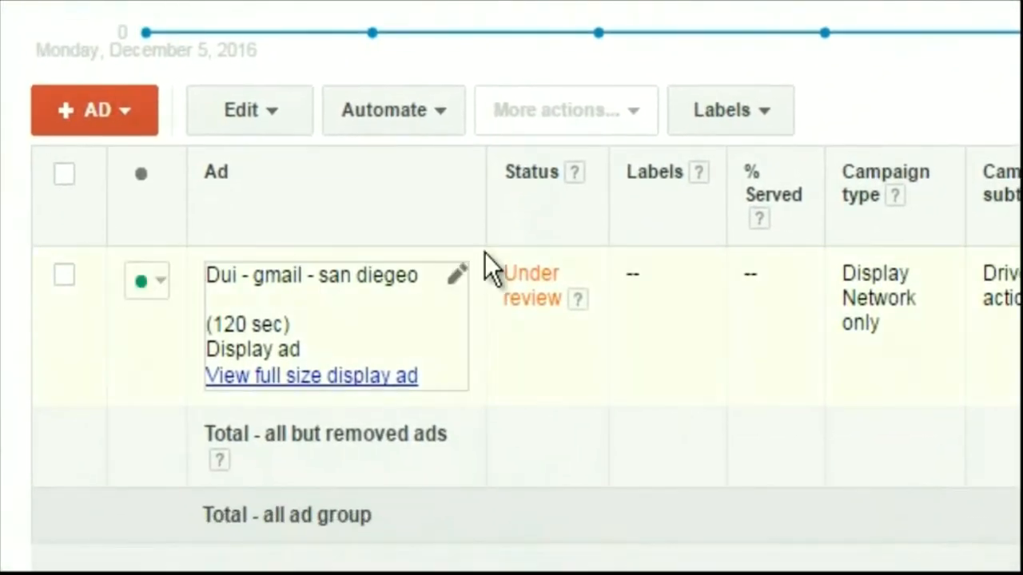
left_click(223, 380)
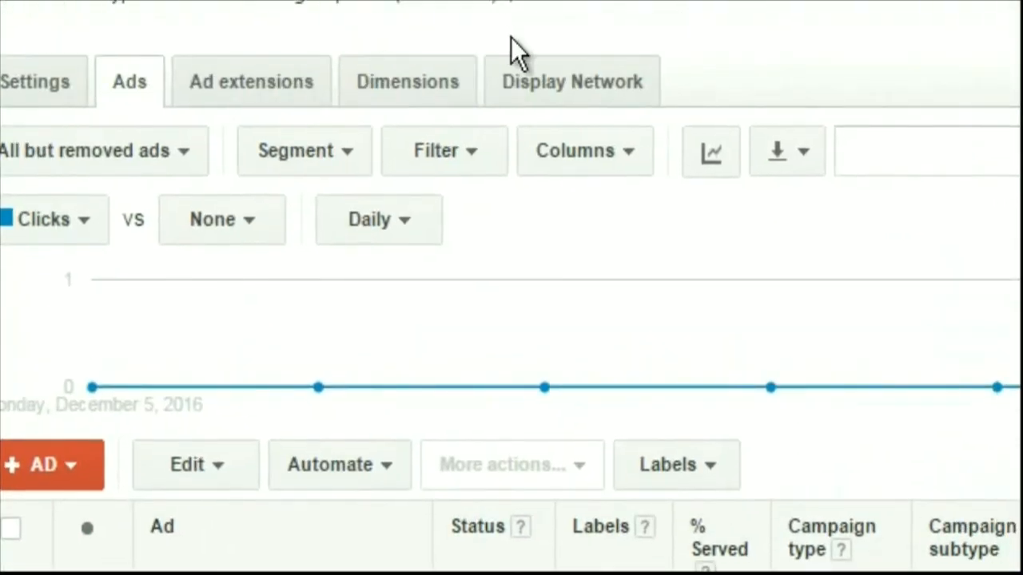
Start adding display keywords to the ad group's Display Network targeting
left_click(569, 87)
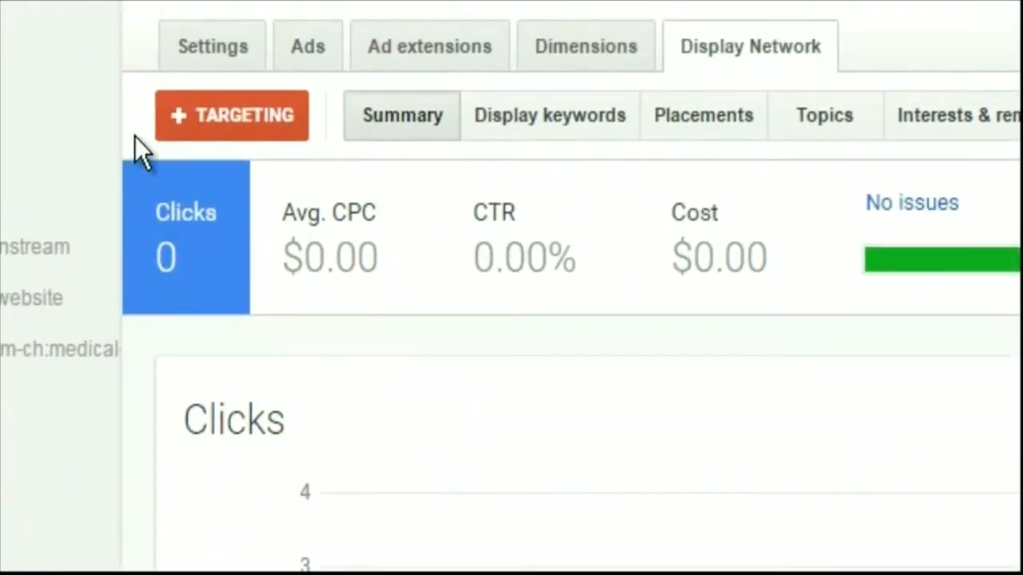
left_click(212, 113)
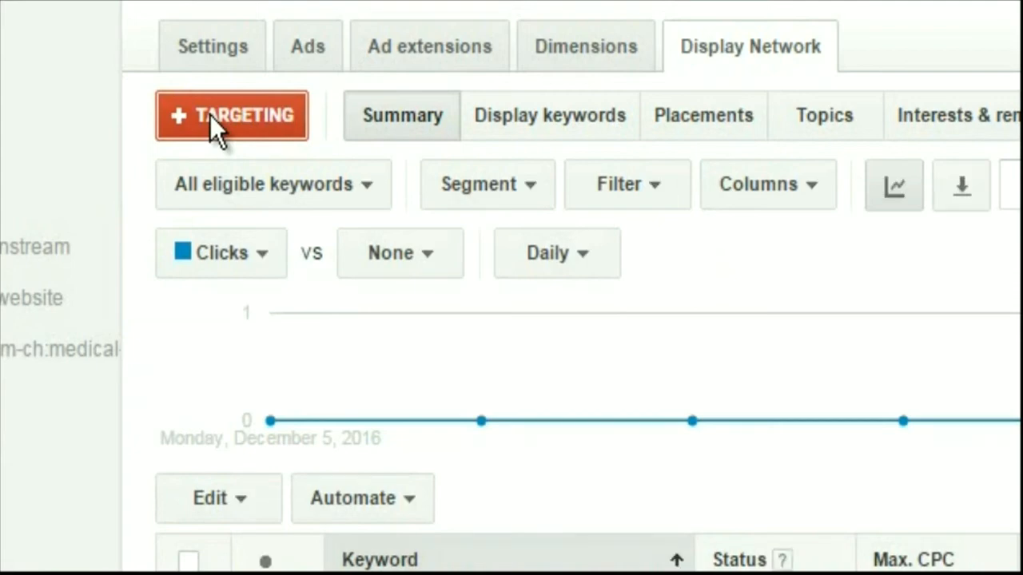
left_click(209, 114)
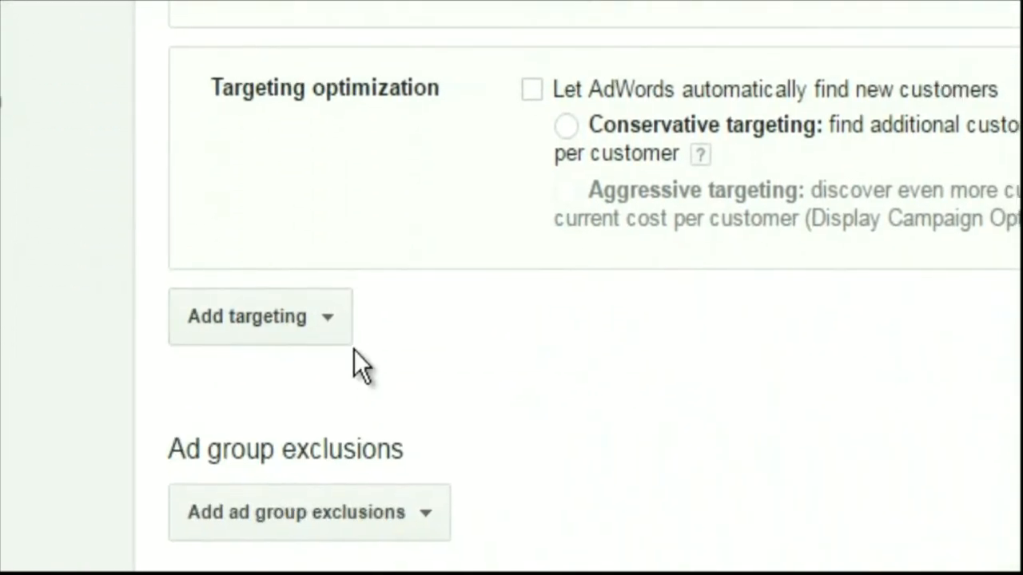
left_click(322, 520)
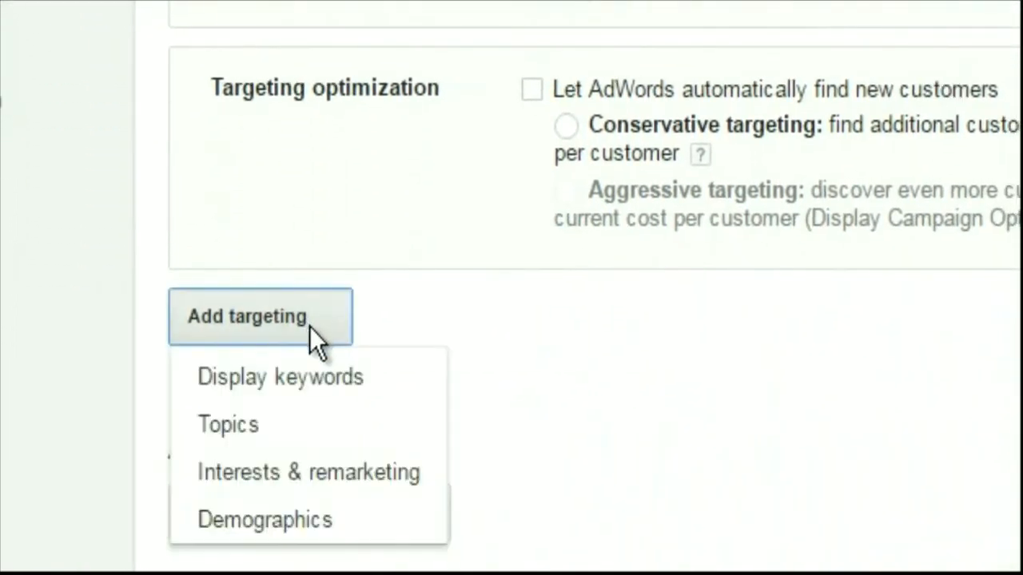
left_click(298, 382)
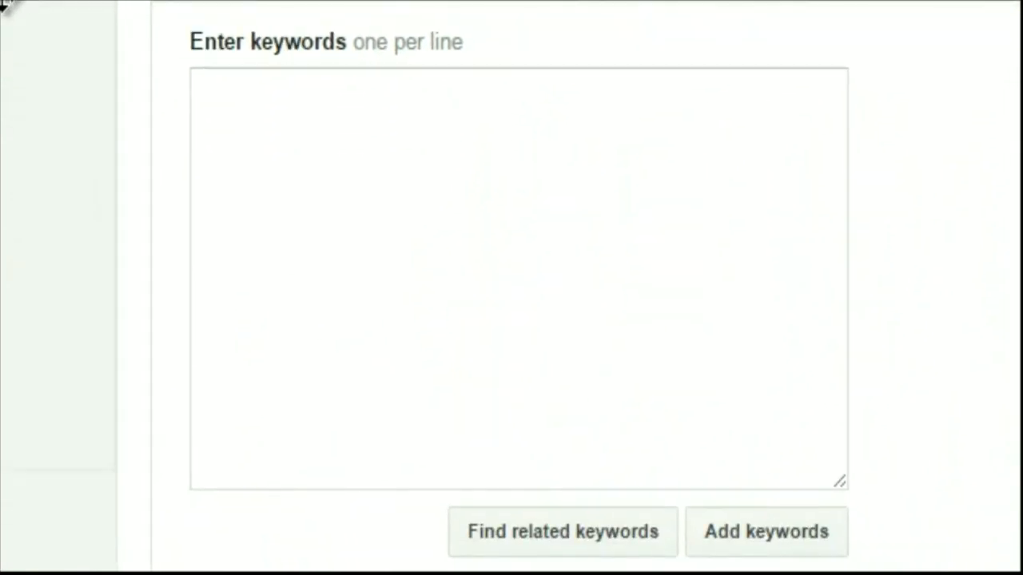
left_click(363, 178)
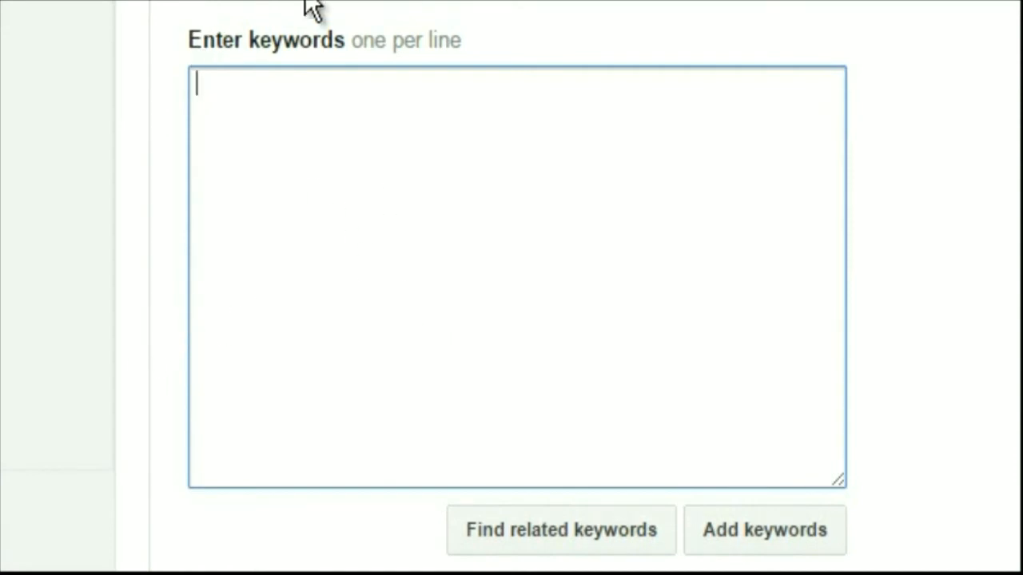
type("http:")
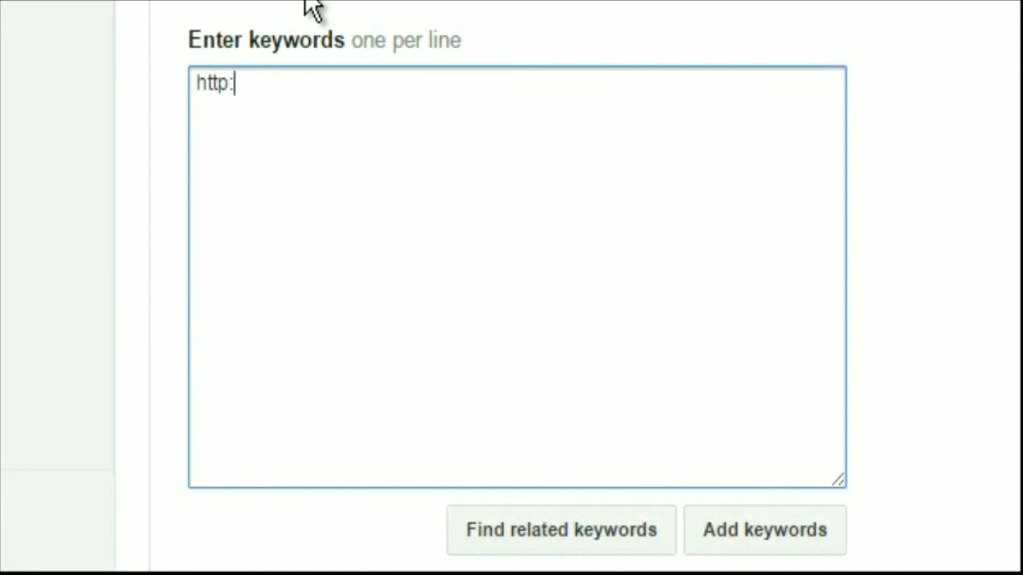
type("//www.")
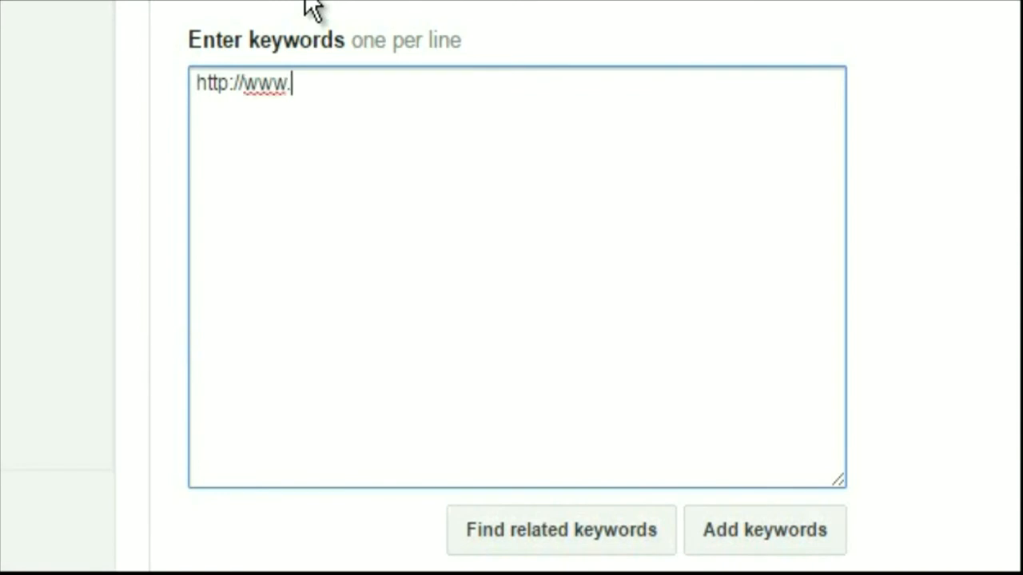
type("lawyer")
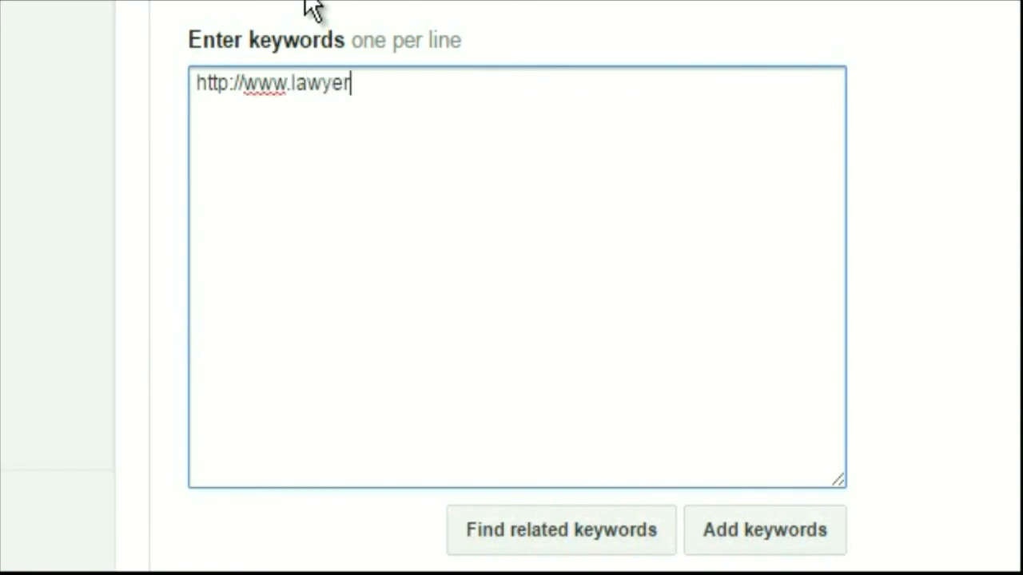
type("duifl")
type("oid")
key("BackSpace")
type("id")
key("BackSpace")
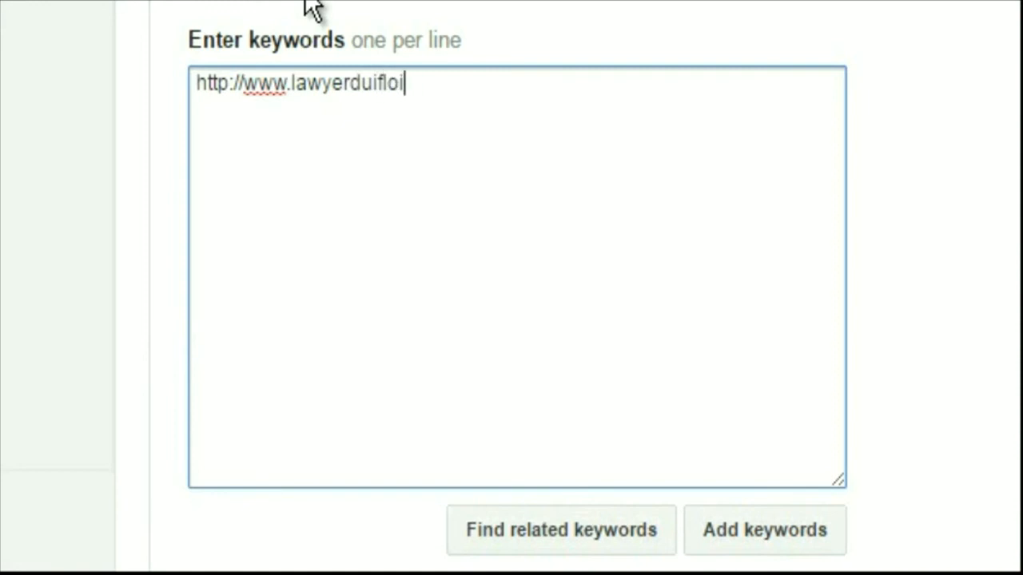
type("ida.com")
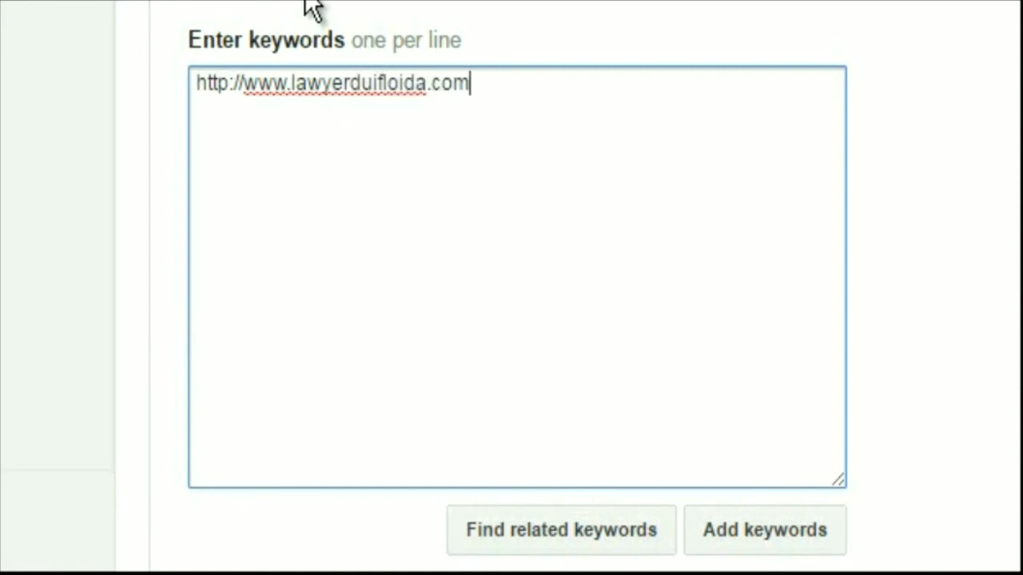
key("Return")
Examine the keyword setting, targeting optimization and exclusion options that accompany the display keywords list
scroll(735, 252, "down", 6)
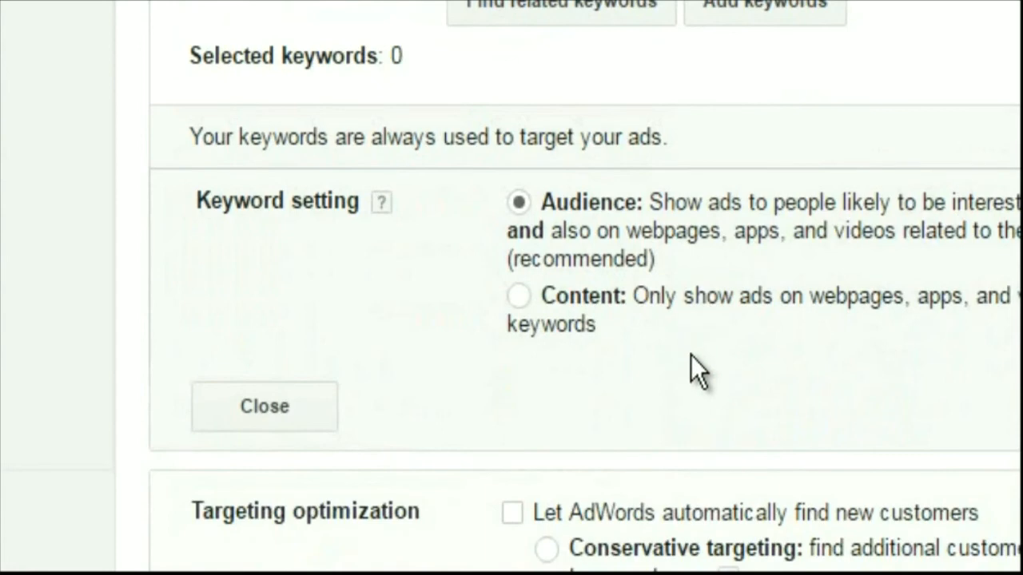
scroll(690, 362, "down", 5)
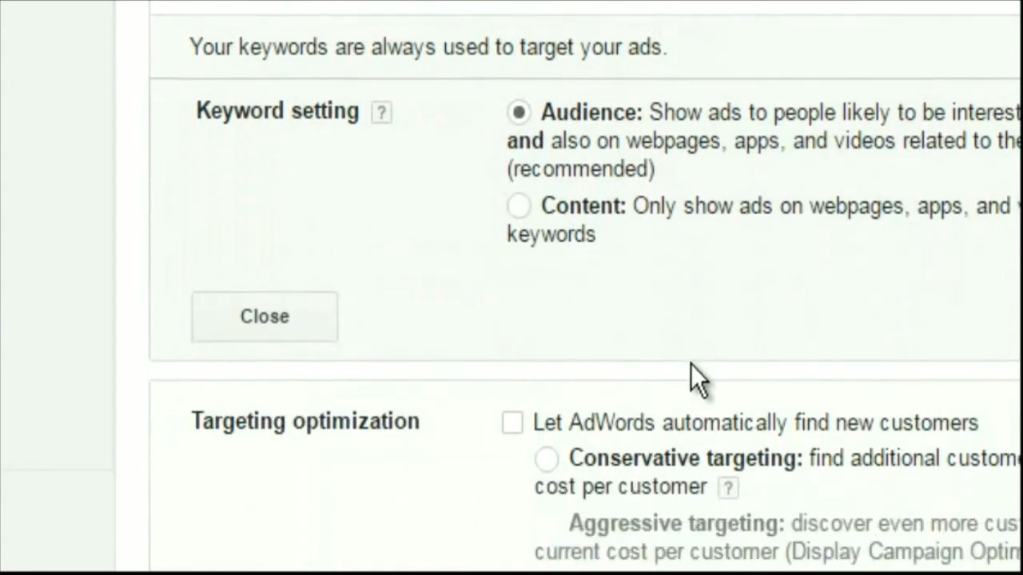
scroll(690, 369, "down", 3)
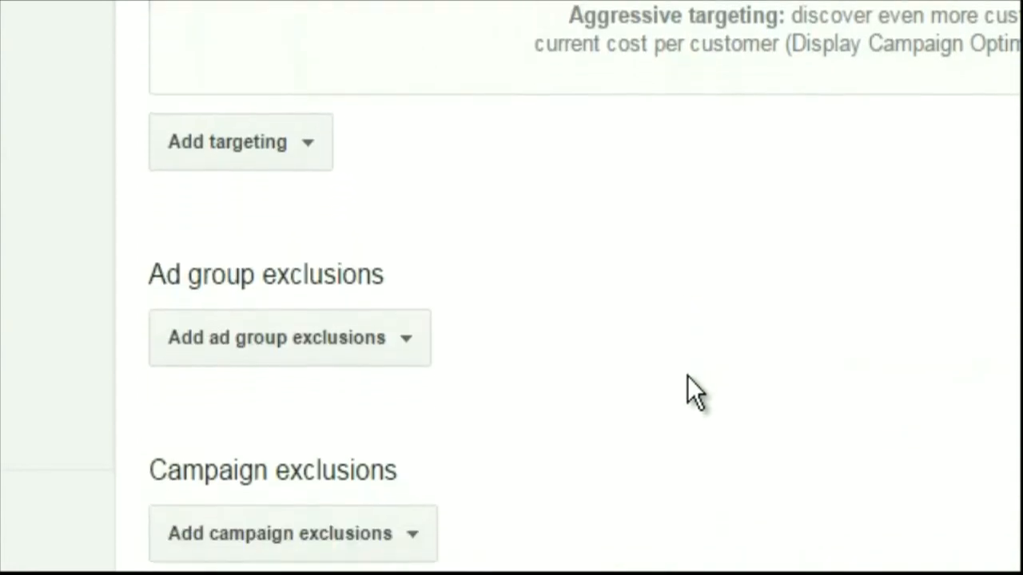
scroll(679, 388, "up", 8)
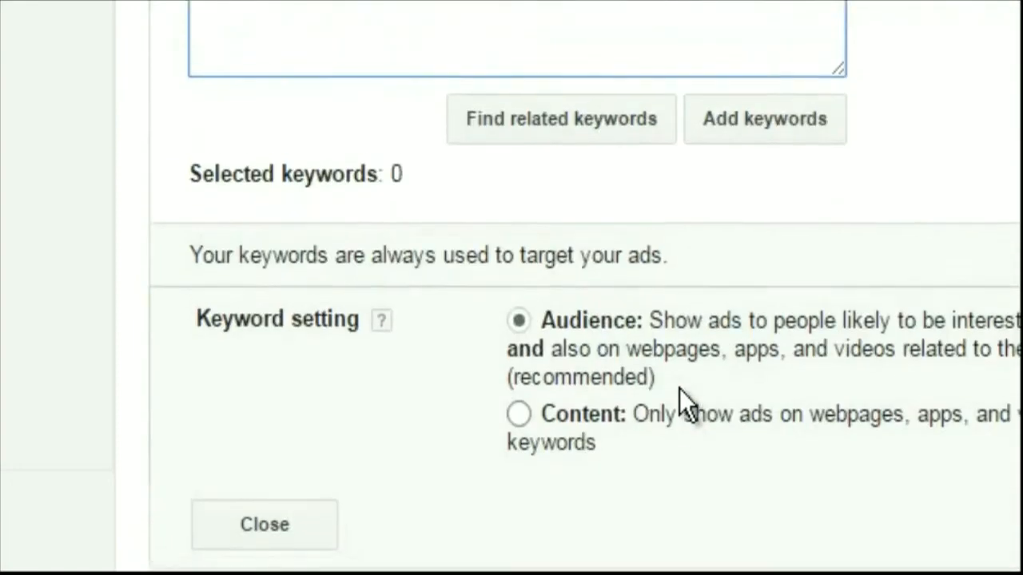
scroll(679, 388, "up", 5)
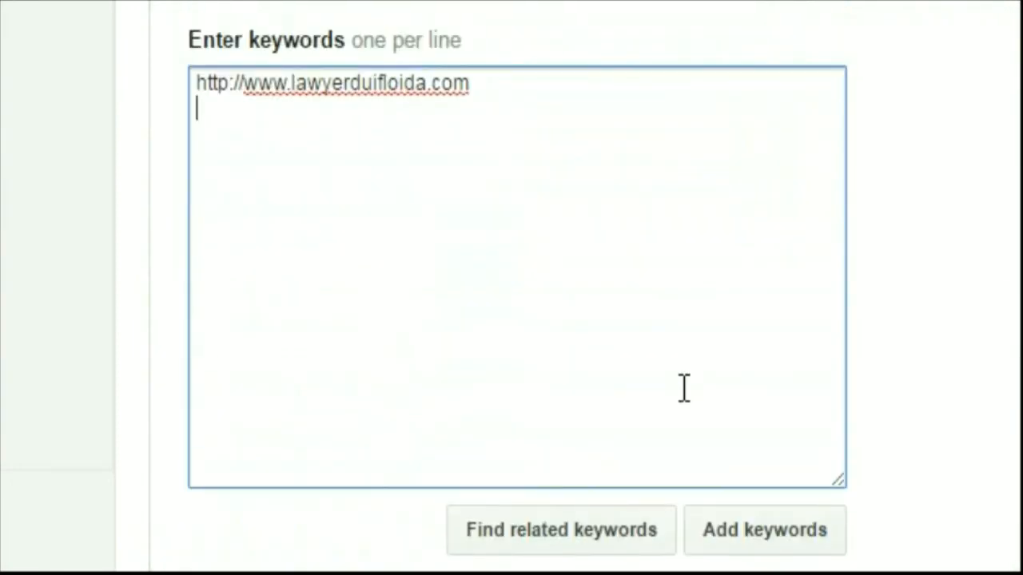
left_click(18, 5)
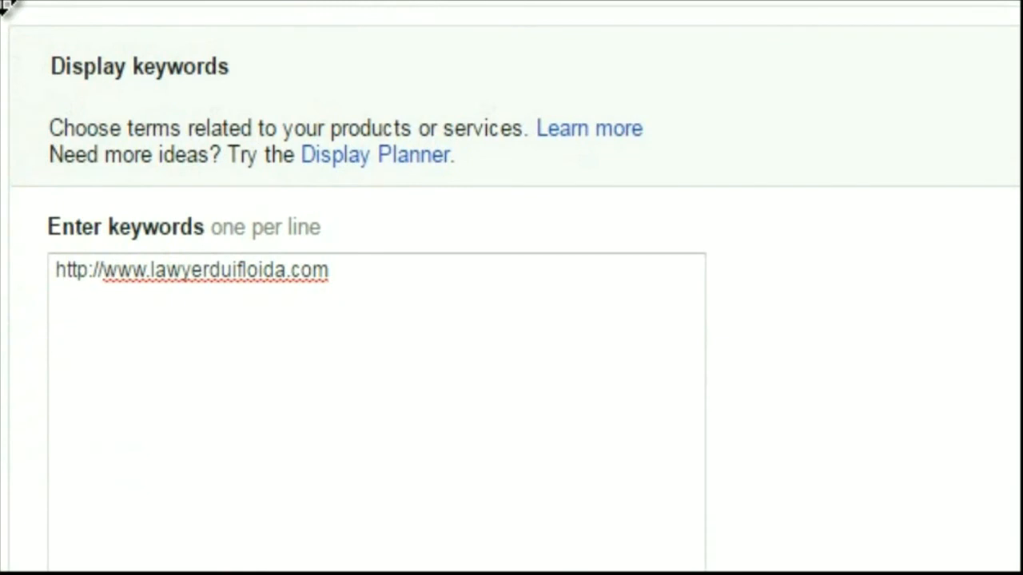
left_click(393, 263)
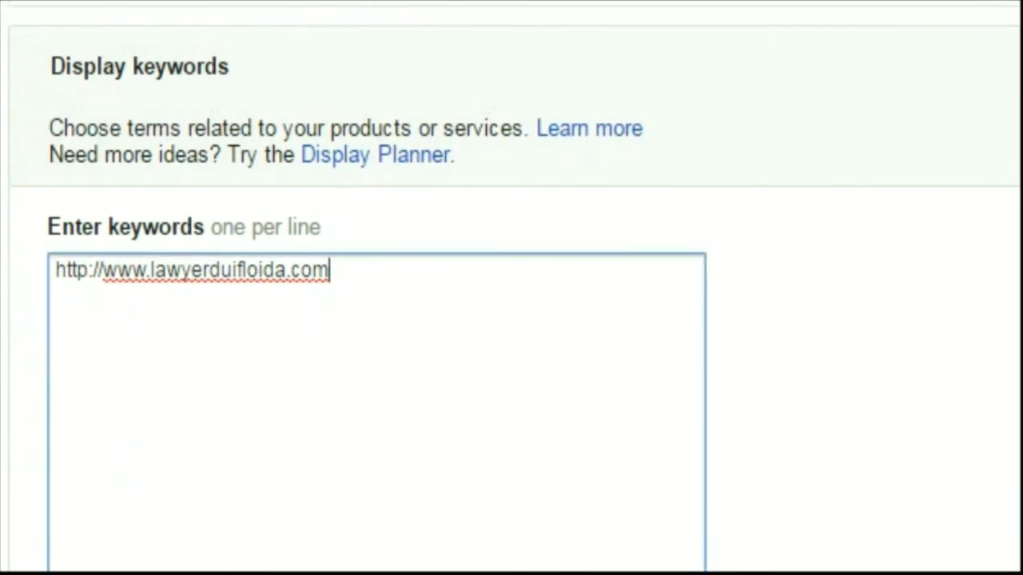
scroll(511, 288, "down", 7)
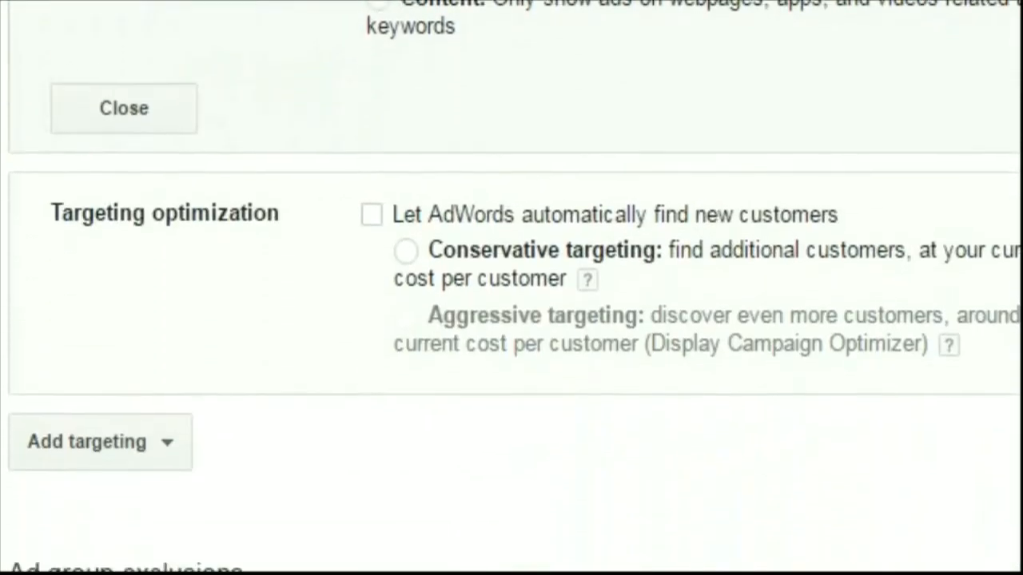
scroll(511, 288, "down", 1)
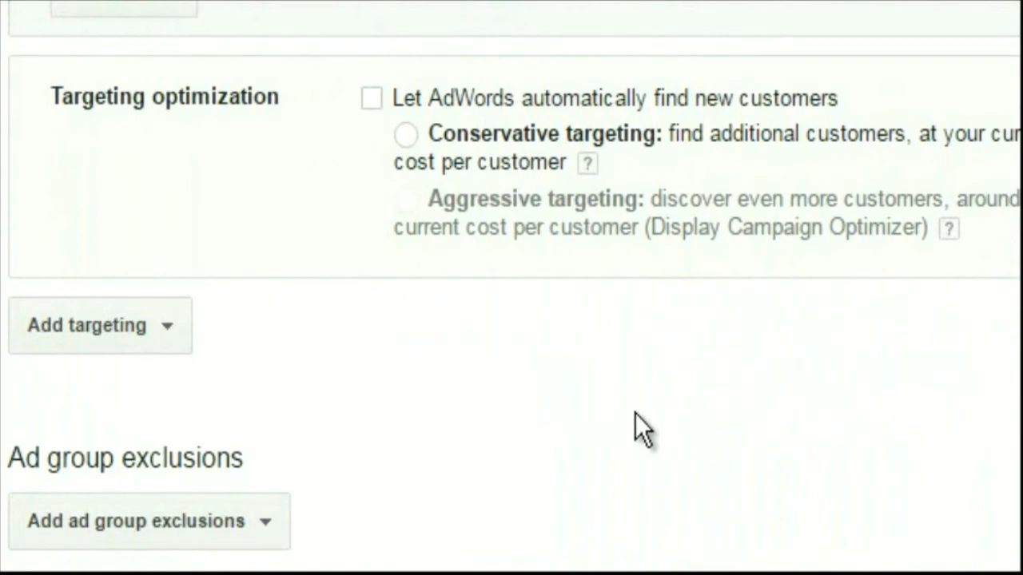
scroll(633, 414, "up", 5)
scroll(633, 411, "up", 4)
scroll(633, 50, "up", 5)
scroll(630, 78, "up", 1)
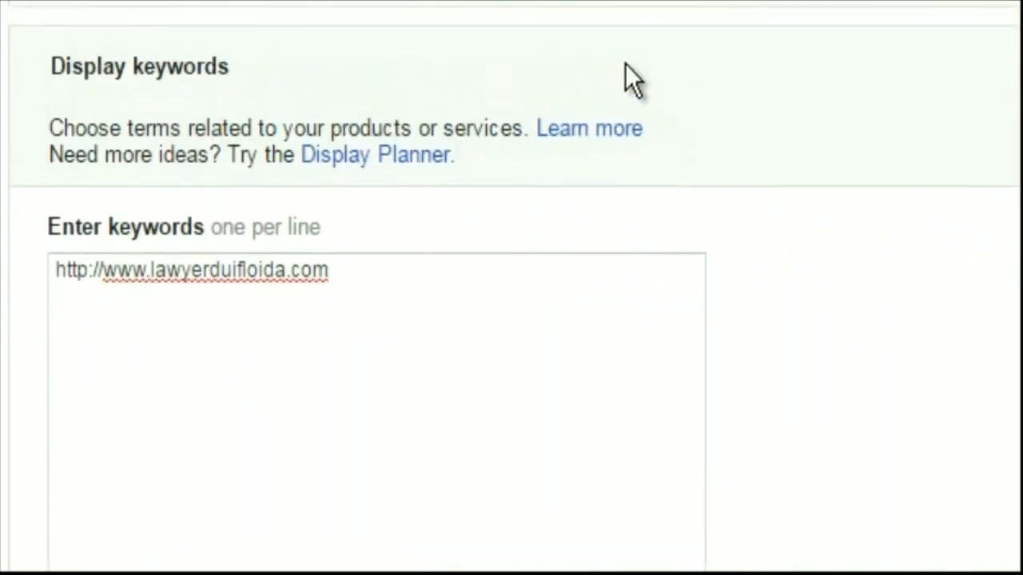
Review the other targeting methods and exclusion options for the ad group, and cancel the unsaved display keyword edit
scroll(619, 88, "down", 12)
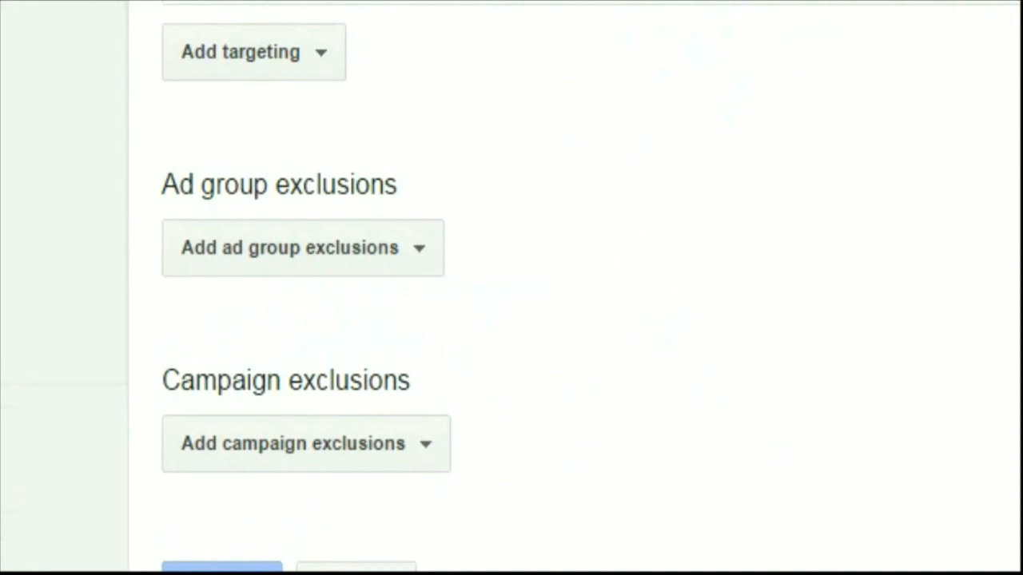
left_click(252, 64)
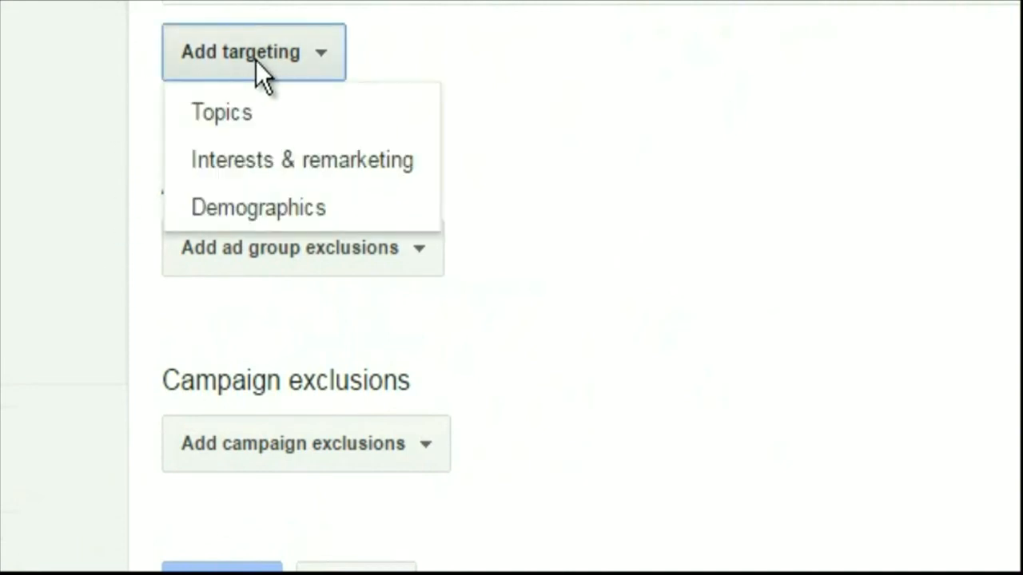
left_click(521, 98)
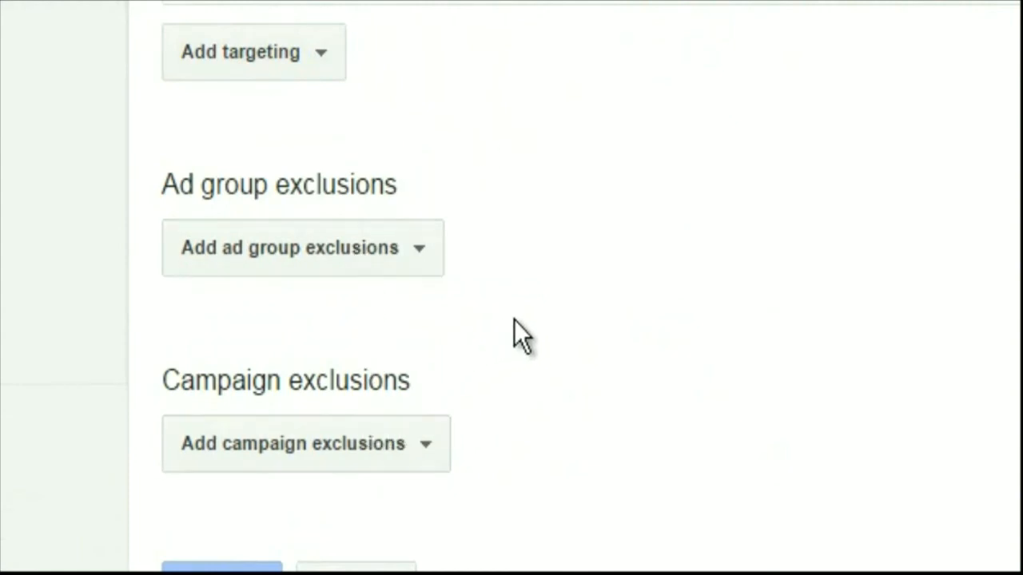
scroll(513, 319, "up", 15)
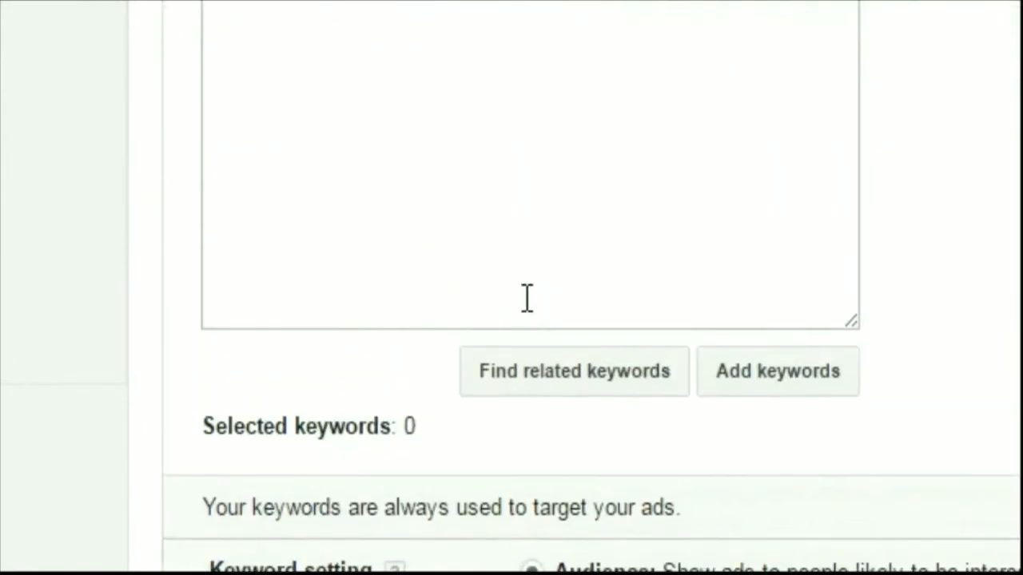
scroll(640, 145, "up", 1)
scroll(640, 144, "up", 2)
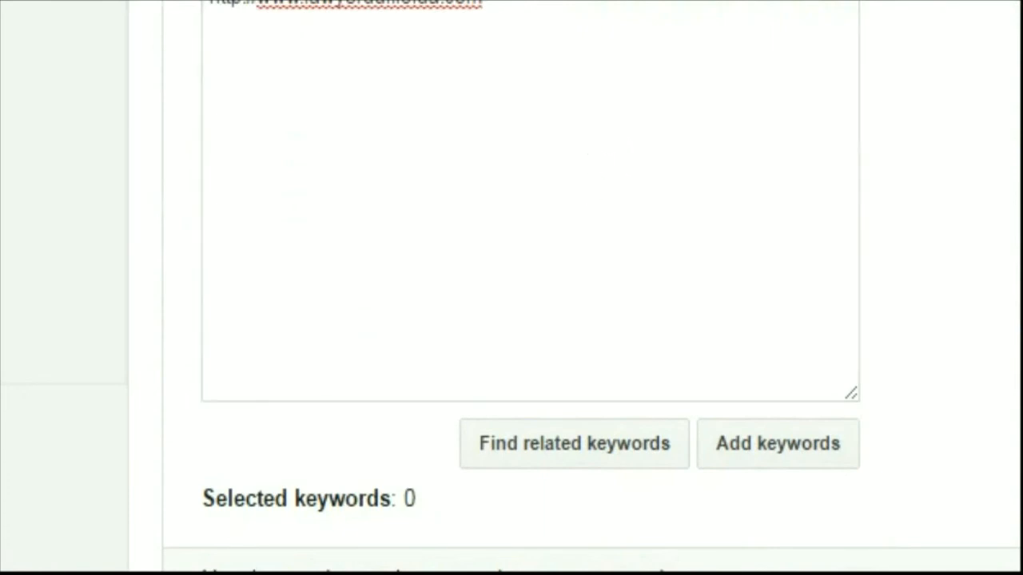
scroll(592, 287, "down", 15)
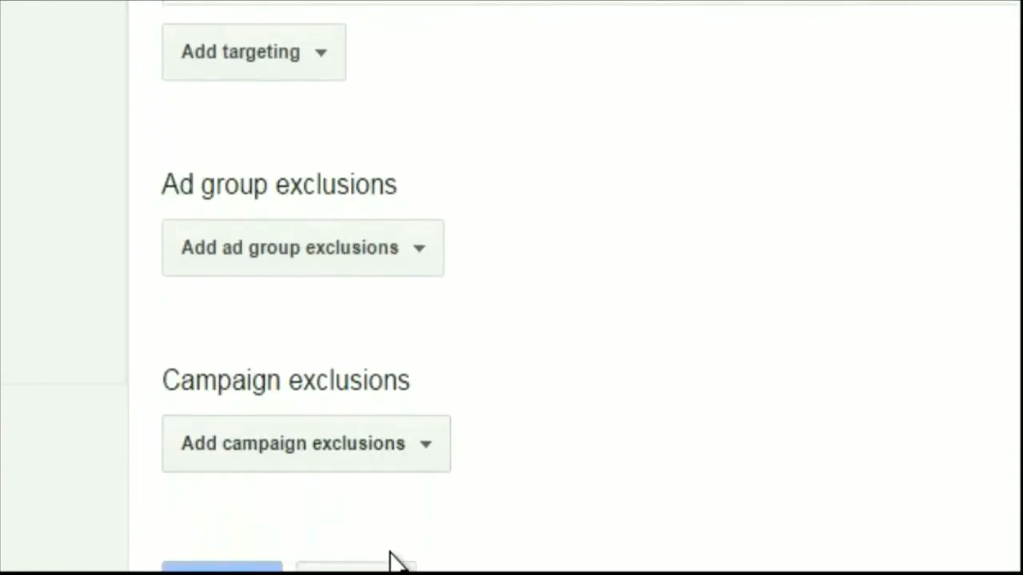
left_click(356, 569)
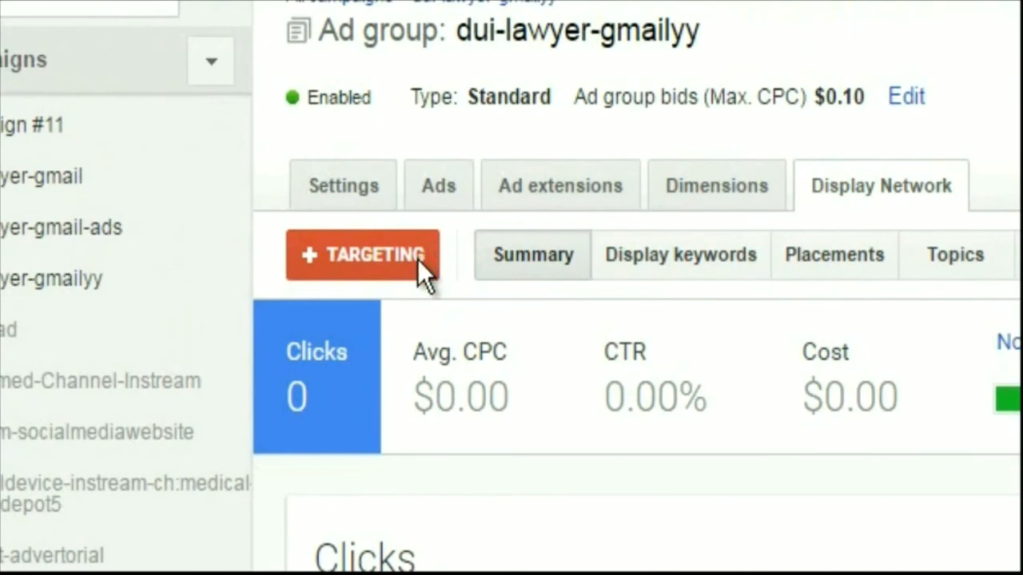
Reopen the targeting editor of ad group dui-lawyer-gmailyy and enter "hot case" as a display keyword
left_click(411, 257)
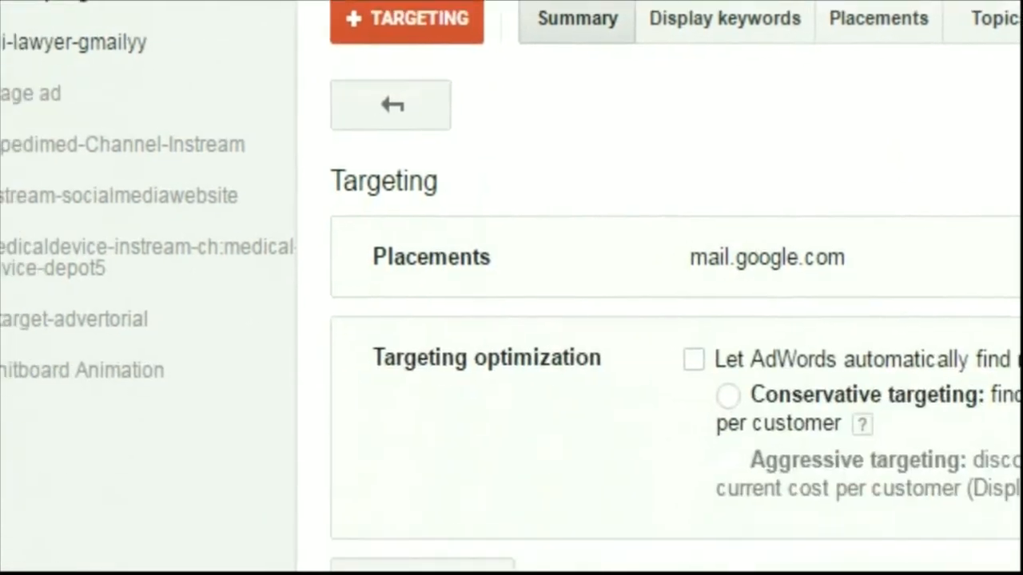
left_click(493, 476)
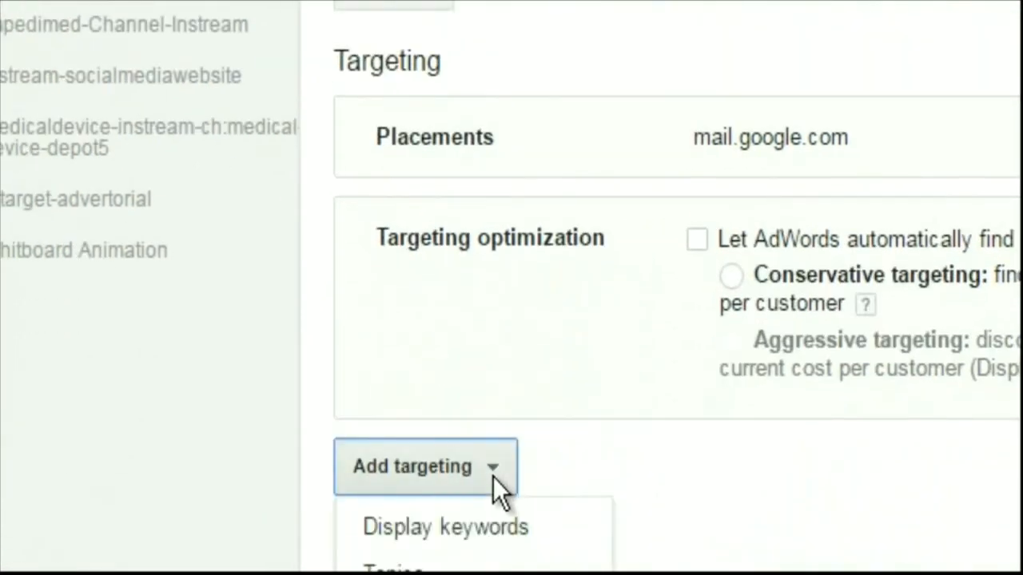
left_click(479, 525)
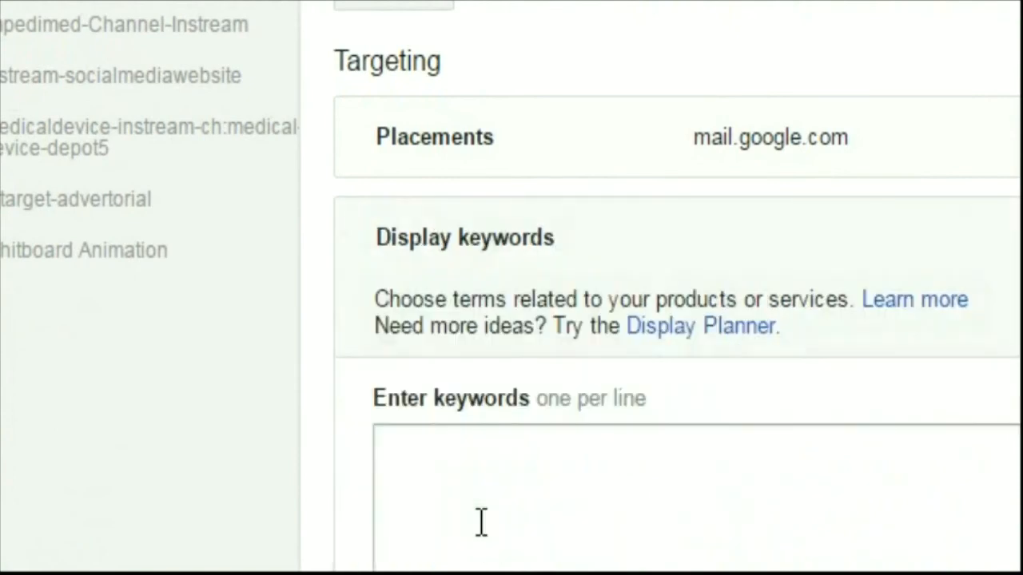
left_click(499, 515)
type("hot case")
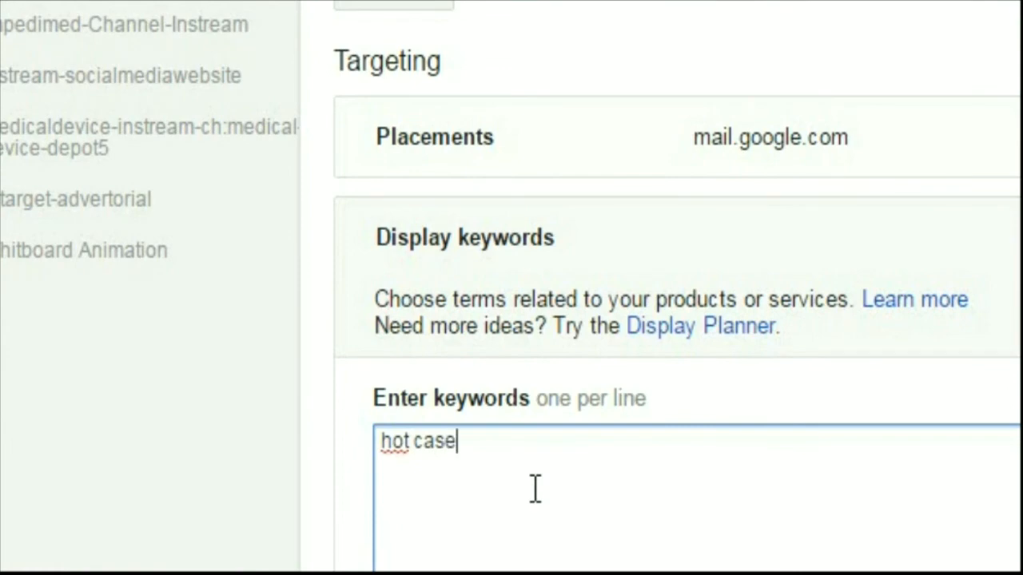
Review the keyword setting and targeting optimization options below the list, and open the help on display keywords
scroll(559, 486, "down", 10)
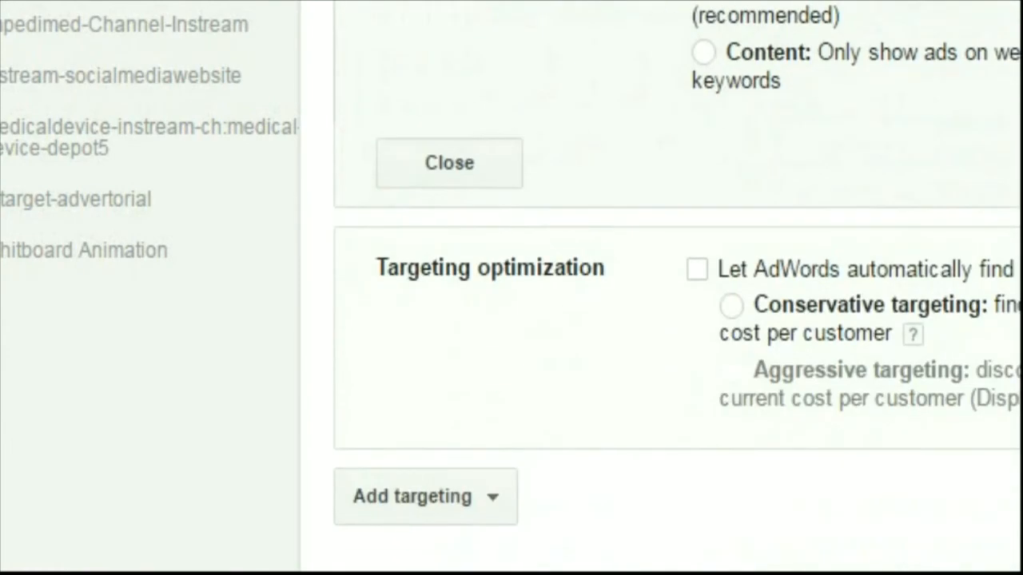
scroll(677, 390, "up", 6)
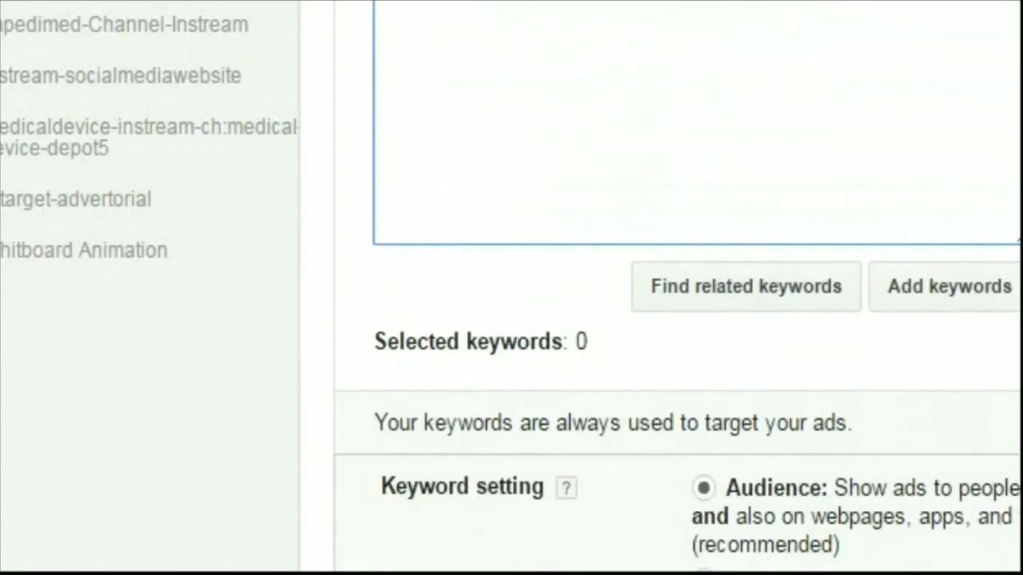
scroll(813, 331, "up", 5)
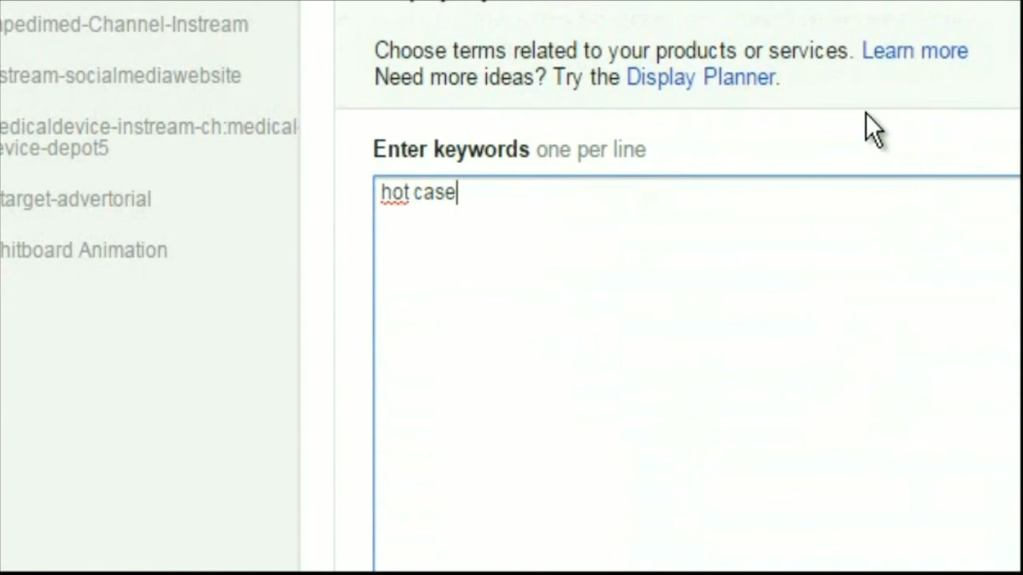
left_click(911, 53)
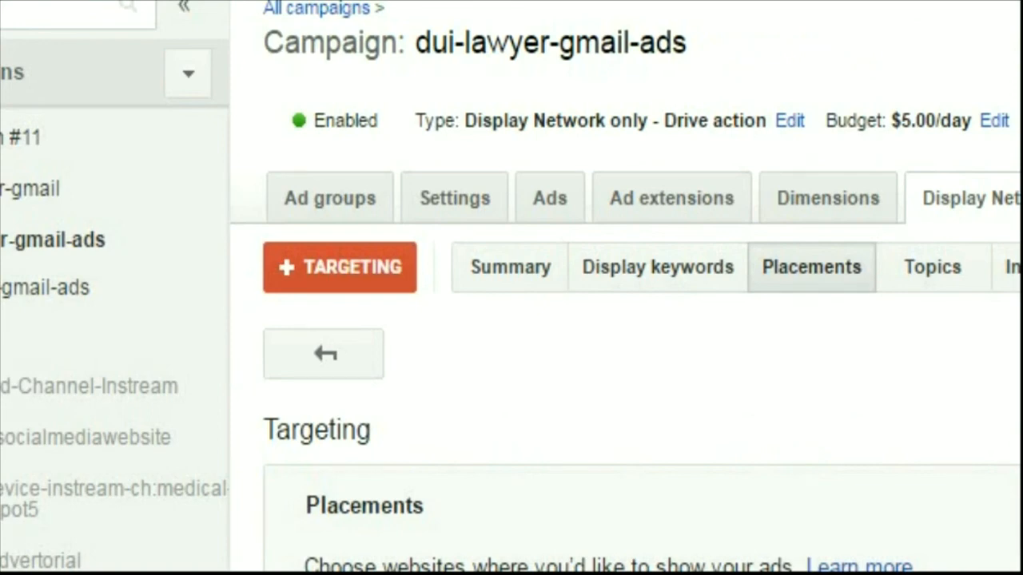
Examine the placement search and multiple-placements options in the targeting editor of campaign dui-lawyer-gmail-ads
scroll(643, 319, "down", 4)
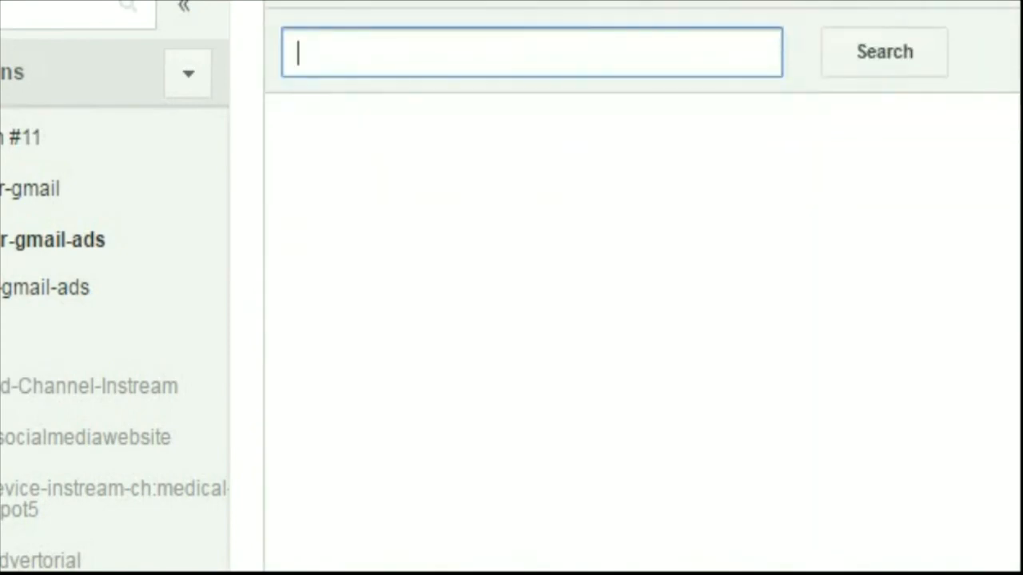
scroll(643, 320, "down", 5)
scroll(642, 320, "up", 3)
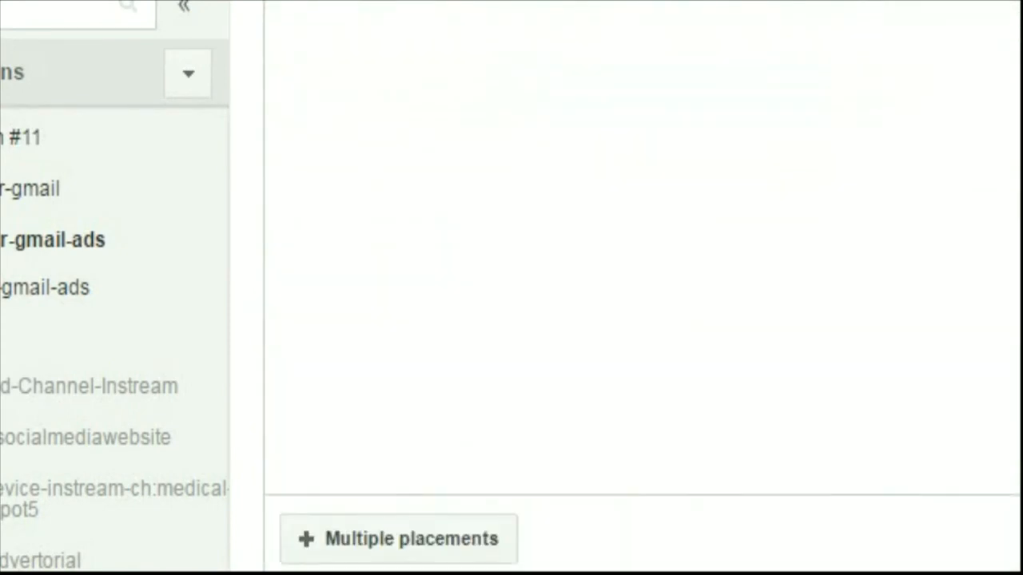
scroll(643, 320, "down", 5)
scroll(642, 320, "up", 10)
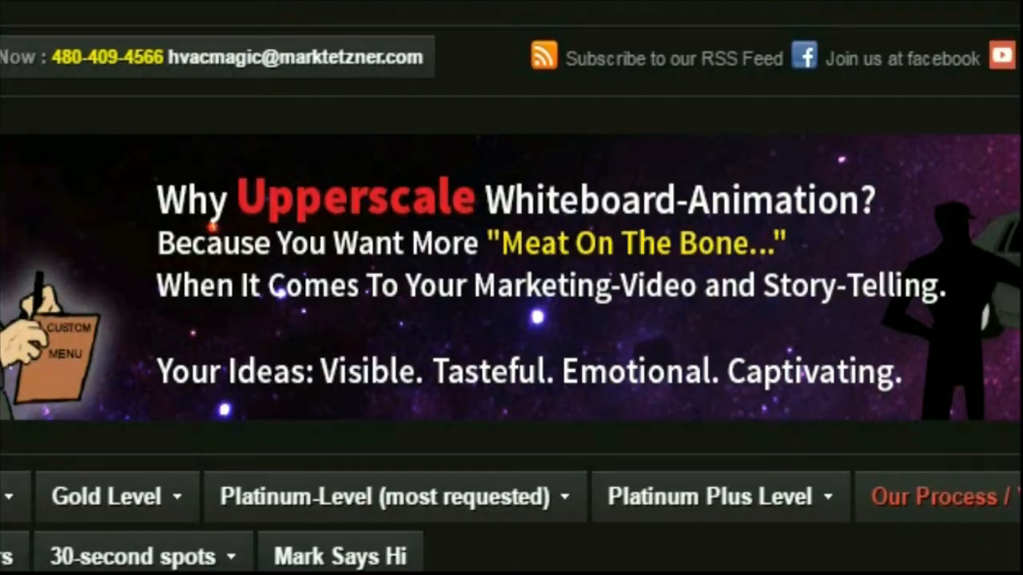
type("q")
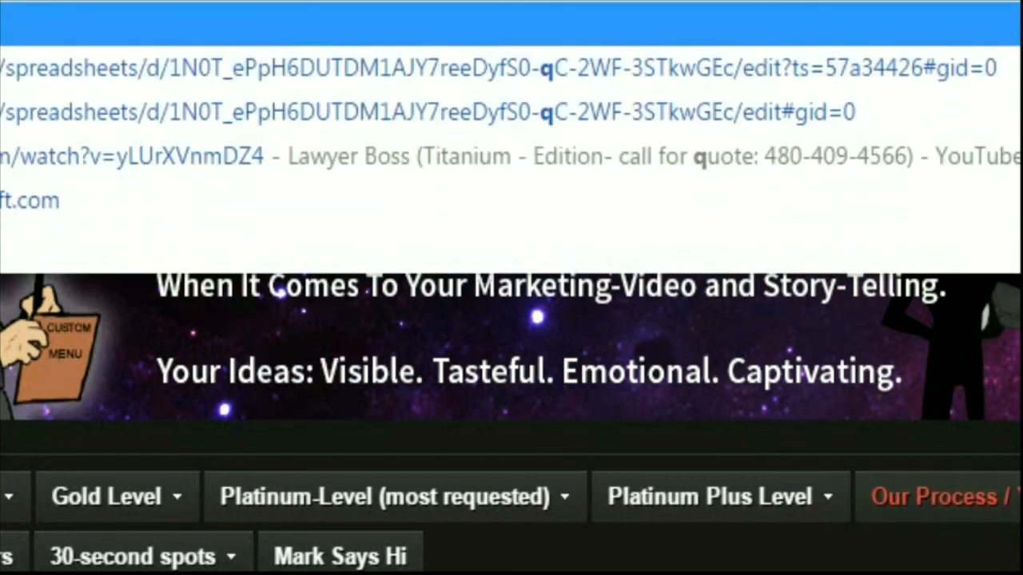
key("Return")
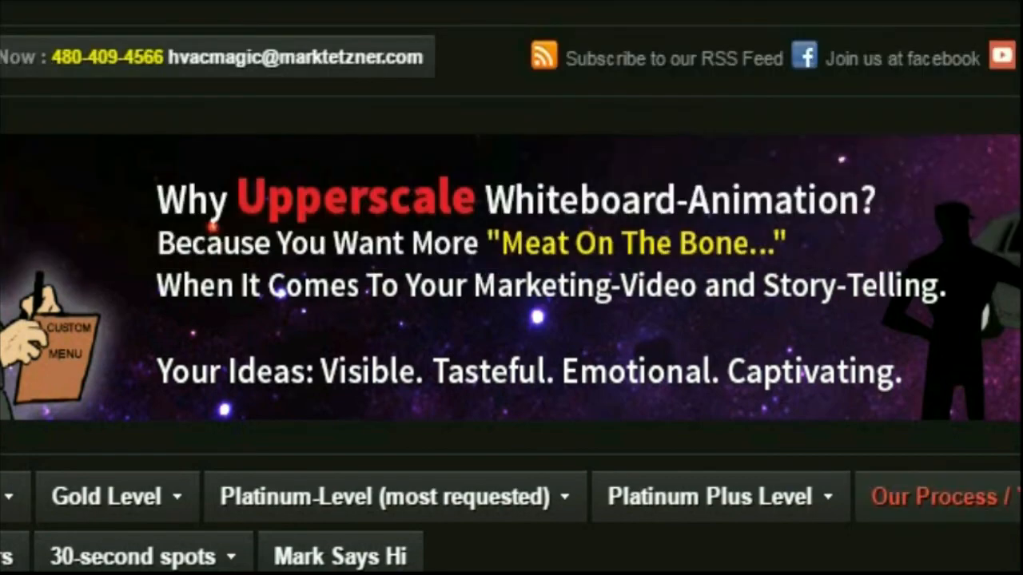
type("www")
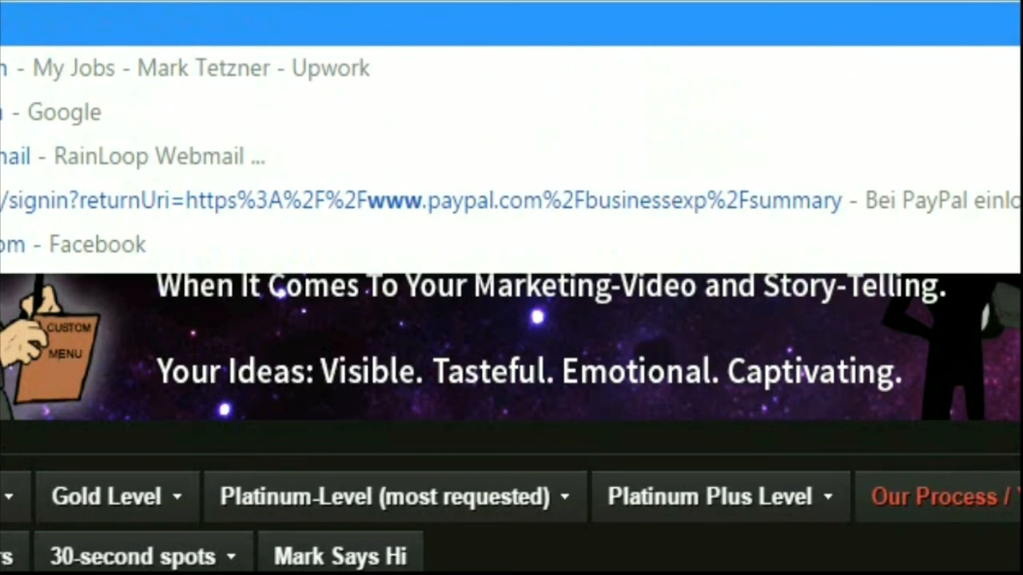
type("-")
key("BackSpace")
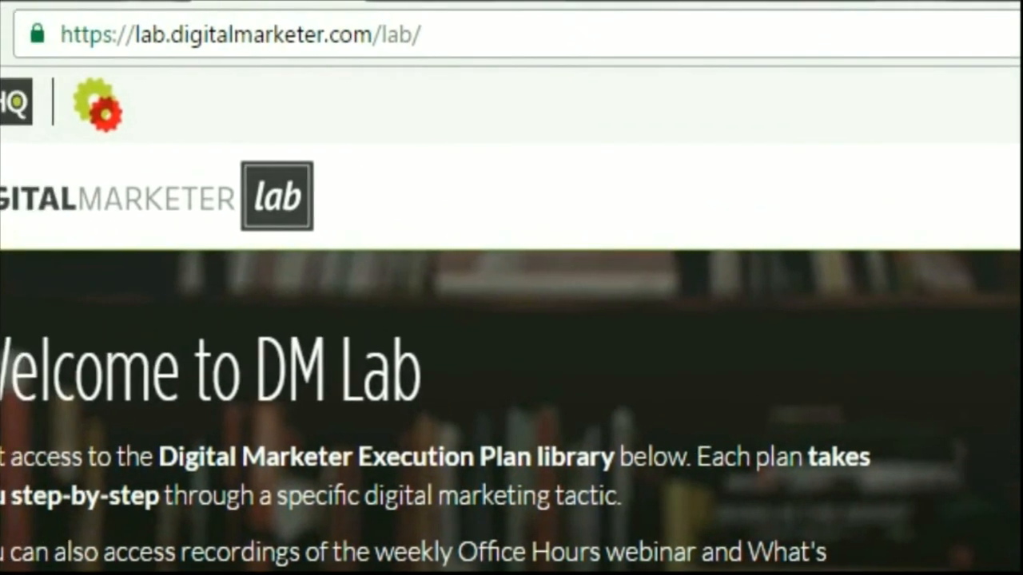
left_click_drag(170, 35, 61, 34)
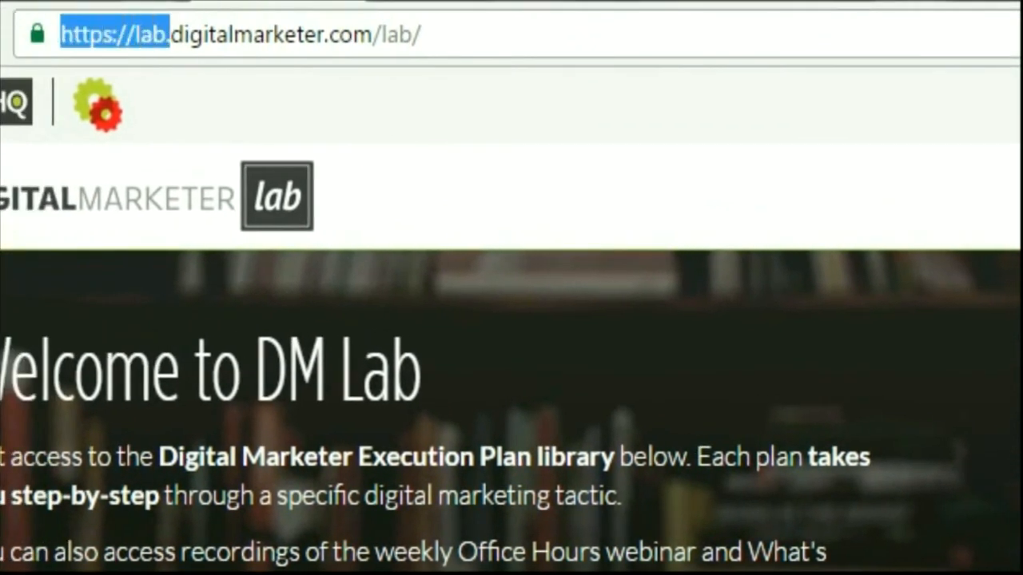
left_click(144, 34)
left_click_drag(170, 34, 422, 34)
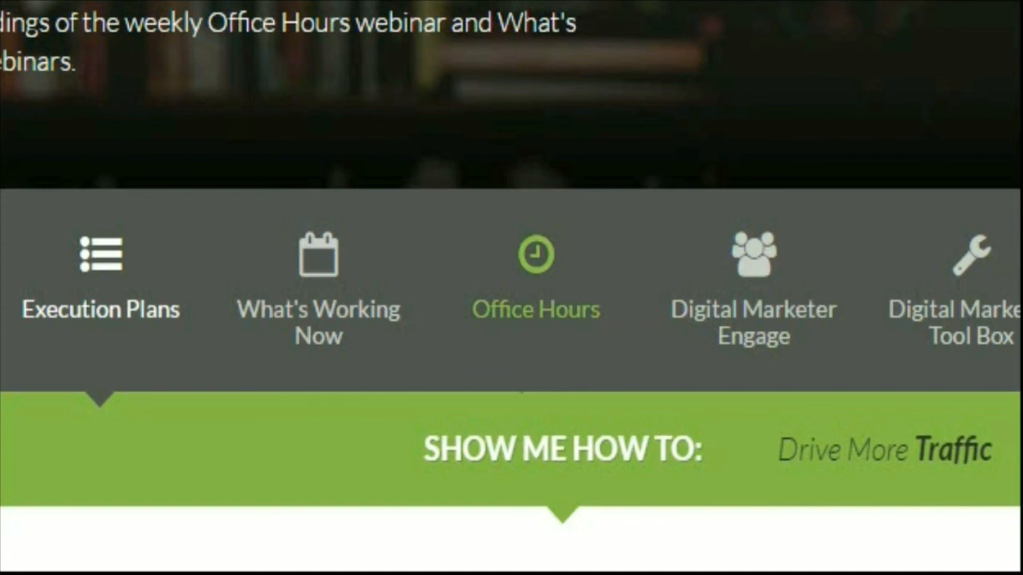
Open the Office Hours recordings and highlight the titles "The Google Display Network Gold Mine" and "Using YouTube Ads Outside of YouTube"
left_click(536, 308)
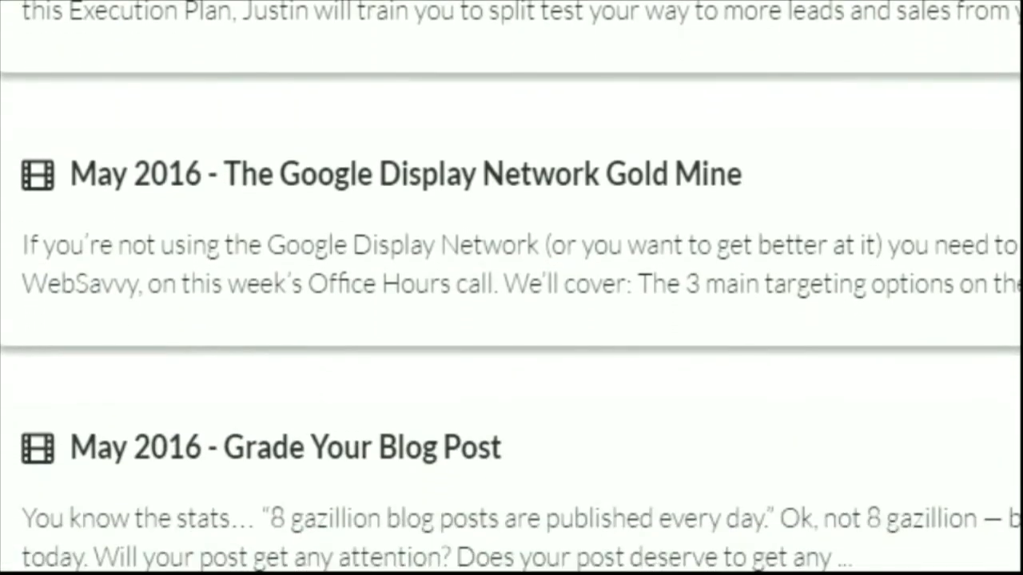
left_click_drag(743, 174, 208, 175)
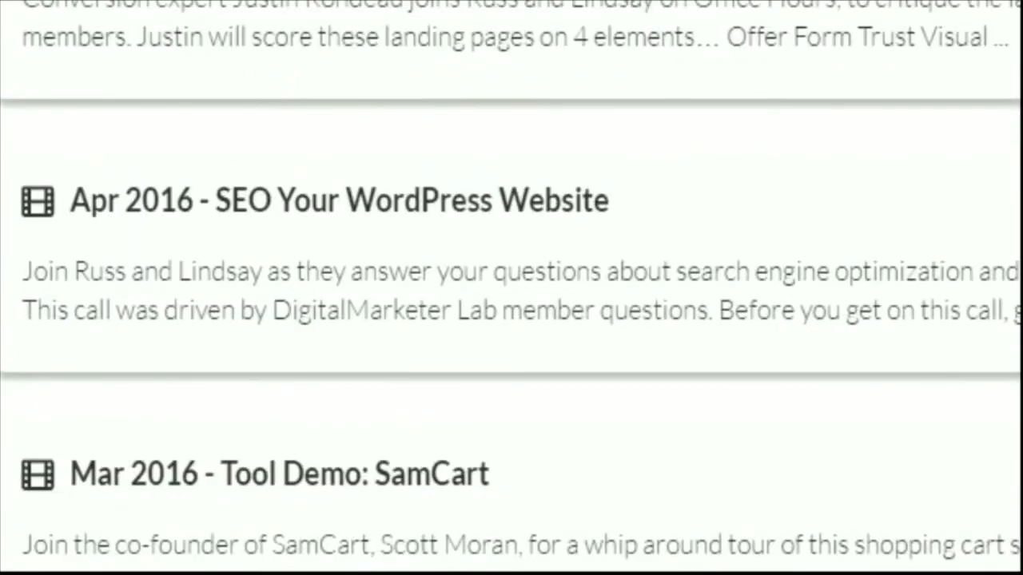
scroll(511, 287, "up", 15)
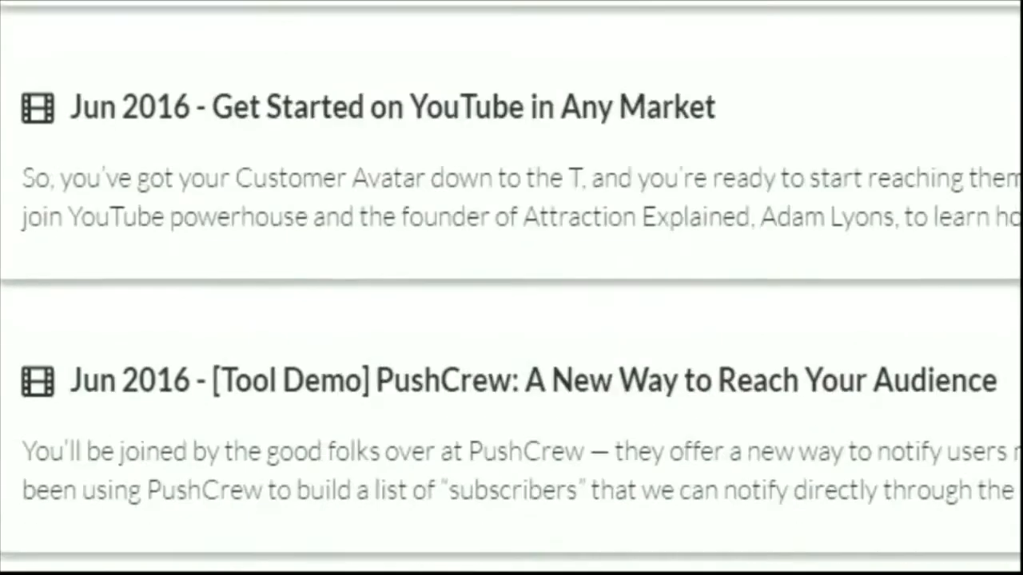
scroll(511, 288, "down", 6)
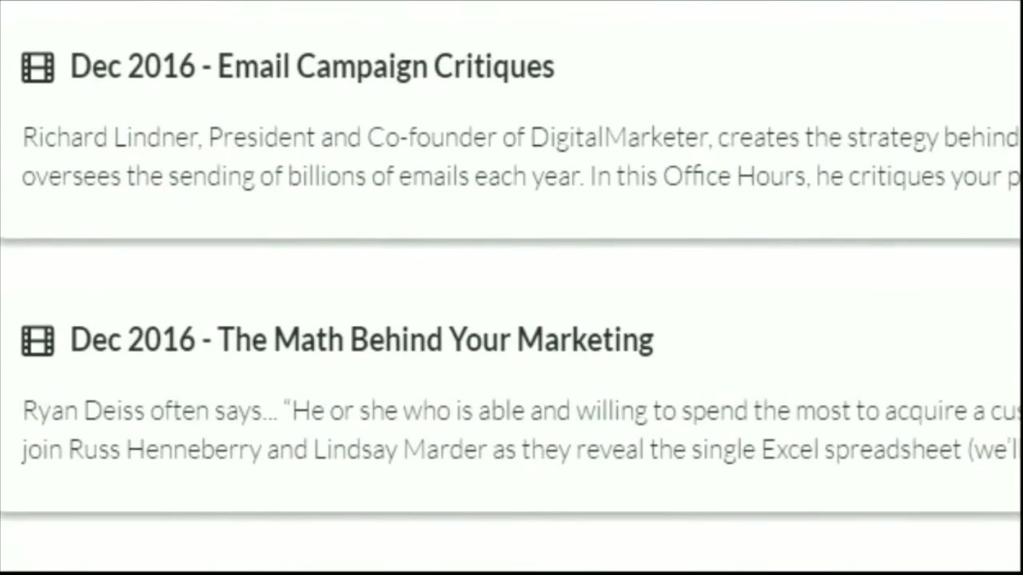
left_click_drag(734, 259, 366, 260)
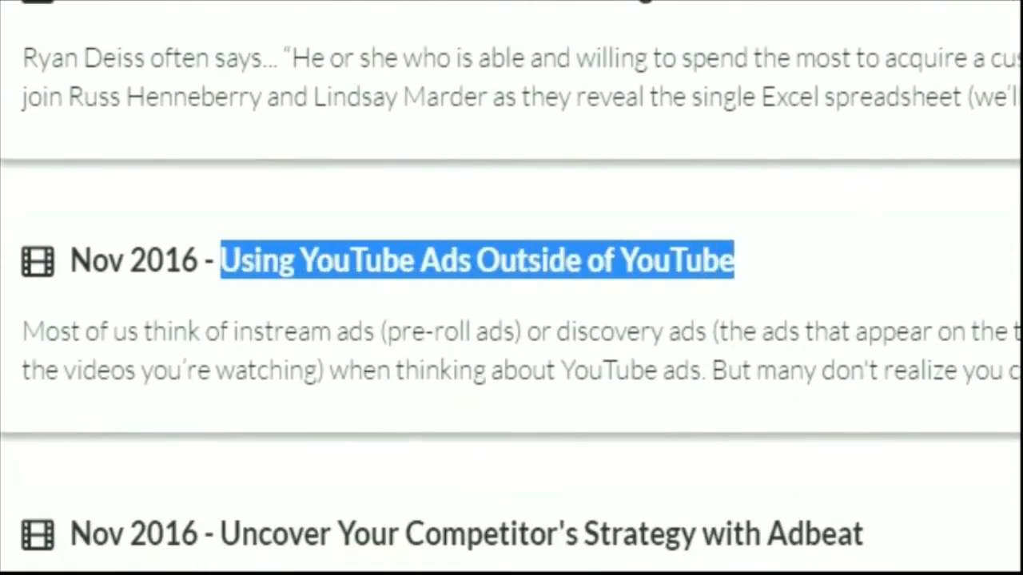
Browse the Office Hours recordings back to February 2016 and highlight the title "3 Advanced AdWords Tactics"
scroll(511, 288, "down", 12)
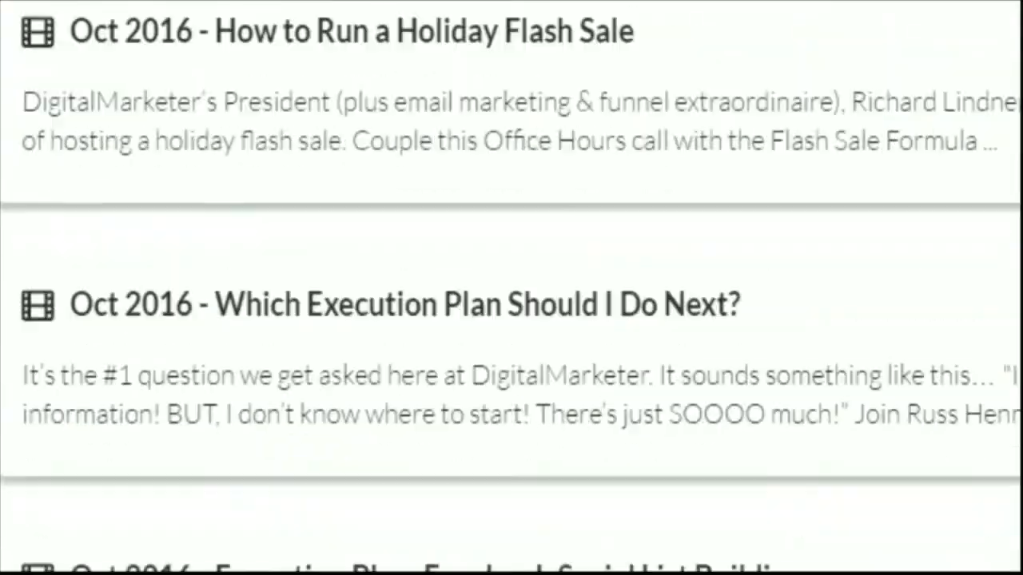
scroll(512, 288, "down", 10)
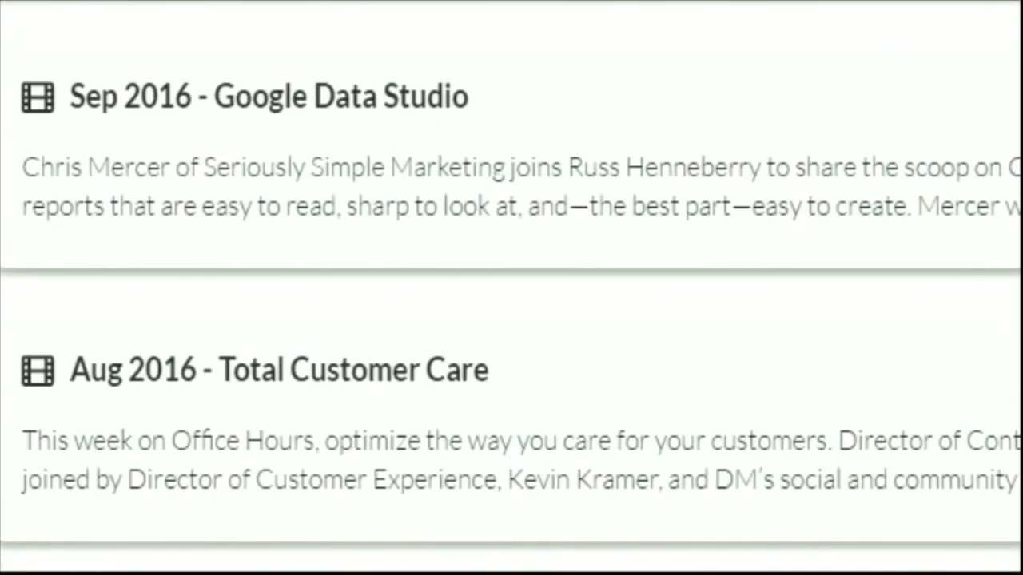
scroll(511, 288, "down", 6)
scroll(511, 287, "down", 7)
scroll(512, 288, "down", 8)
scroll(511, 288, "down", 8)
scroll(511, 288, "down", 2)
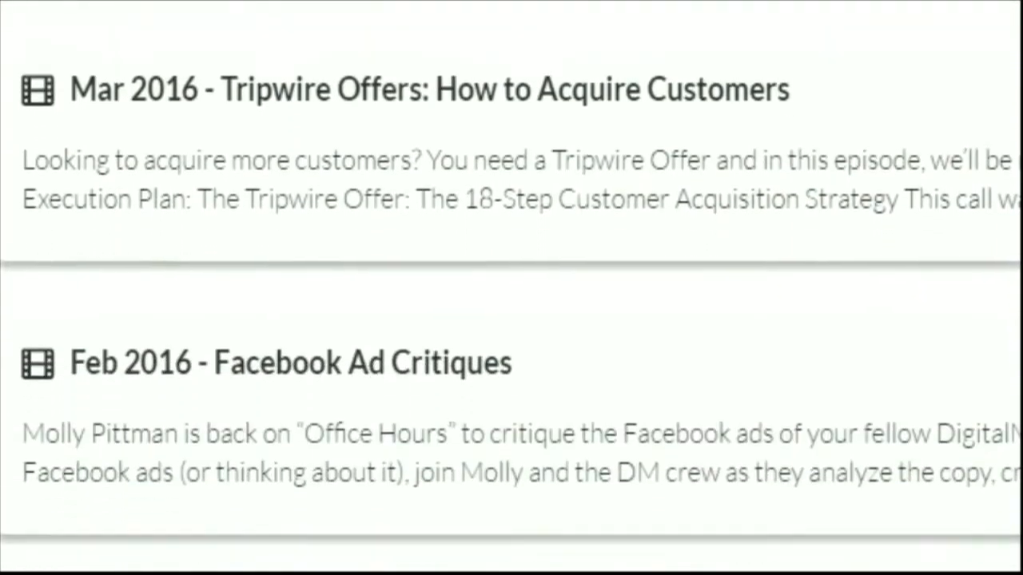
scroll(511, 319, "down", 2)
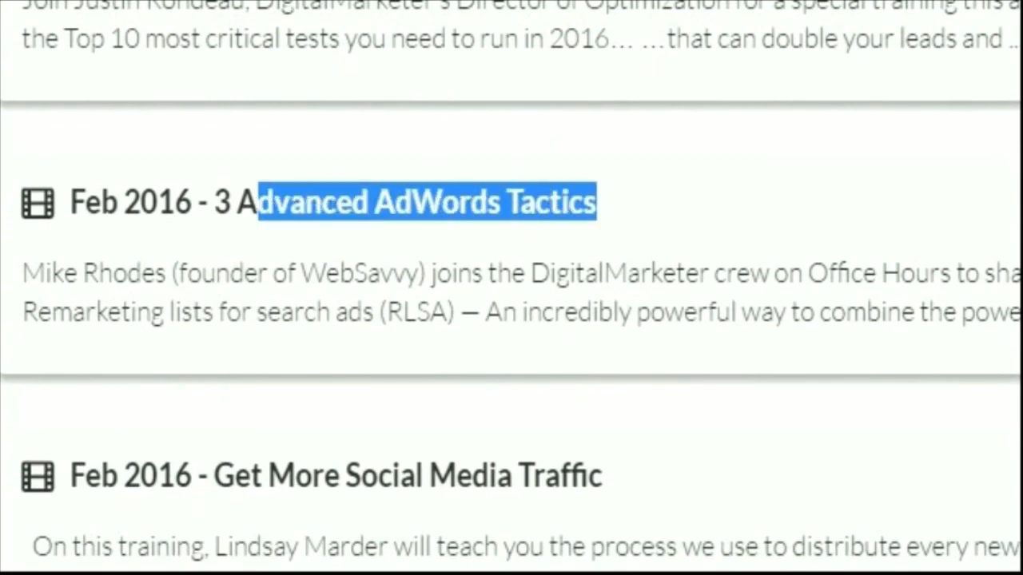
Look through the older Office Hours recordings back to December 2015 for further marketing trainings
scroll(512, 320, "down", 9)
scroll(512, 320, "down", 9)
scroll(511, 319, "down", 6)
scroll(511, 320, "down", 8)
scroll(511, 320, "down", 6)
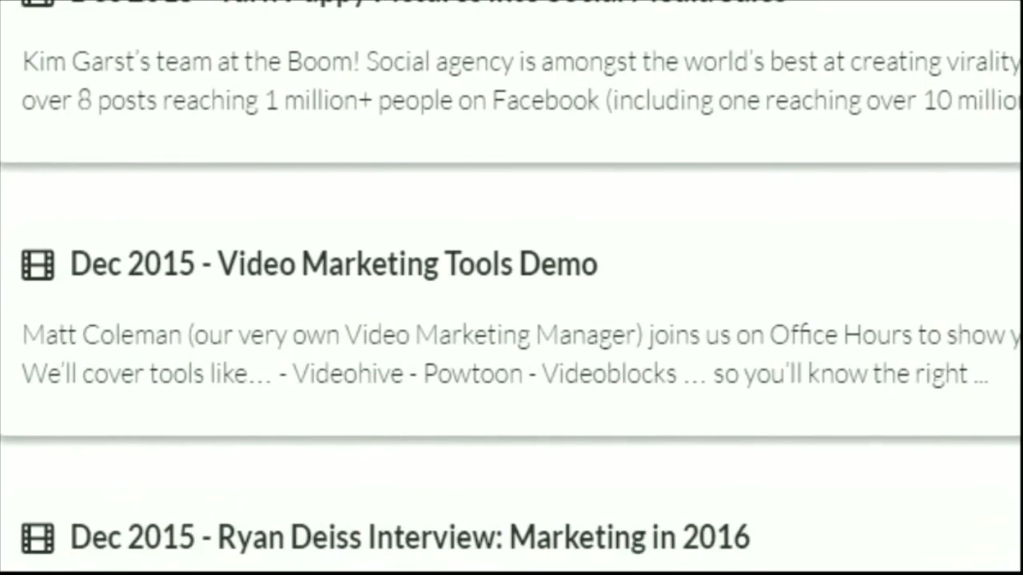
scroll(512, 319, "down", 8)
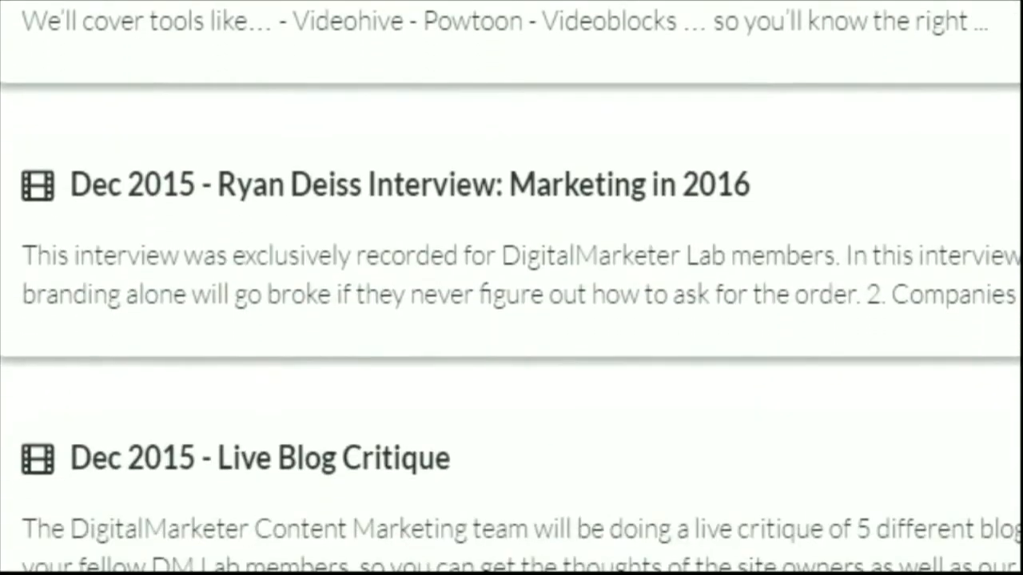
Look through the Office Hours recordings from December 2015 back to October 2014 for trainings on YouTube ads
scroll(511, 320, "down", 3)
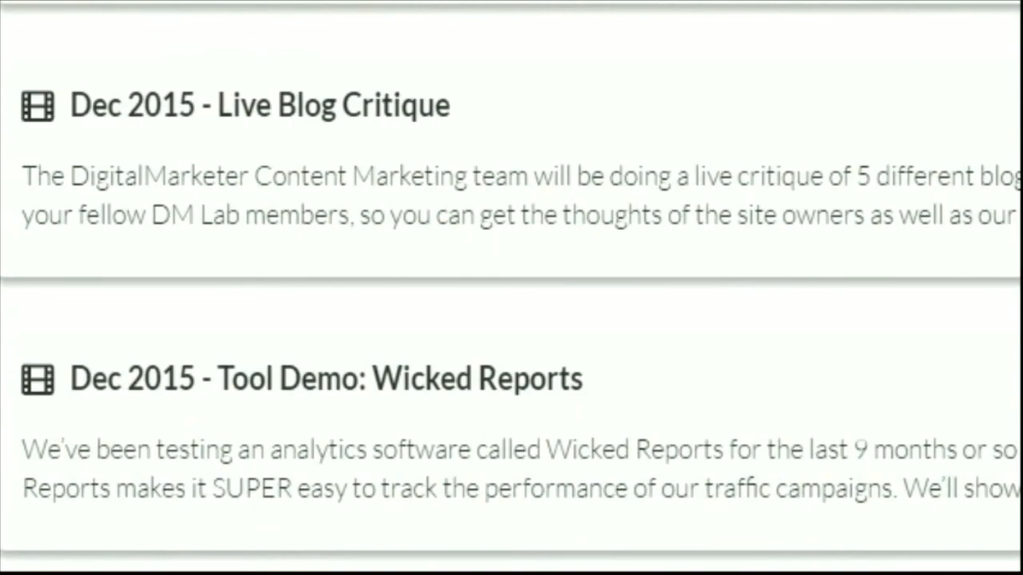
scroll(511, 320, "down", 15)
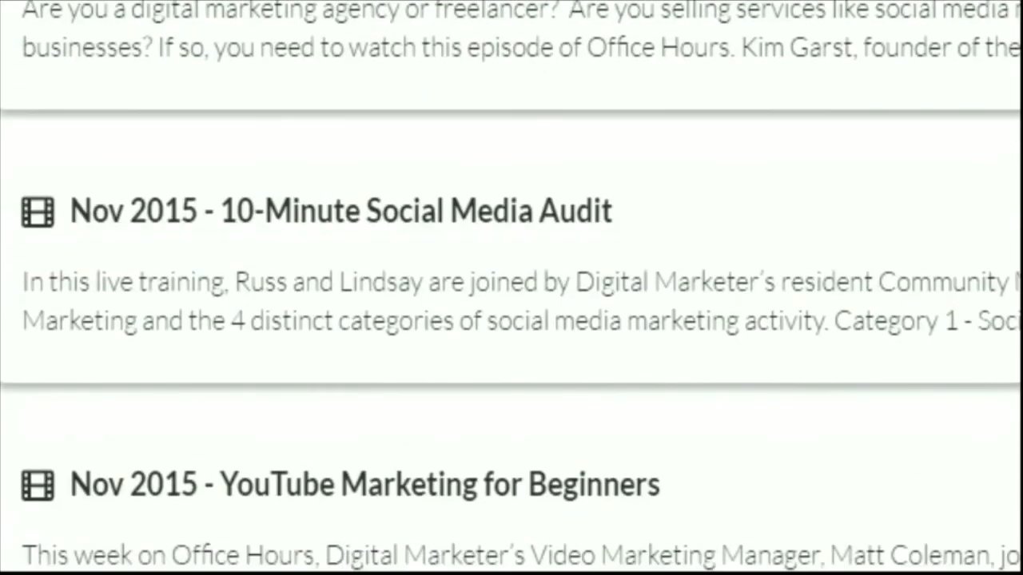
scroll(511, 320, "down", 15)
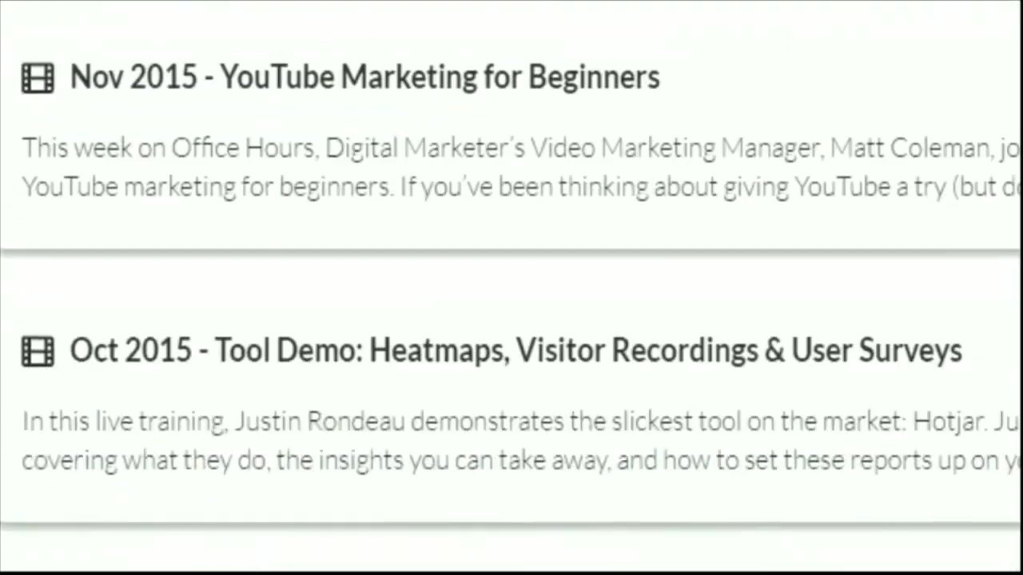
scroll(511, 288, "down", 20)
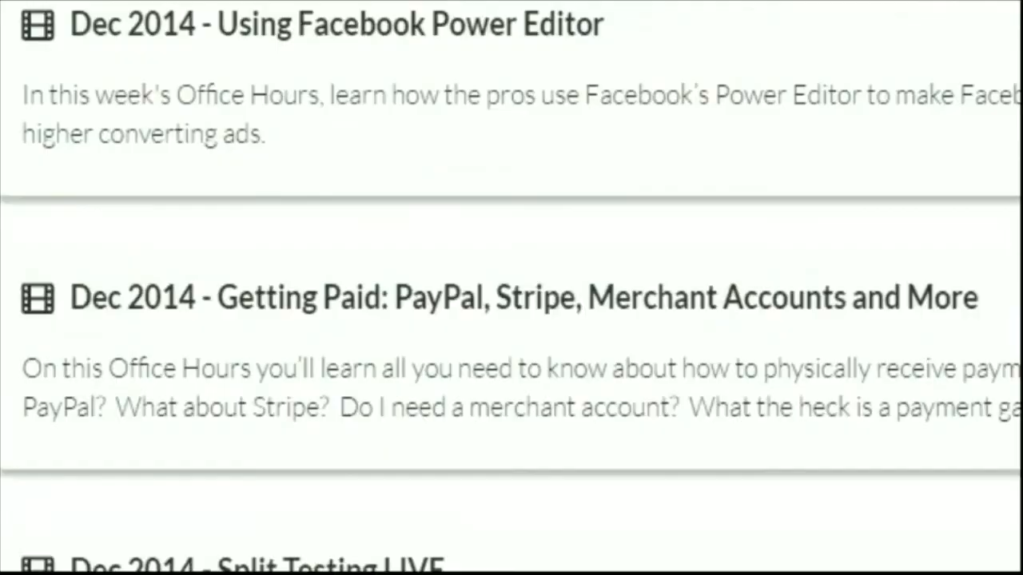
scroll(511, 287, "down", 10)
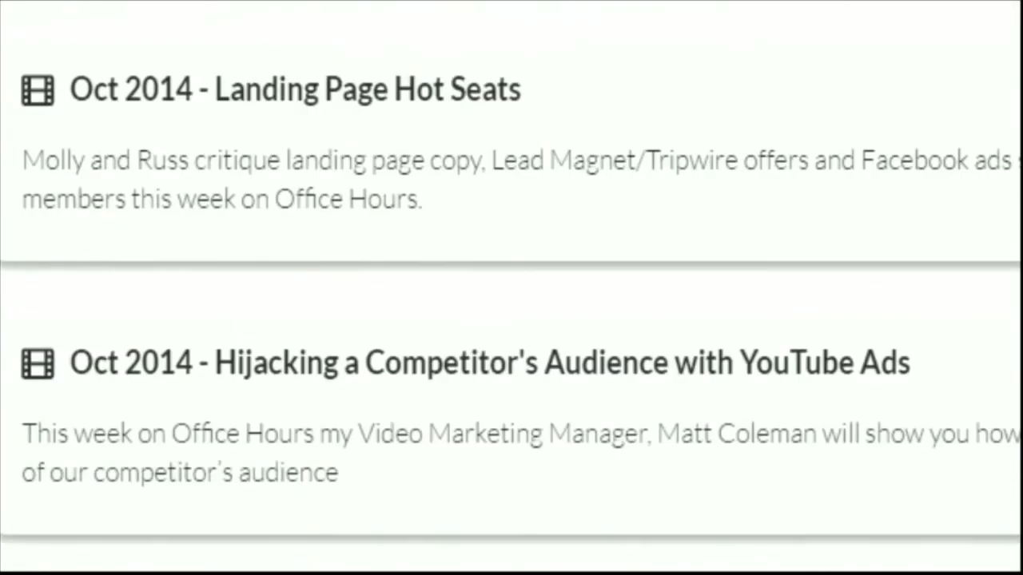
scroll(511, 287, "up", 1)
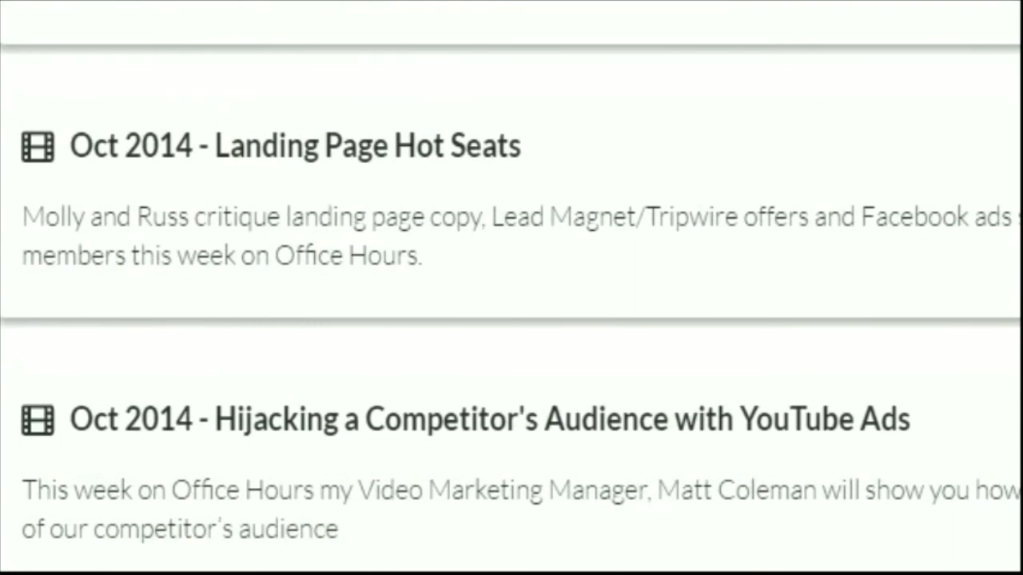